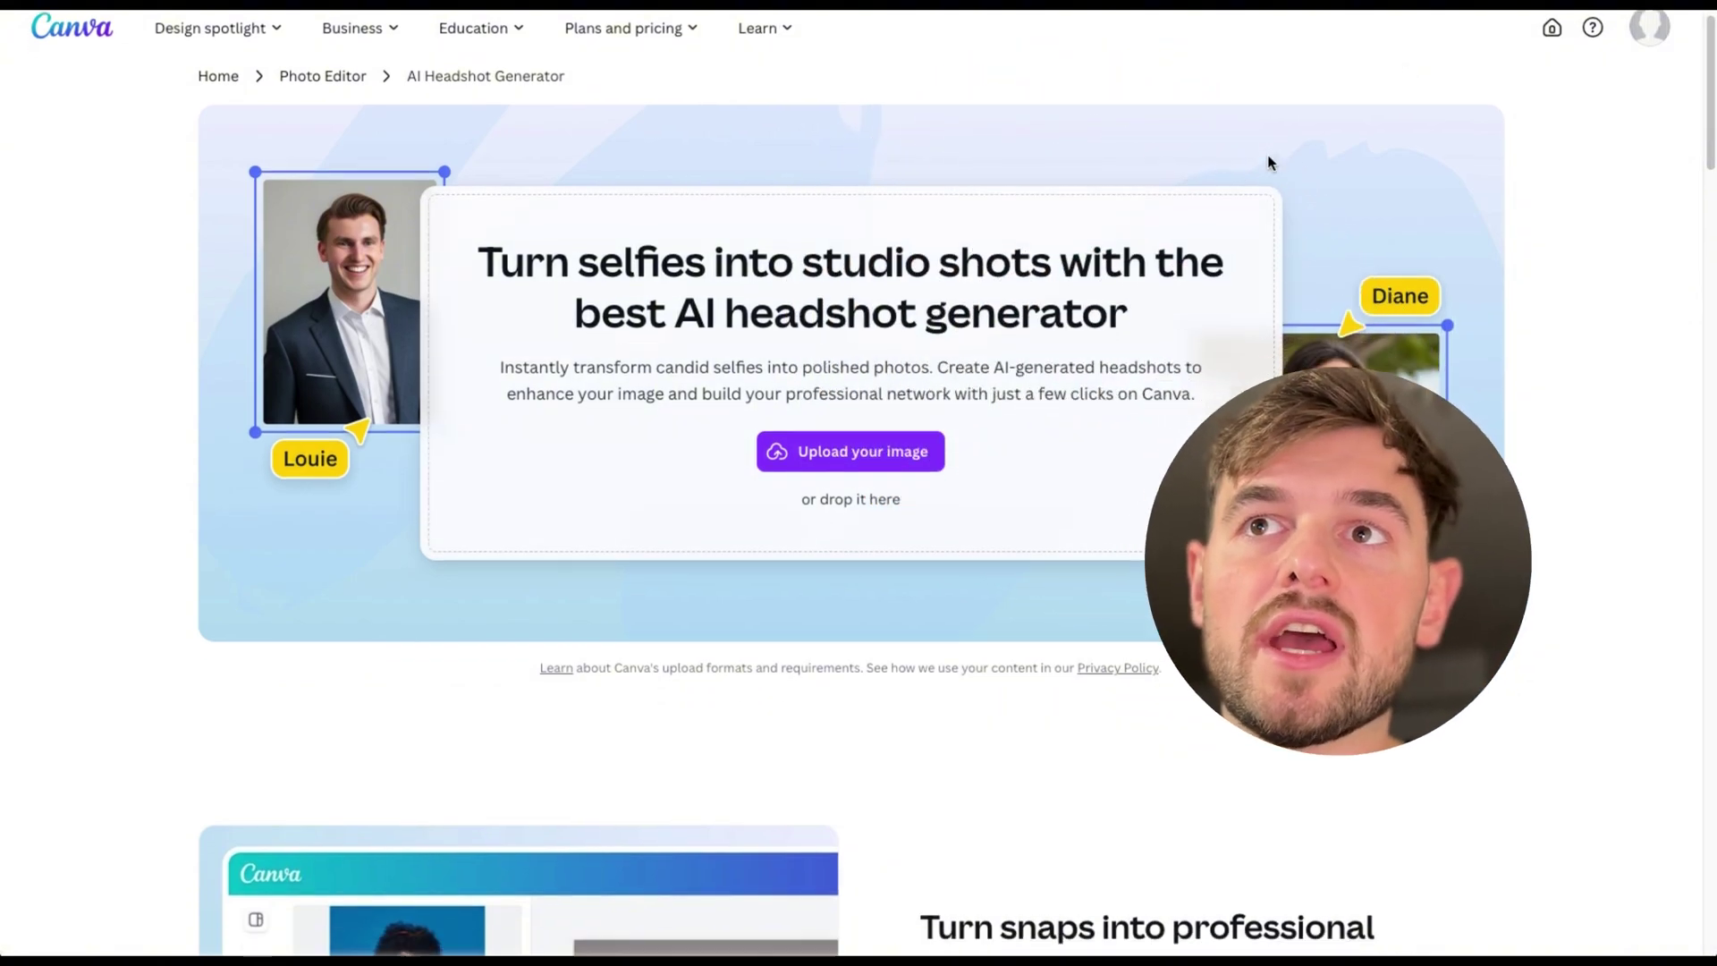
scroll(1269, 162, down, 1)
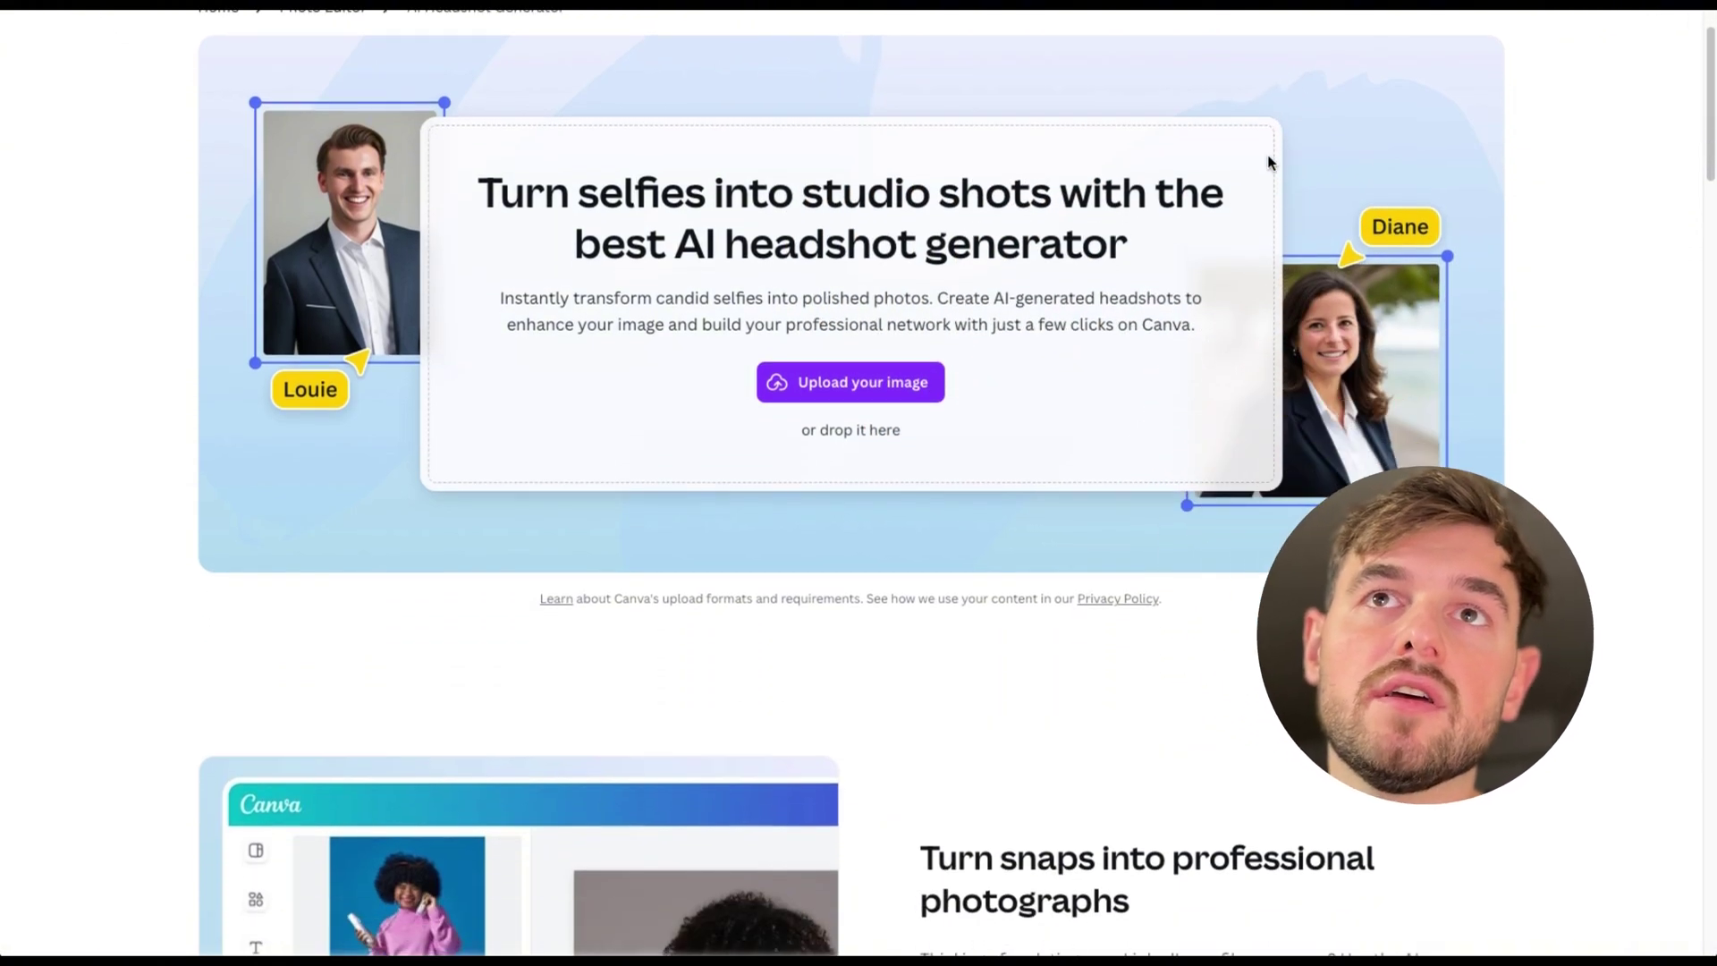
scroll(1268, 162, up, 1)
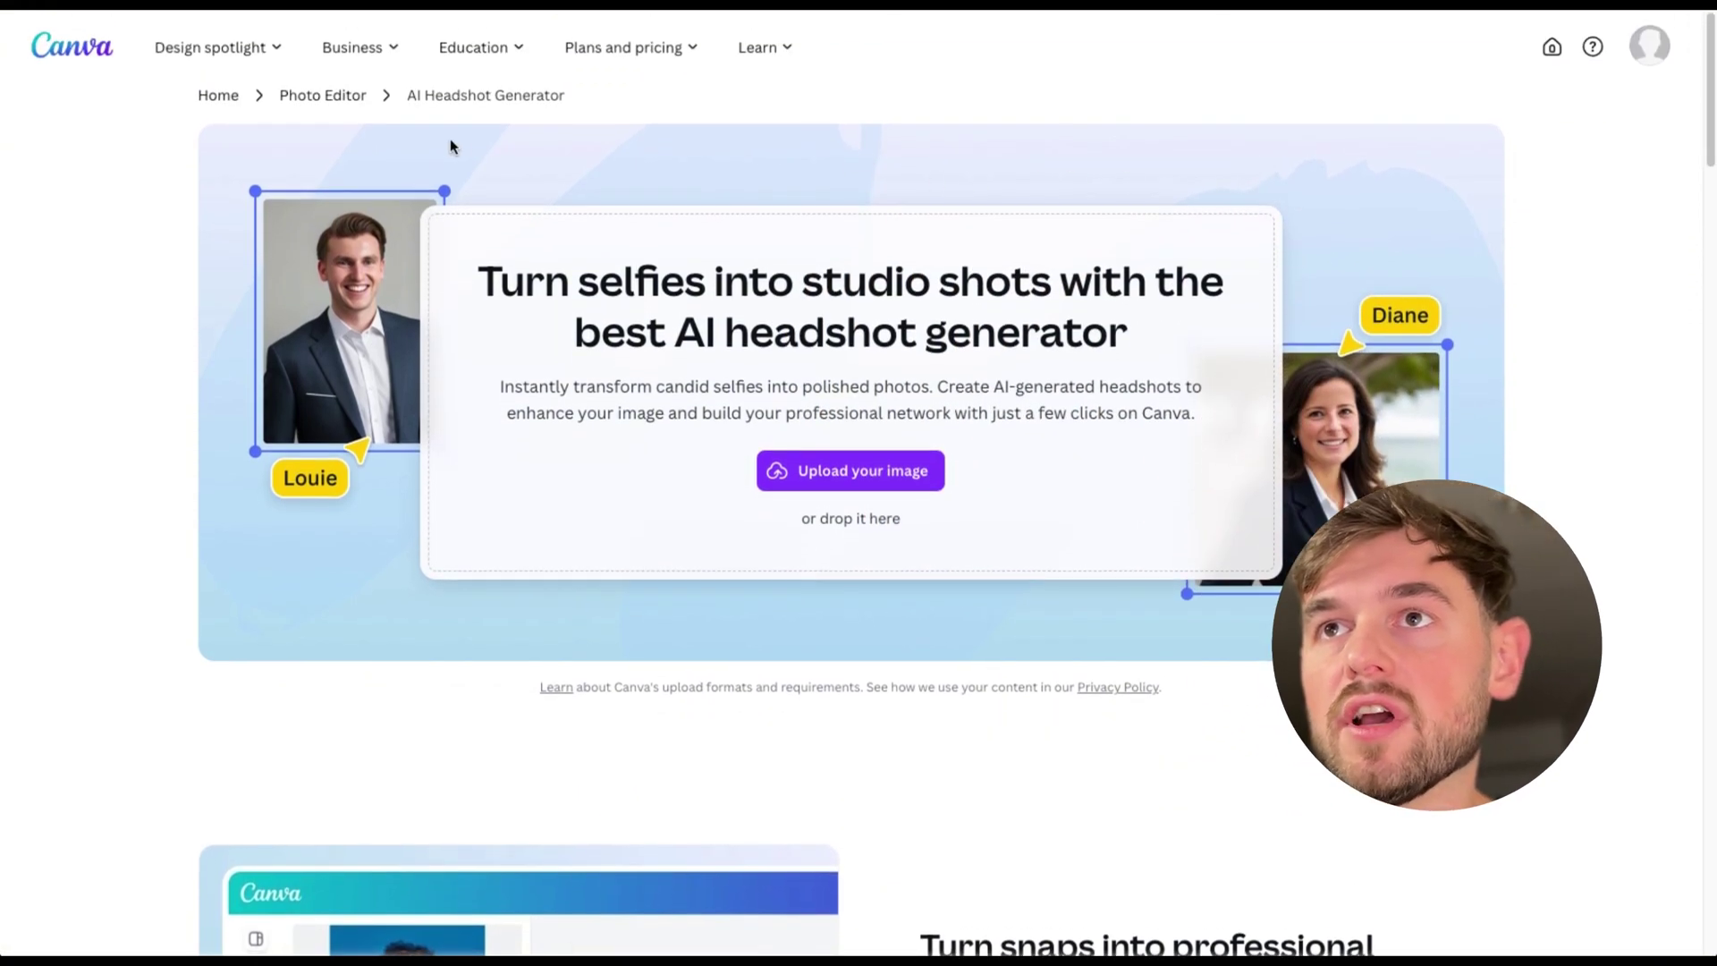
mouse_move(623, 47)
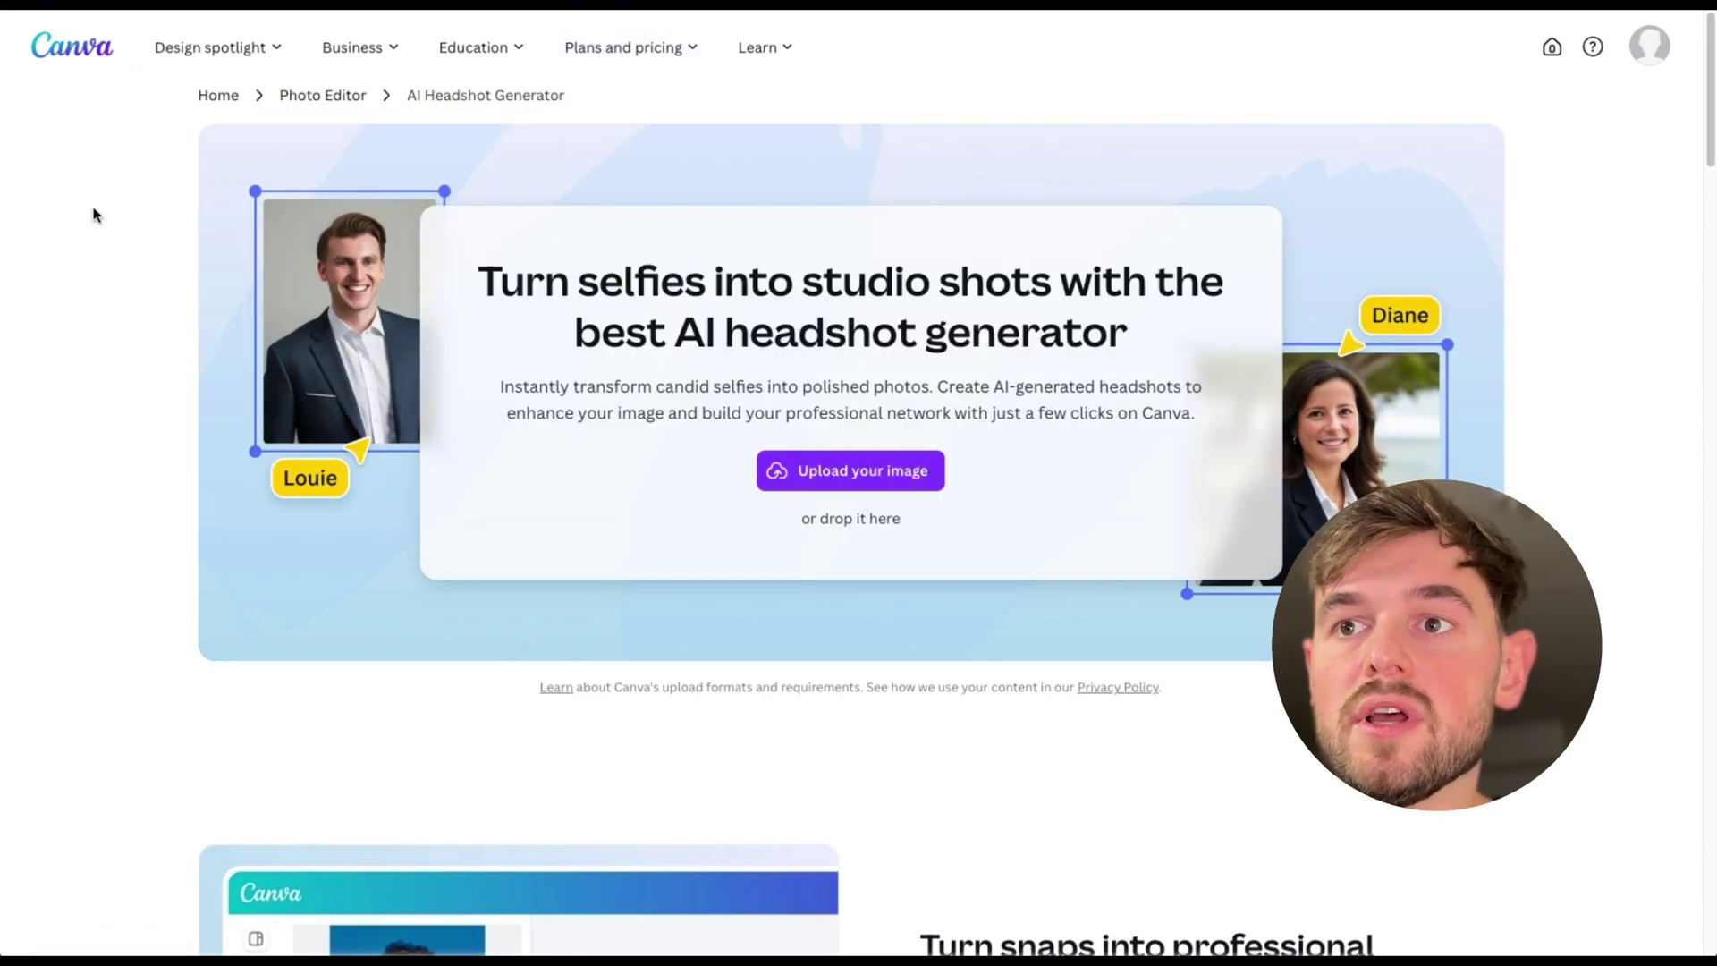
scroll(93, 215, down, 4)
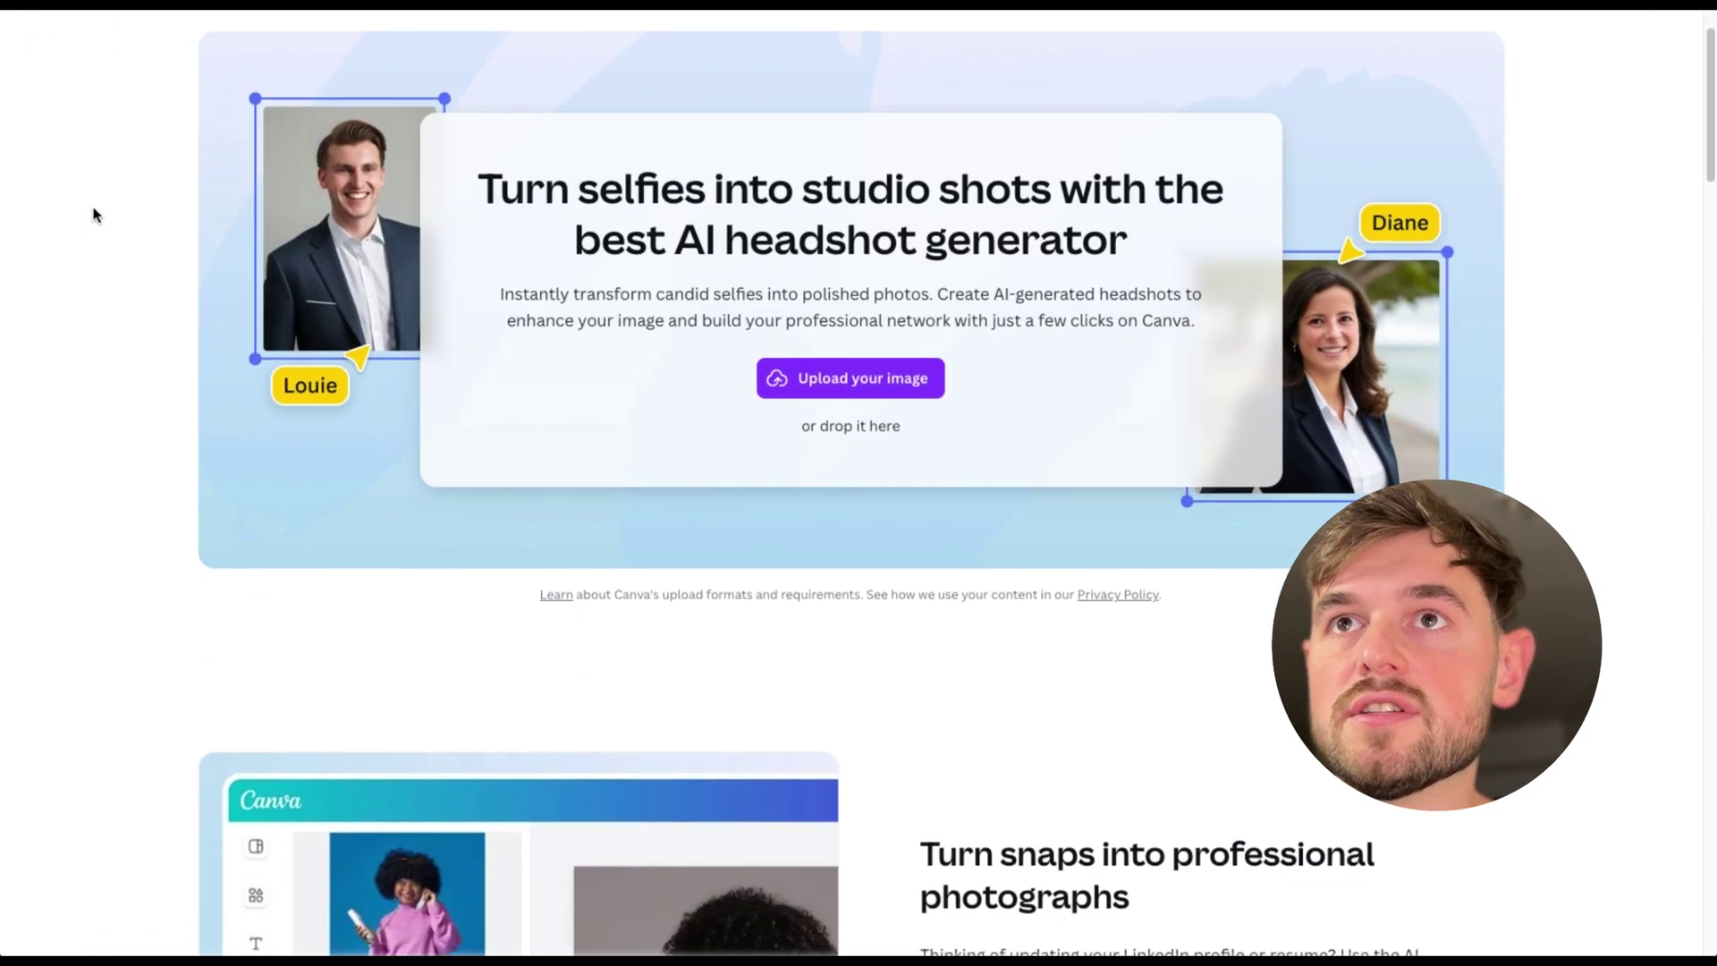
scroll(93, 215, up, 5)
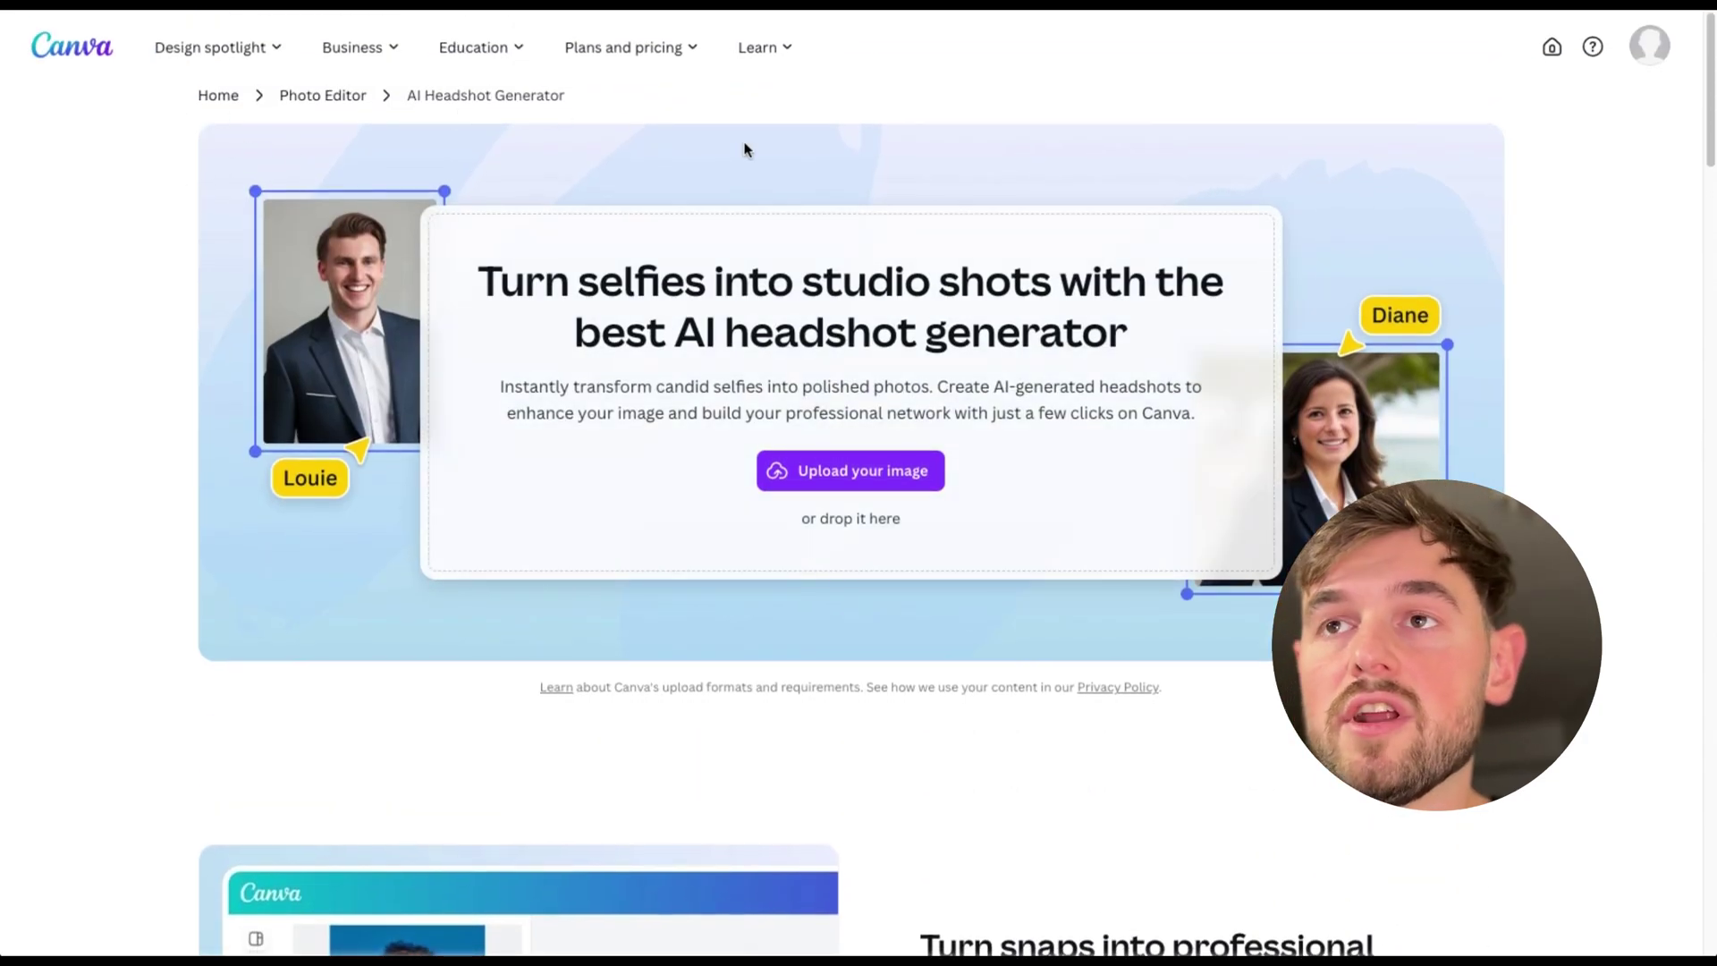
scroll(747, 150, down, 1)
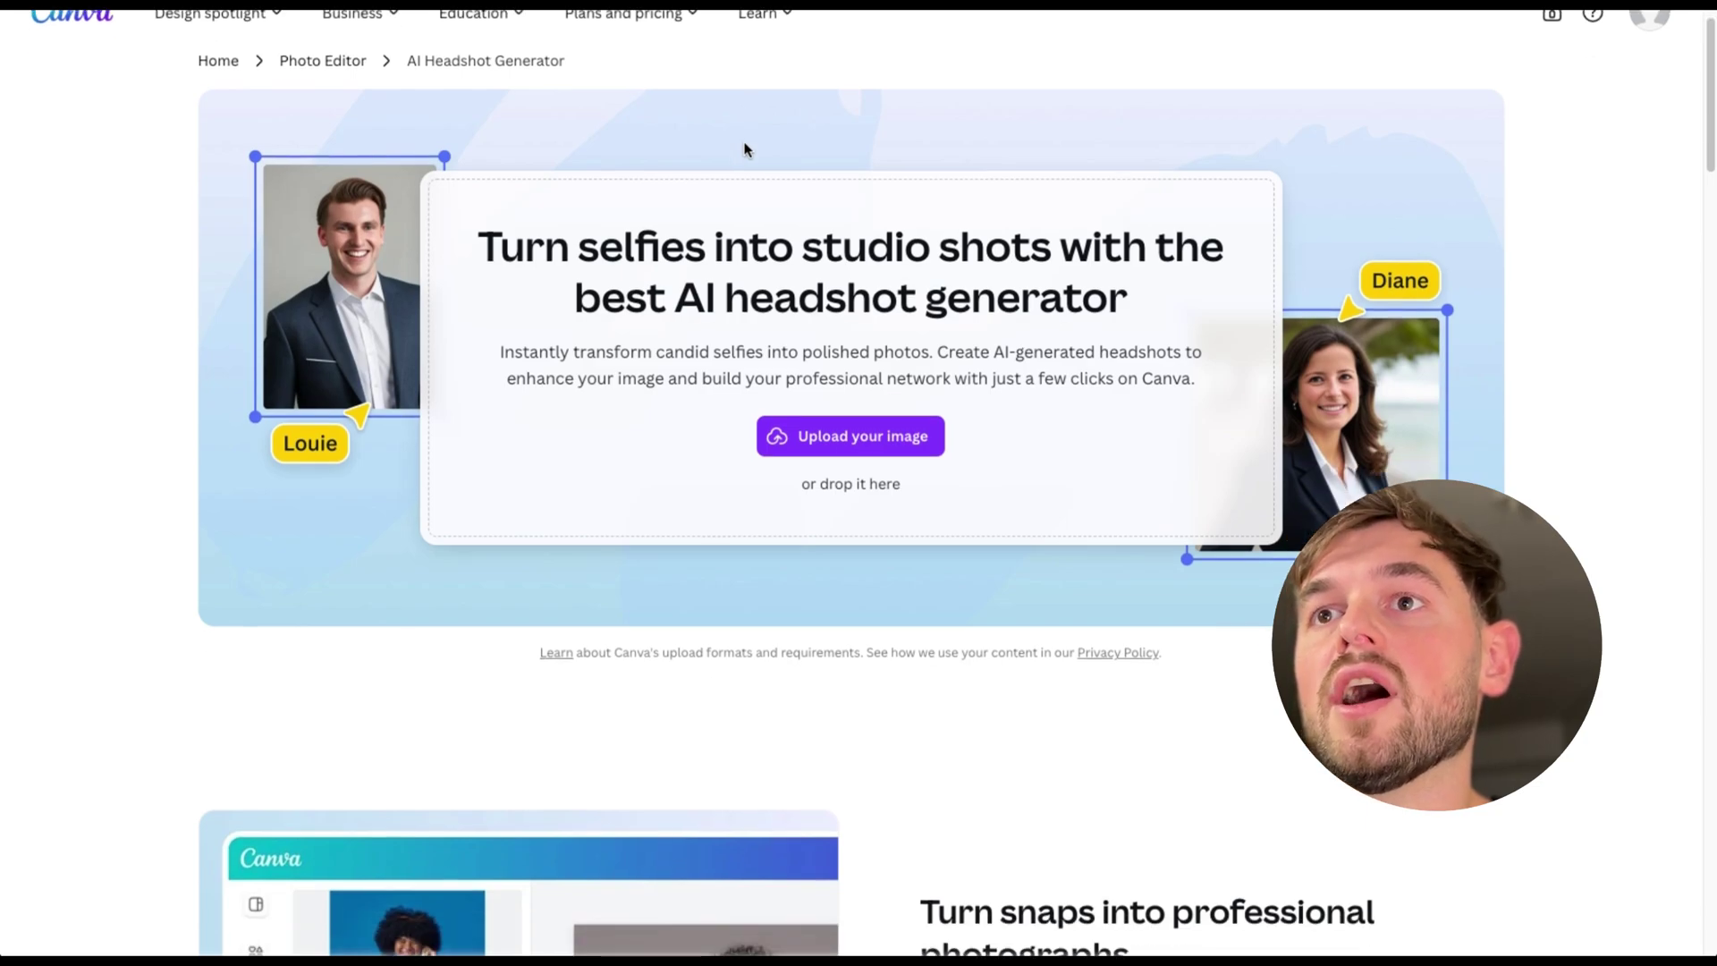
scroll(747, 147, up, 1)
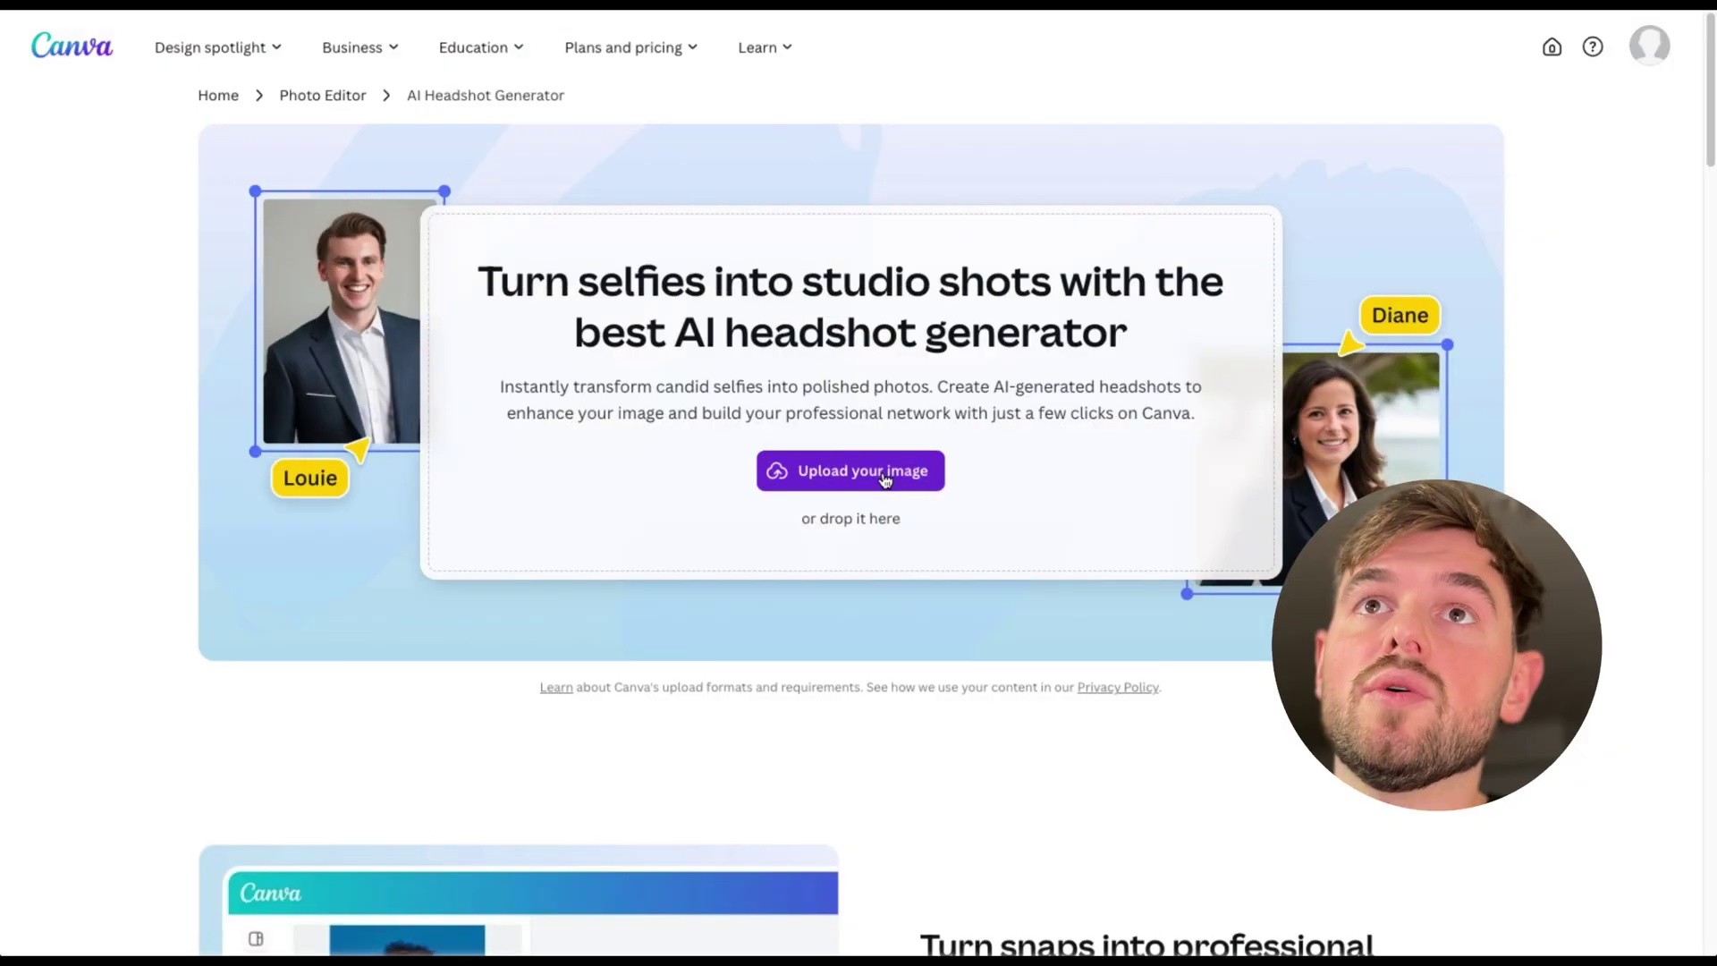
scroll(824, 536, down, 1)
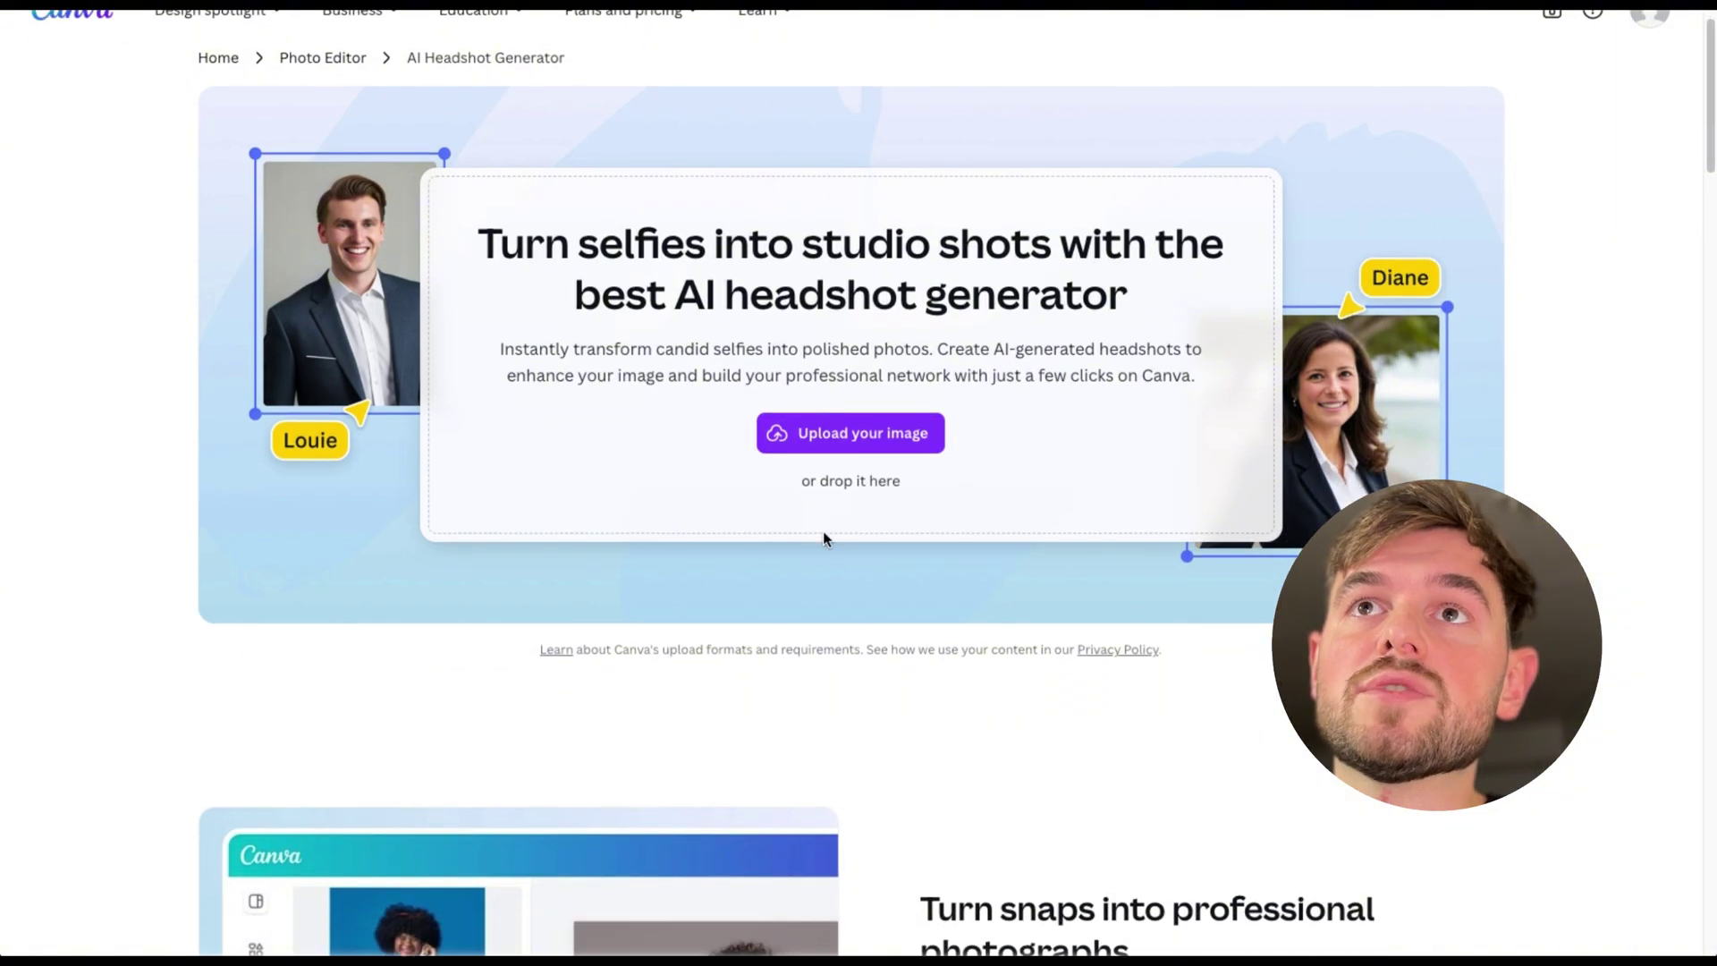
scroll(805, 523, up, 1)
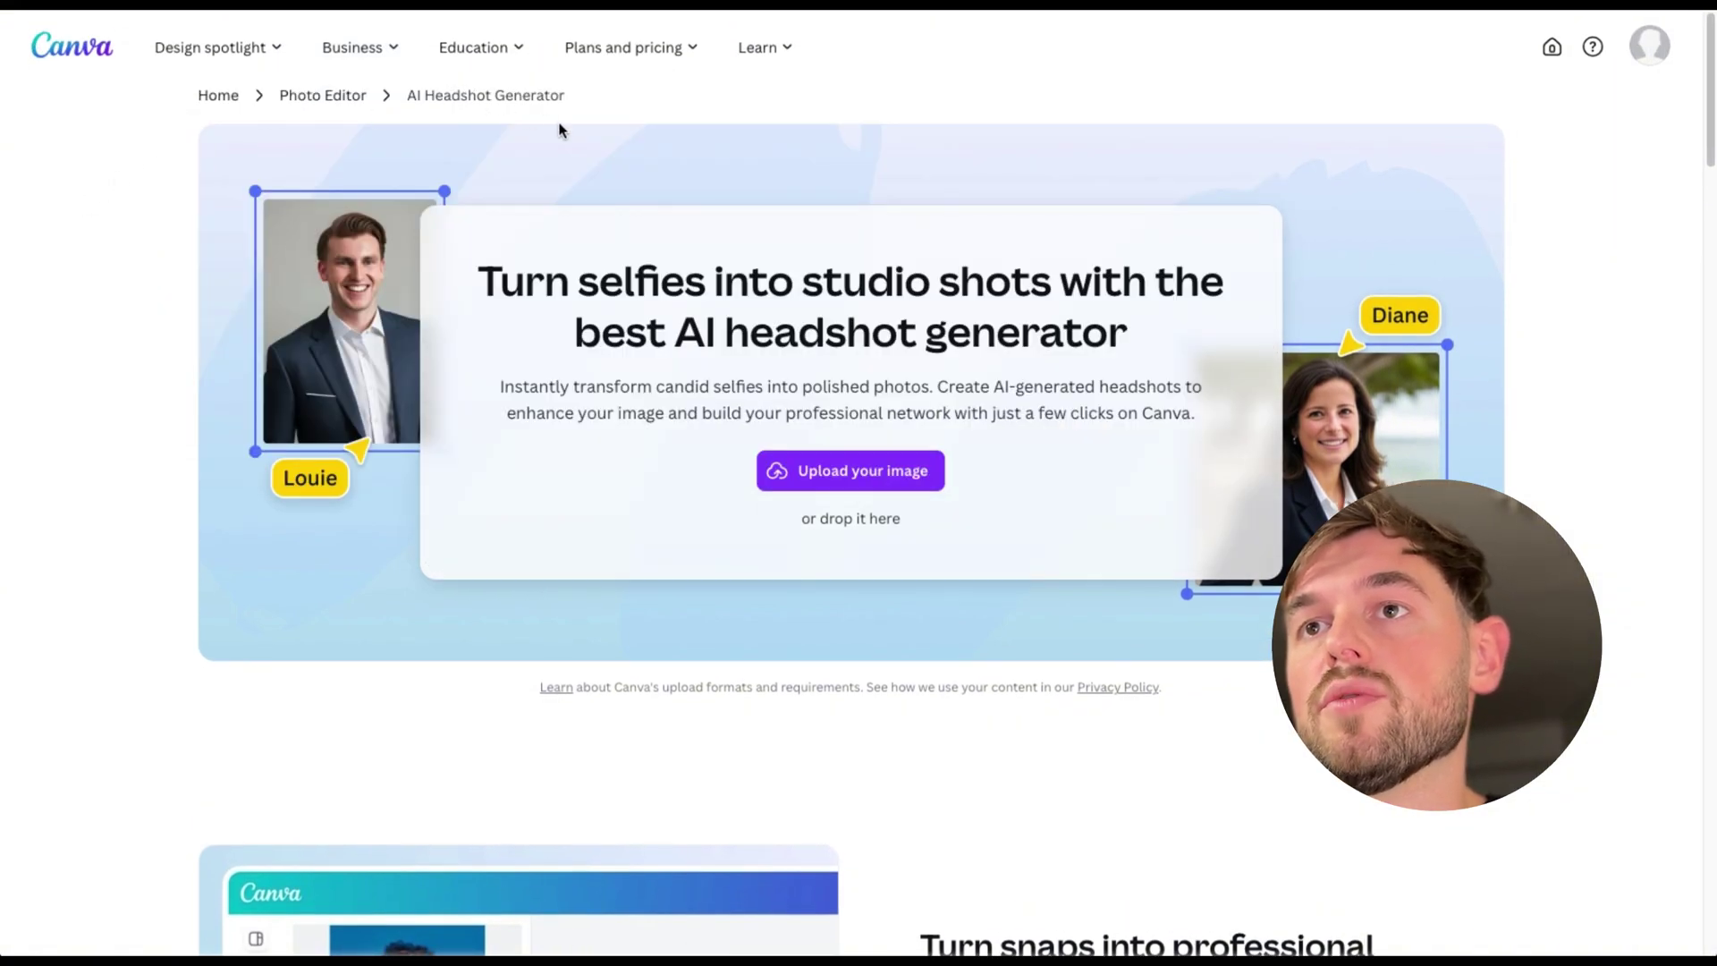
Upload the kitchen portrait to the AI headshot generator and generate a profile photo with the identity set to Male.
scroll(604, 207, down, 1)
click(864, 413)
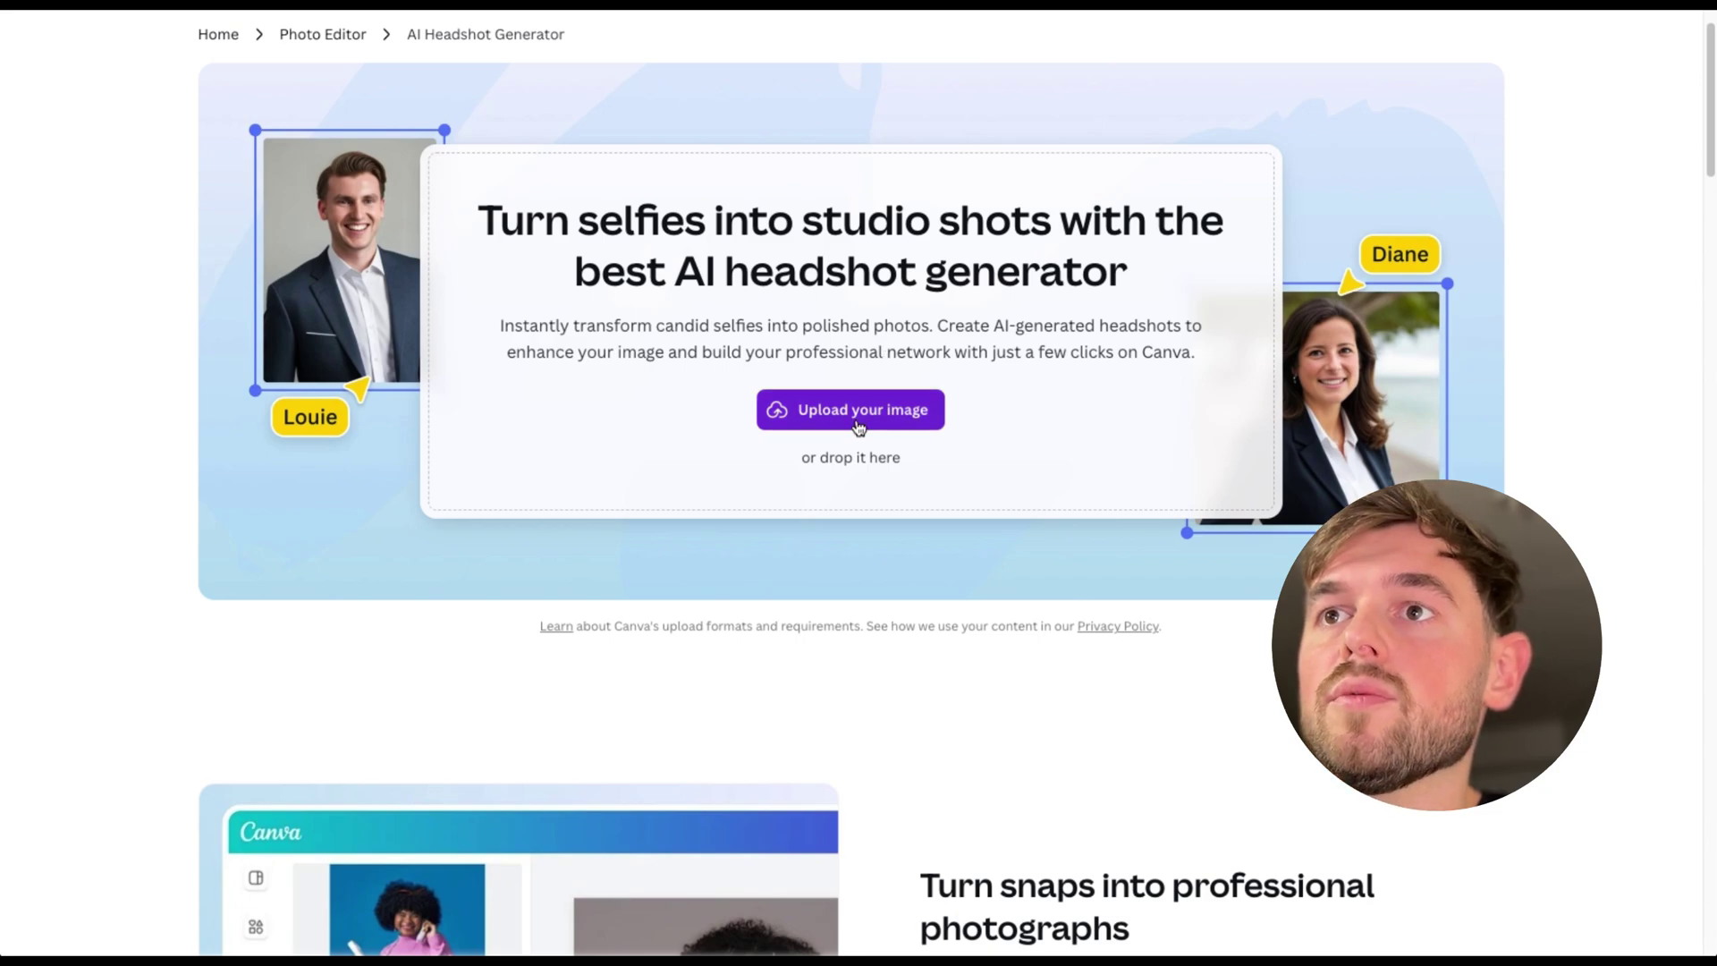
click(868, 423)
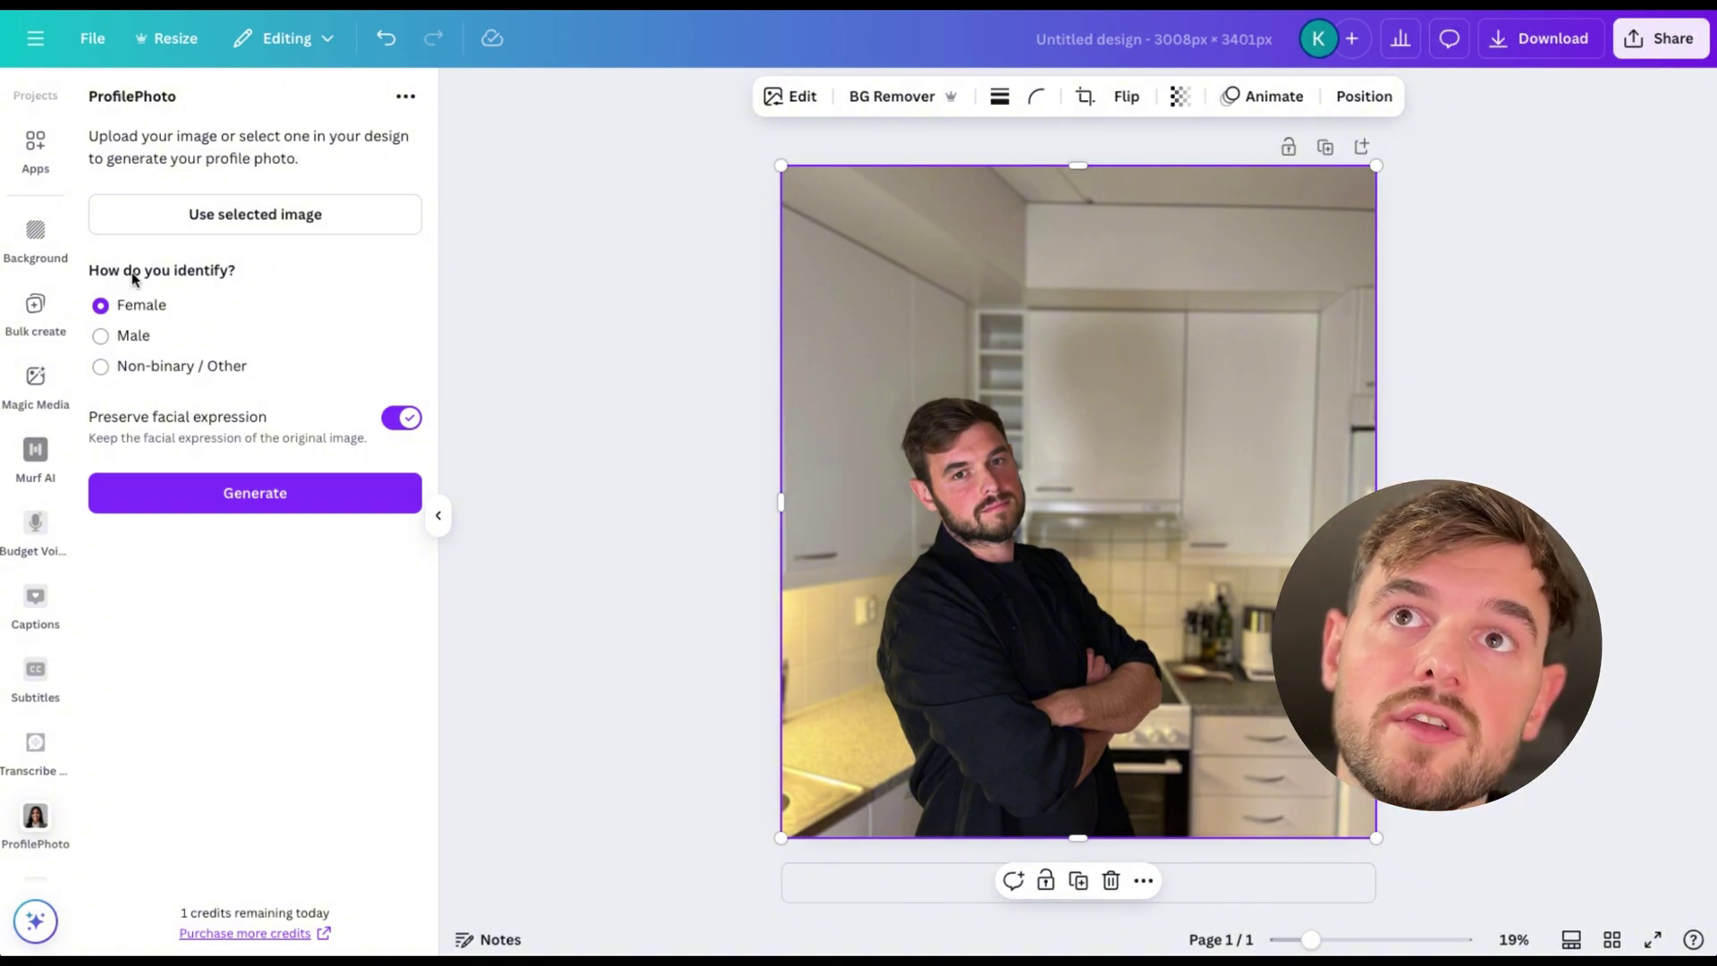
click(105, 335)
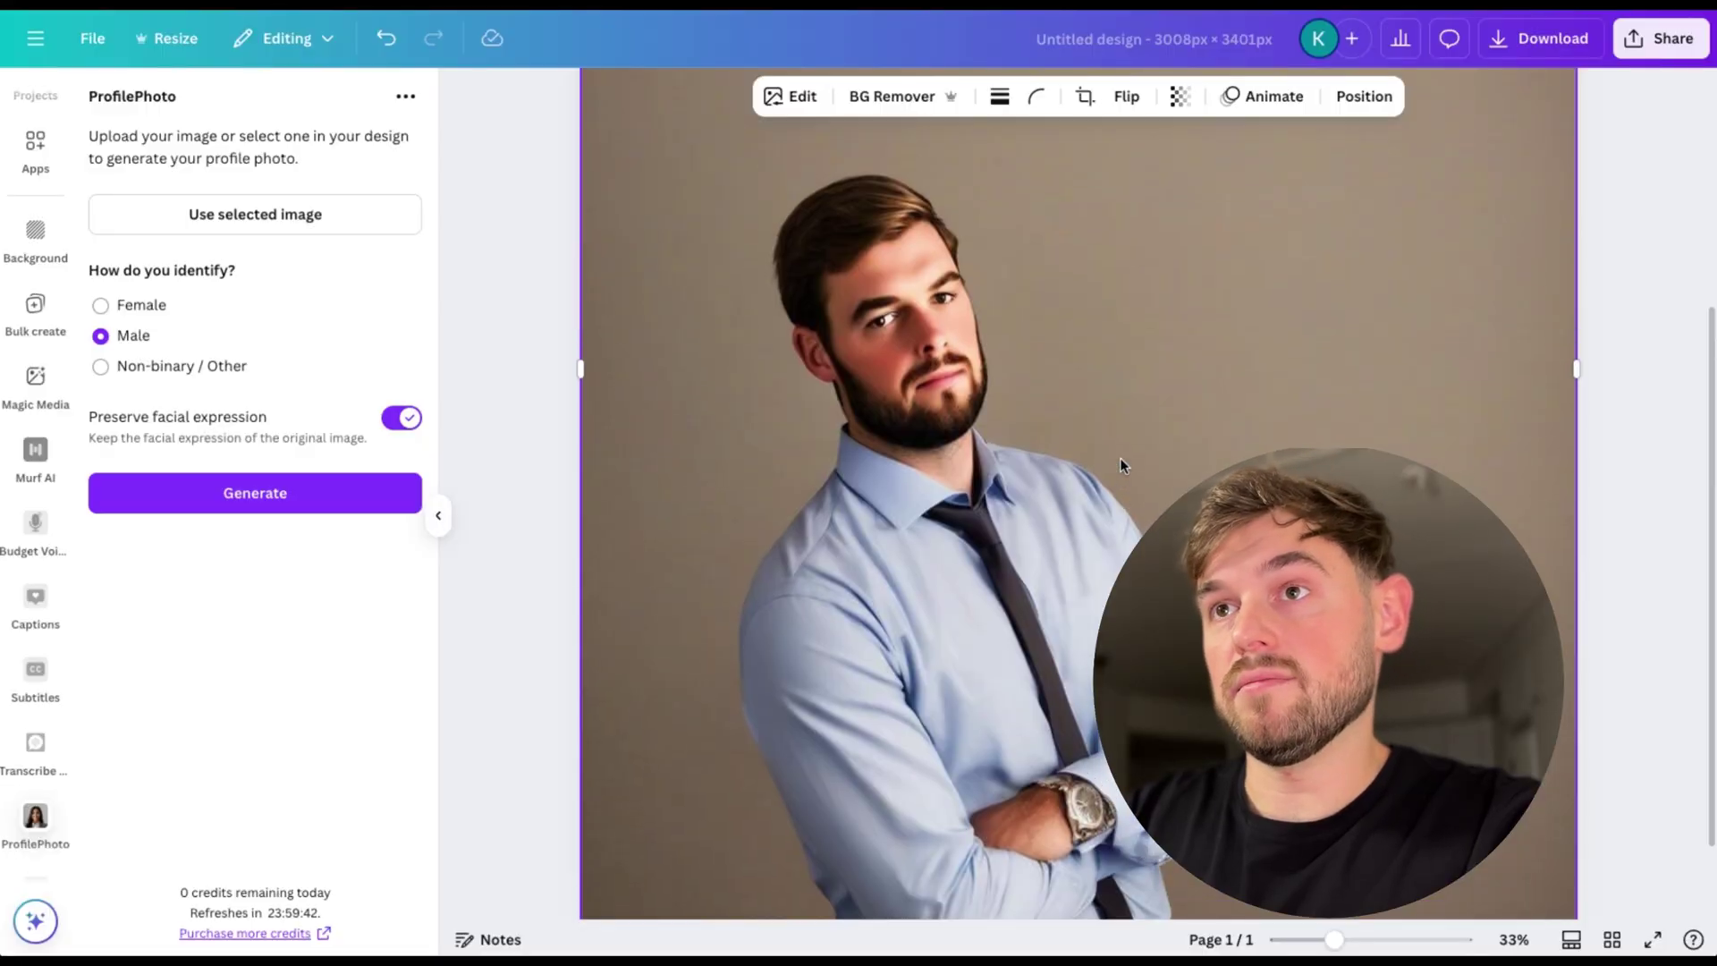
Examine the generated headshot, checking the face up close and the overall composition.
scroll(1120, 458, up, 5)
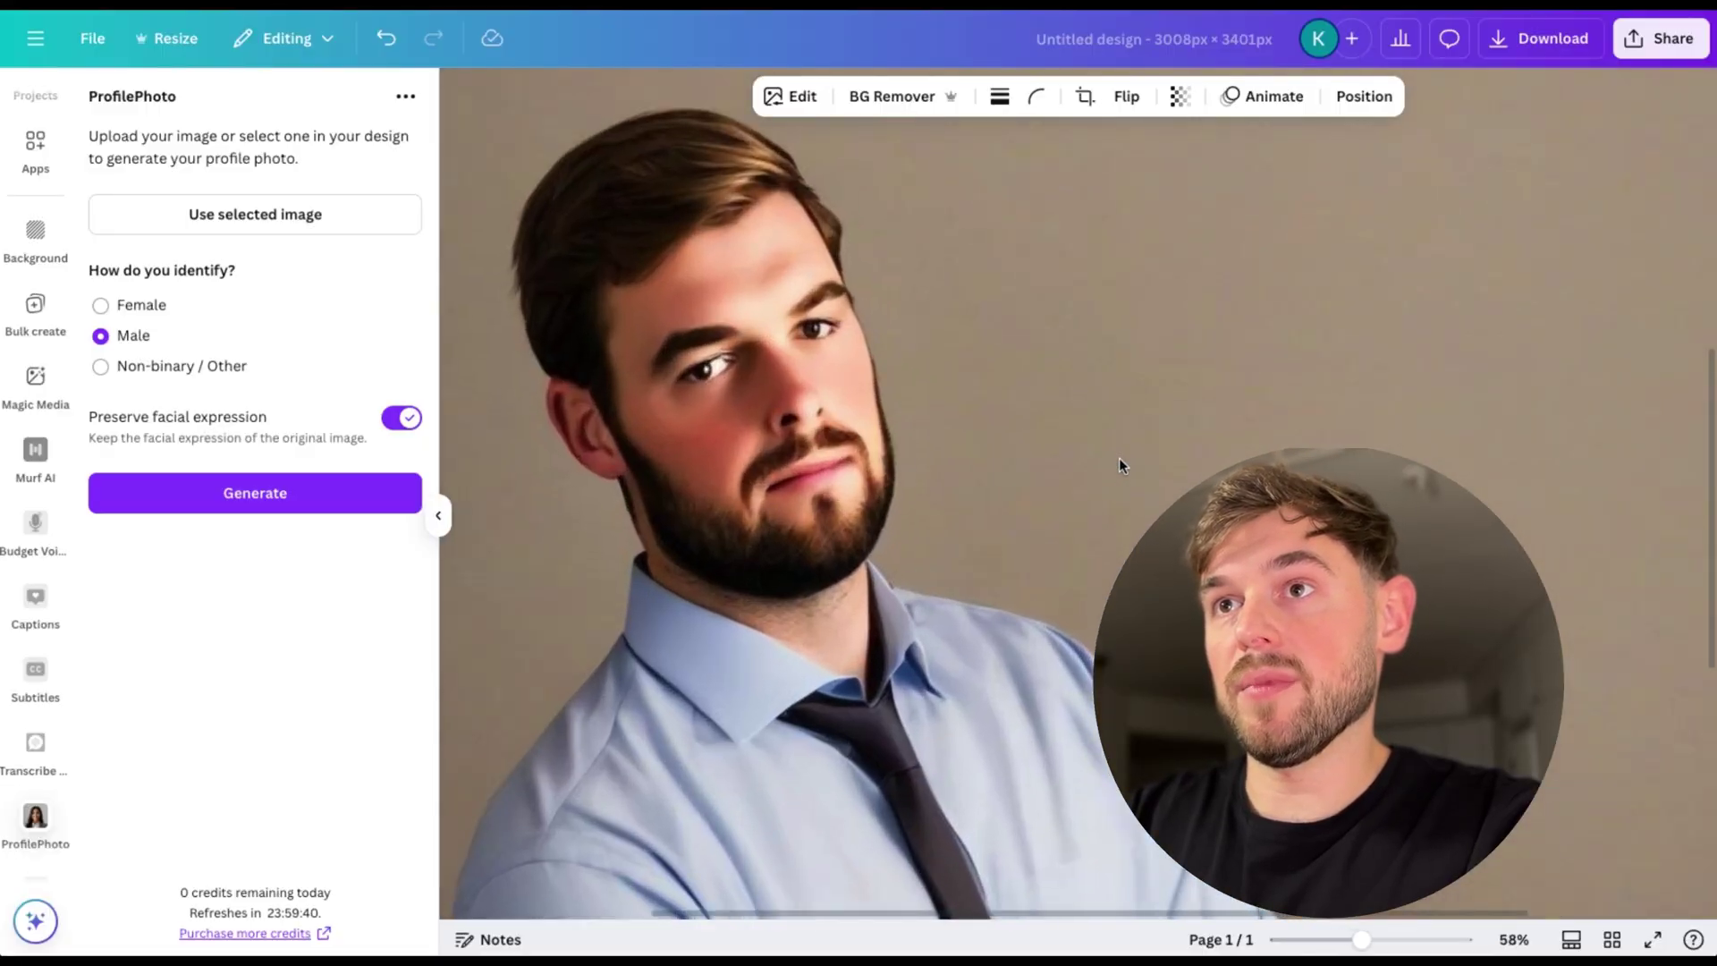
scroll(1145, 426, left, 3)
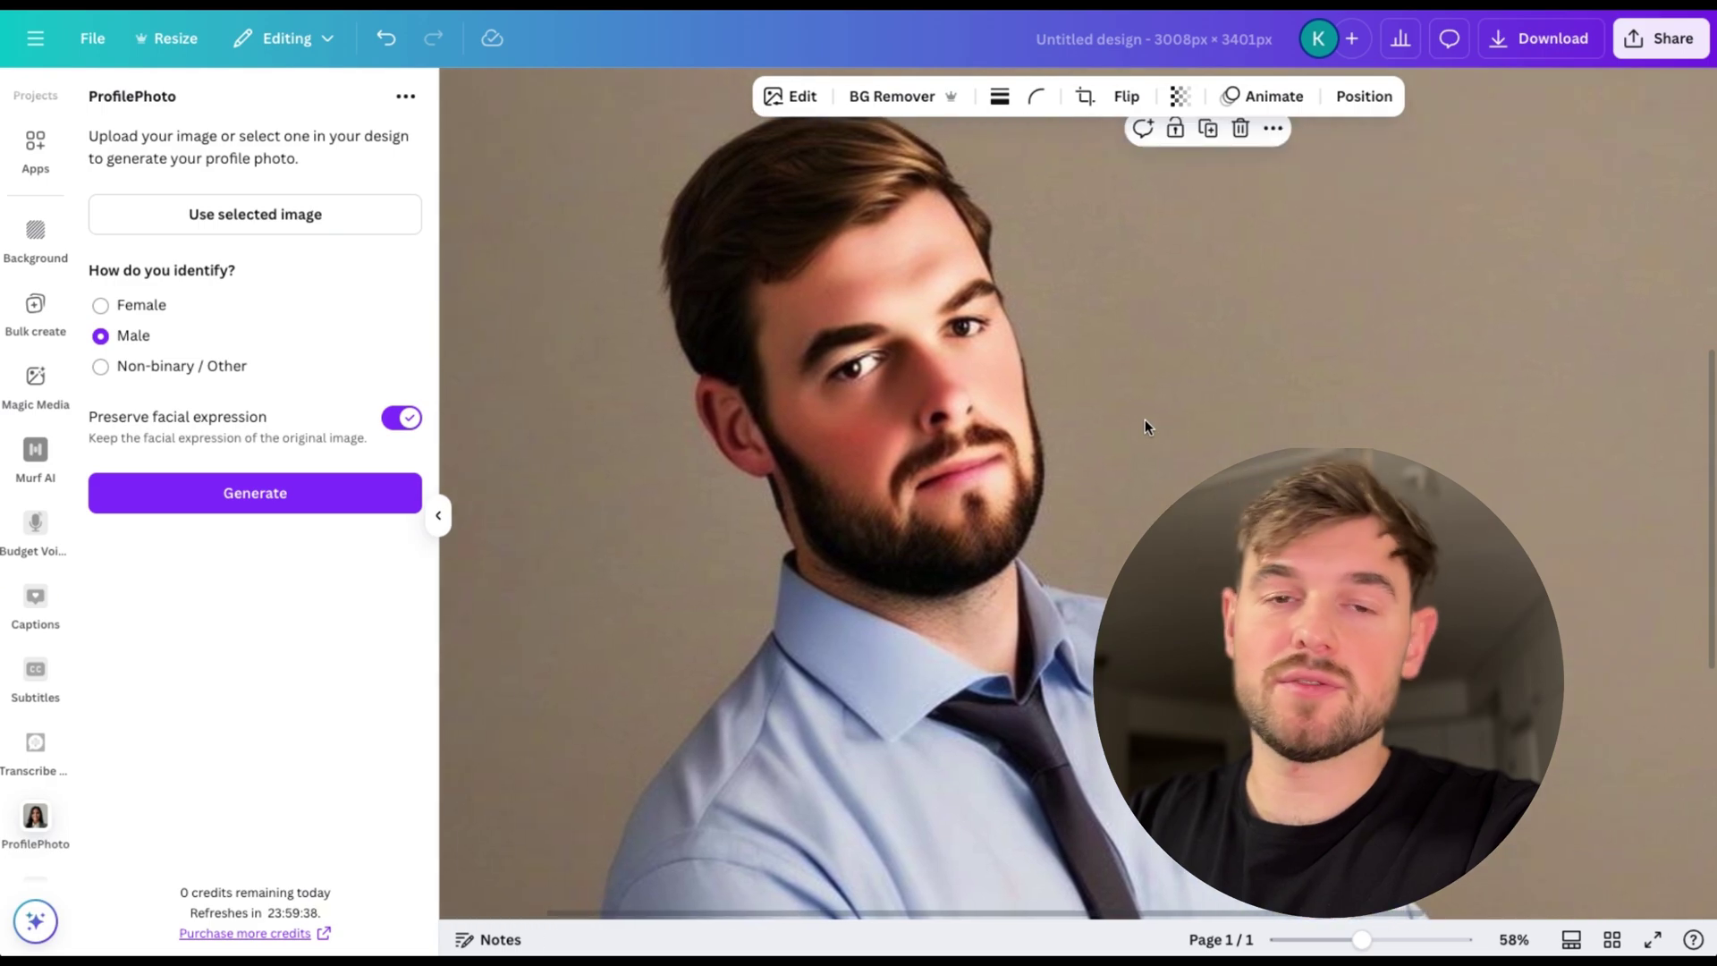
scroll(1145, 426, up, 2)
scroll(1145, 421, down, 1)
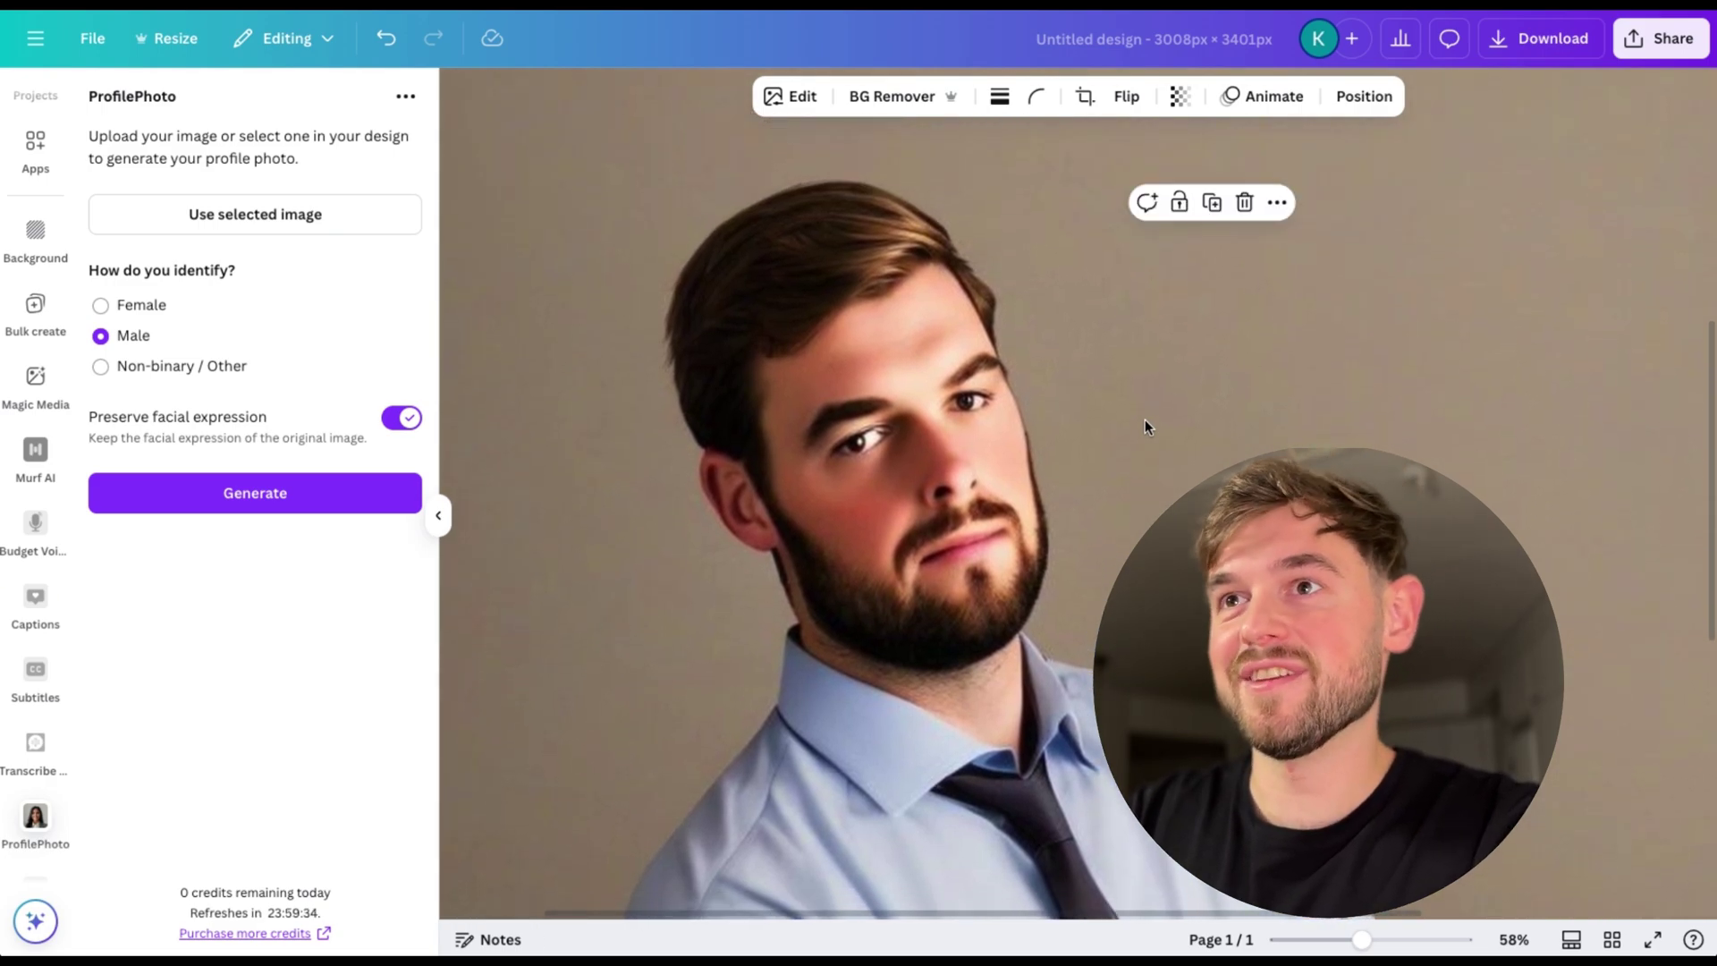
scroll(1145, 420, down, 2)
scroll(1145, 420, up, 2)
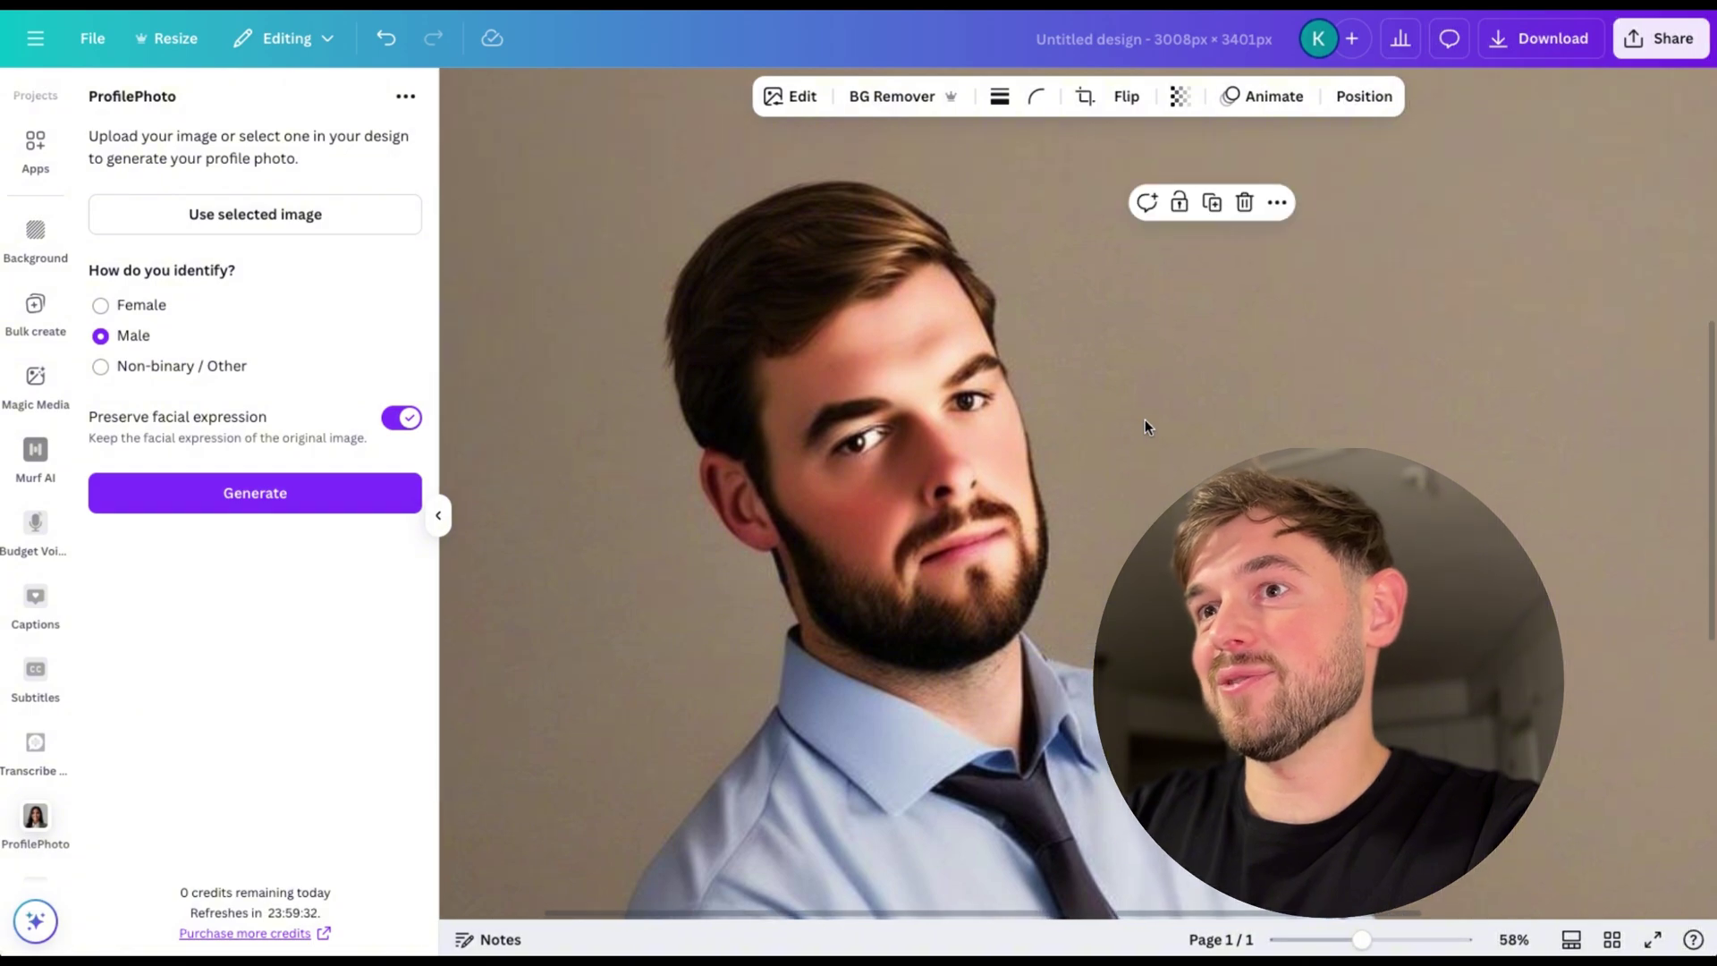
ctrl+scroll(1145, 422, down, 4)
scroll(1145, 422, down, 2)
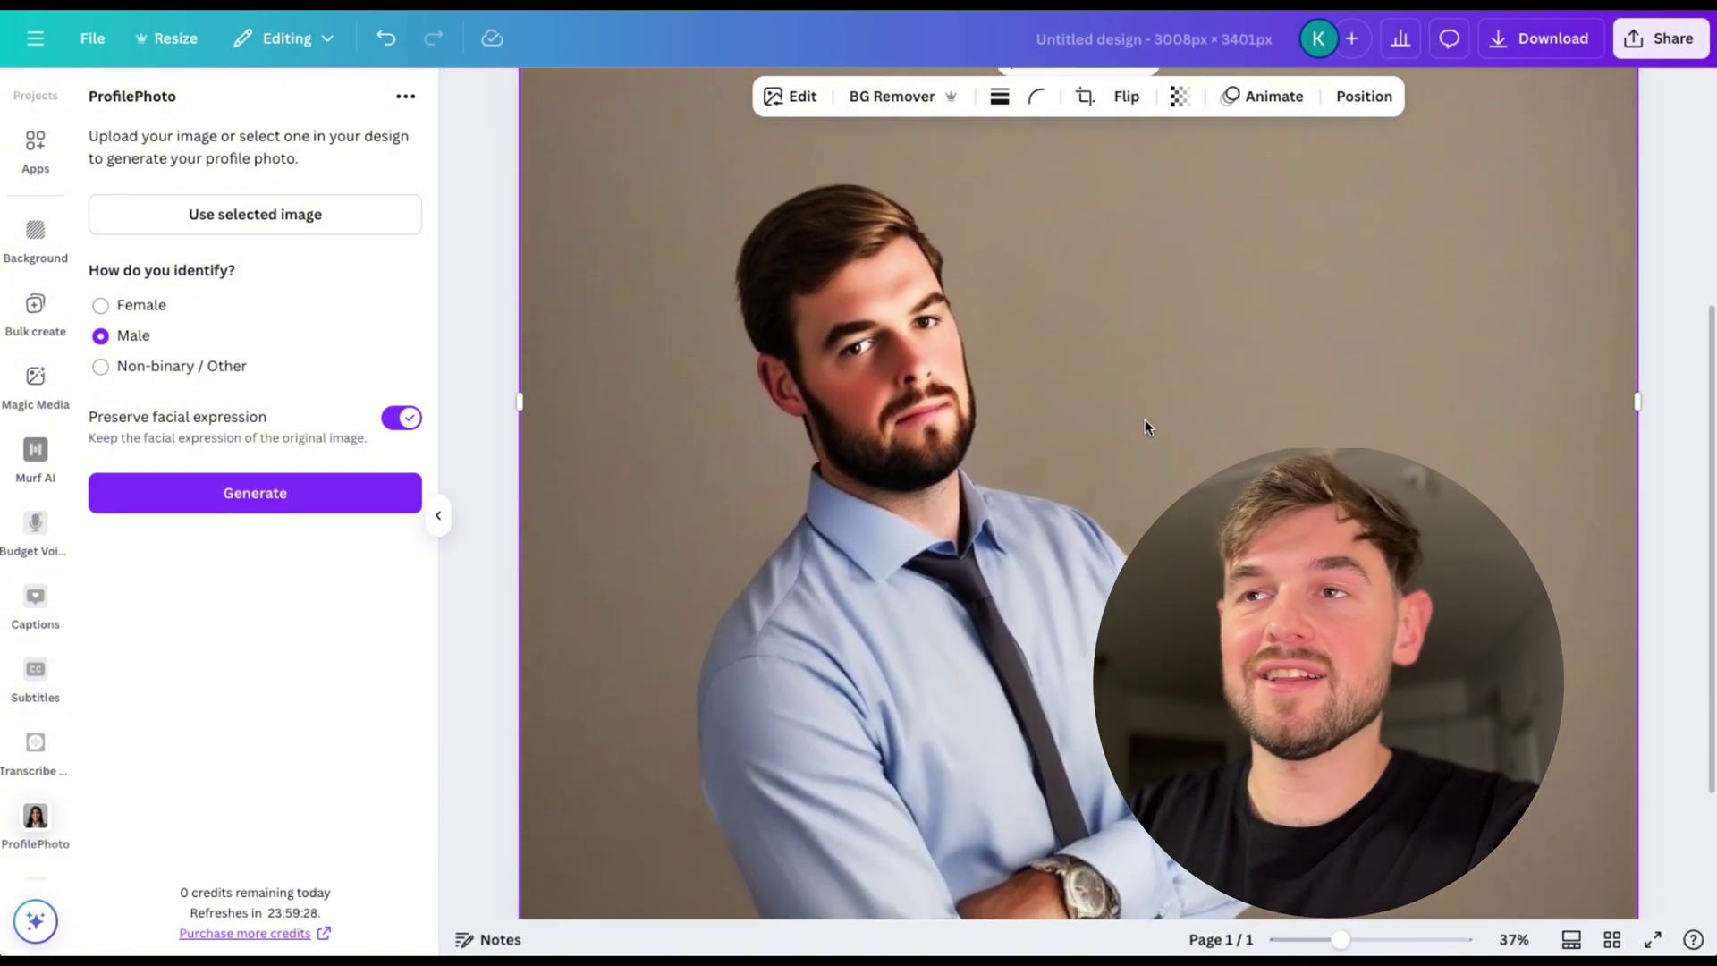
scroll(1144, 422, up, 1)
scroll(1145, 420, up, 1)
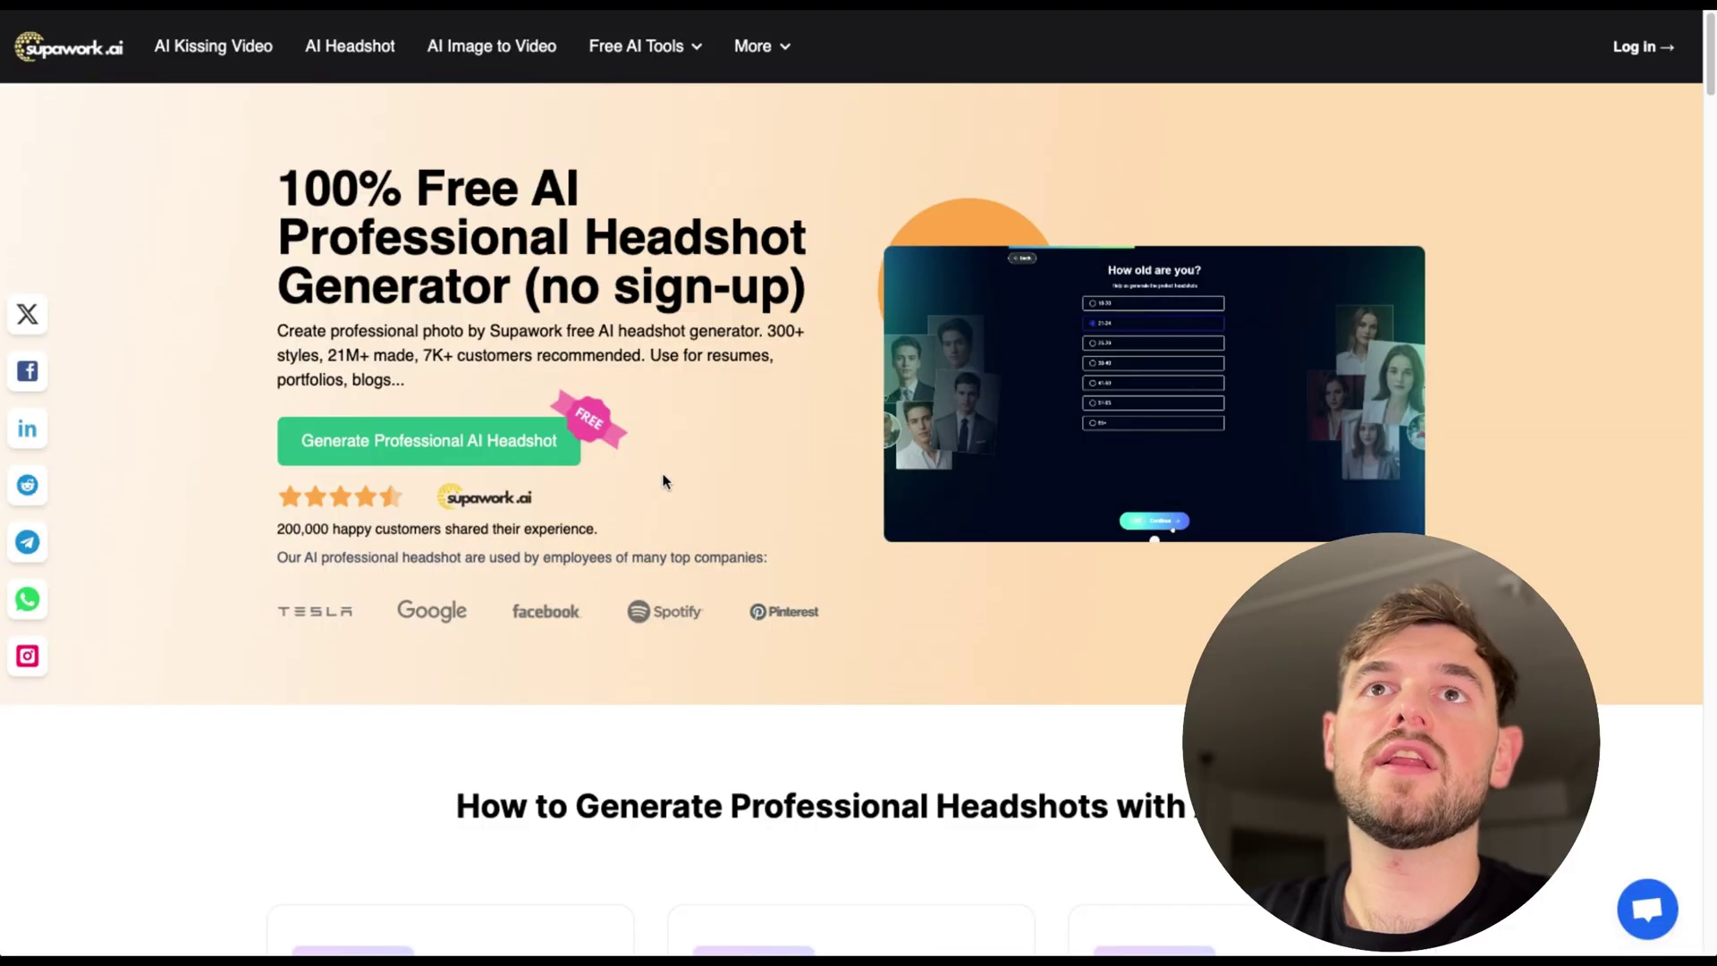
Open Supawork's professional AI headshot generator and choose Male as the gender.
scroll(662, 481, down, 1)
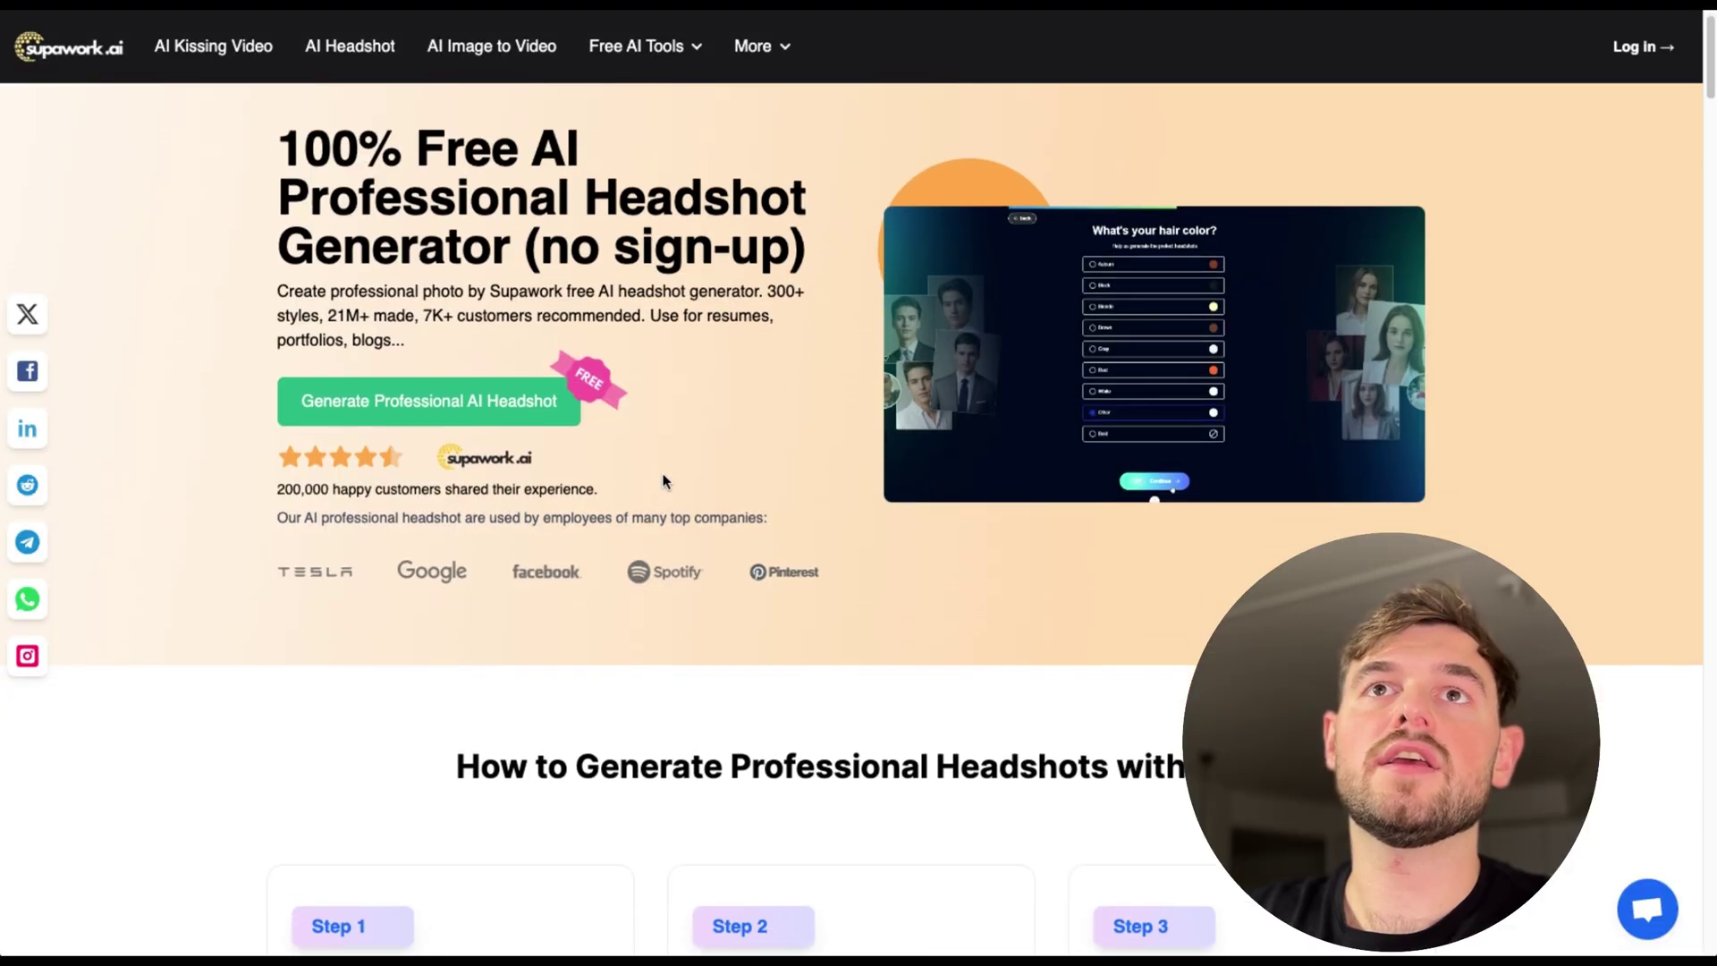
scroll(663, 481, up, 1)
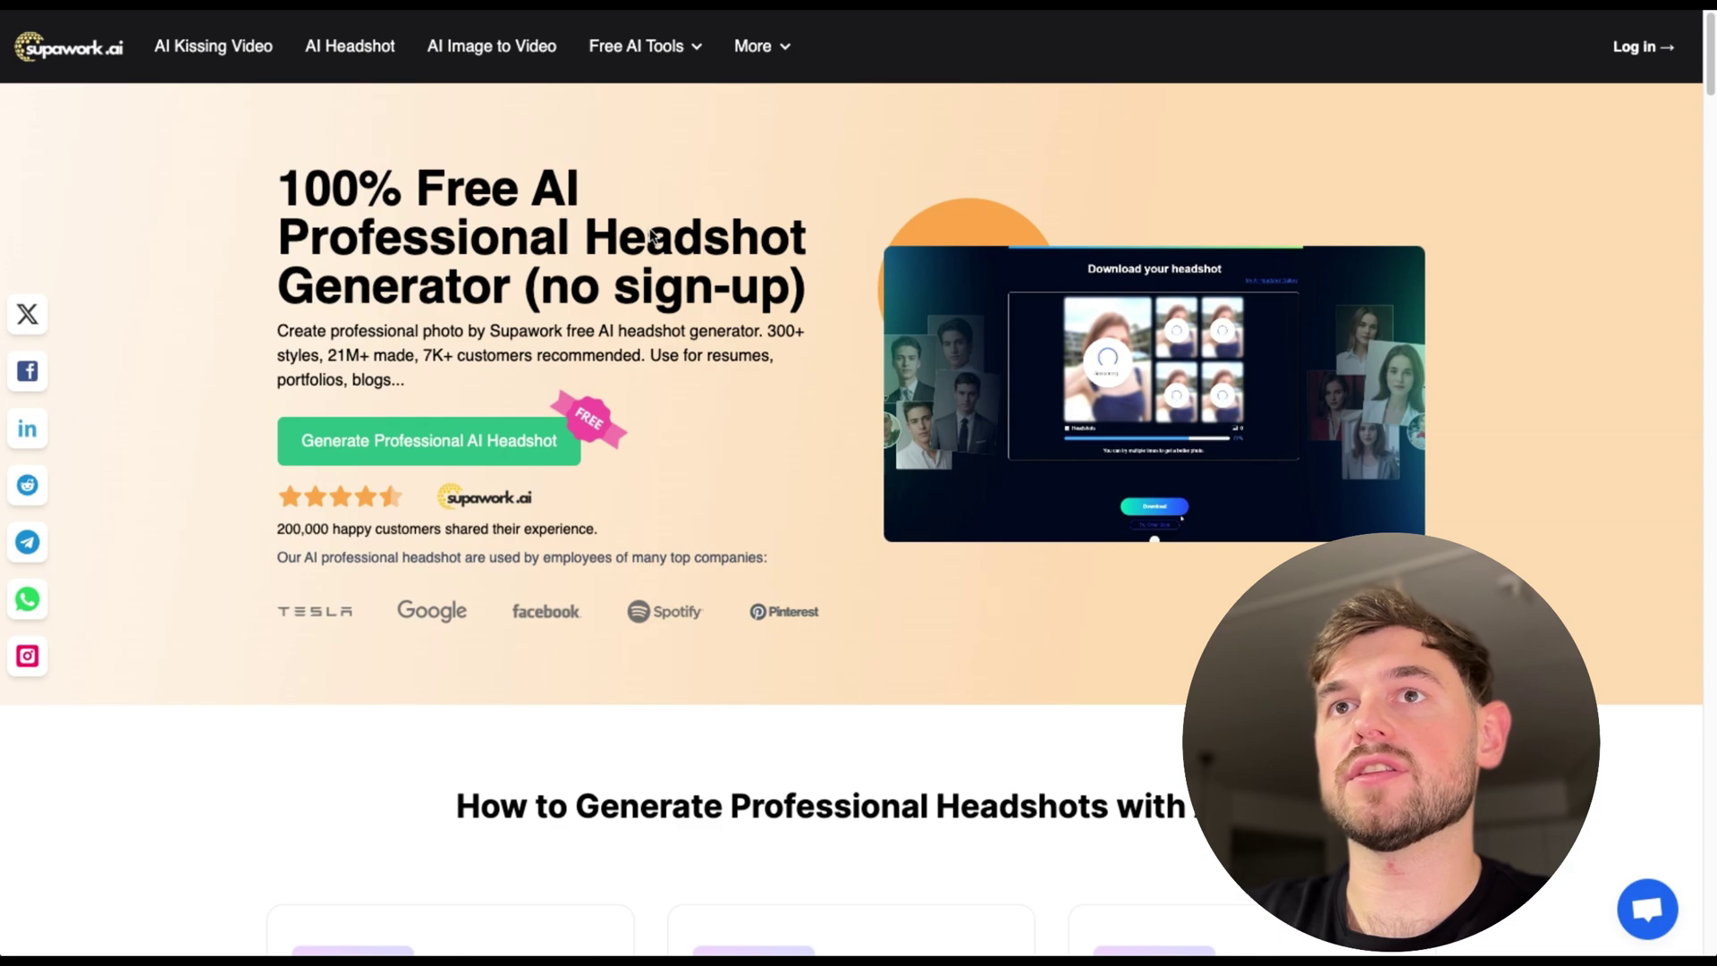
scroll(655, 236, down, 10)
scroll(655, 237, up, 10)
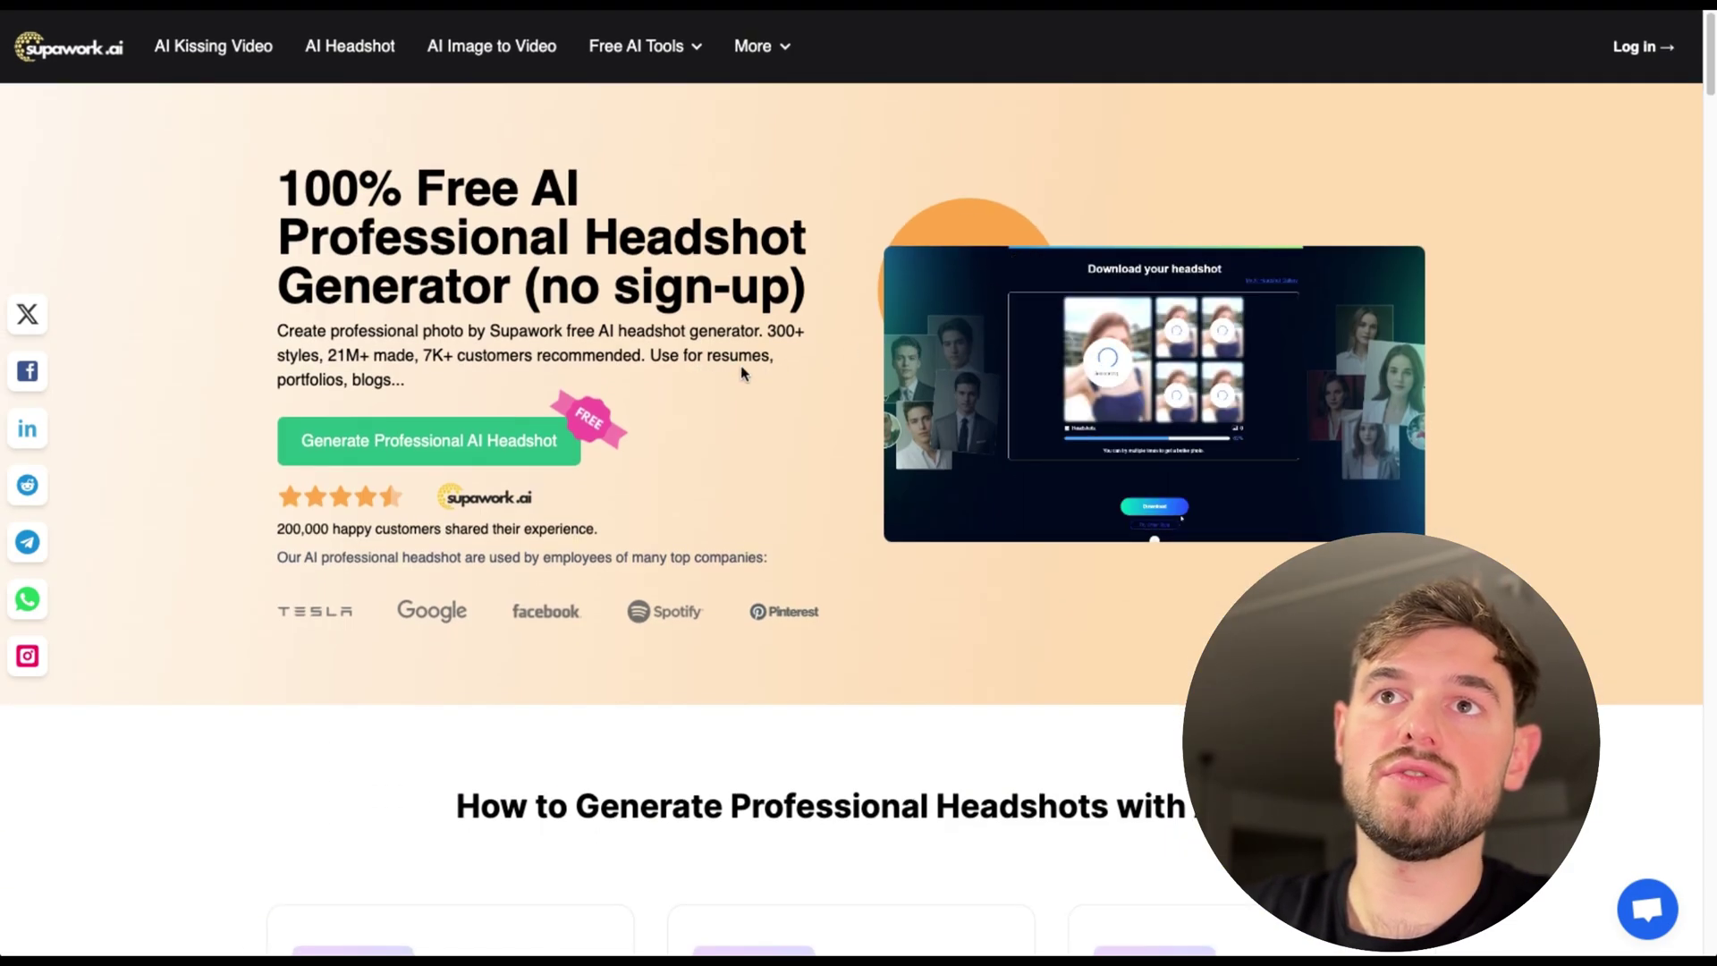
scroll(393, 402, down, 1)
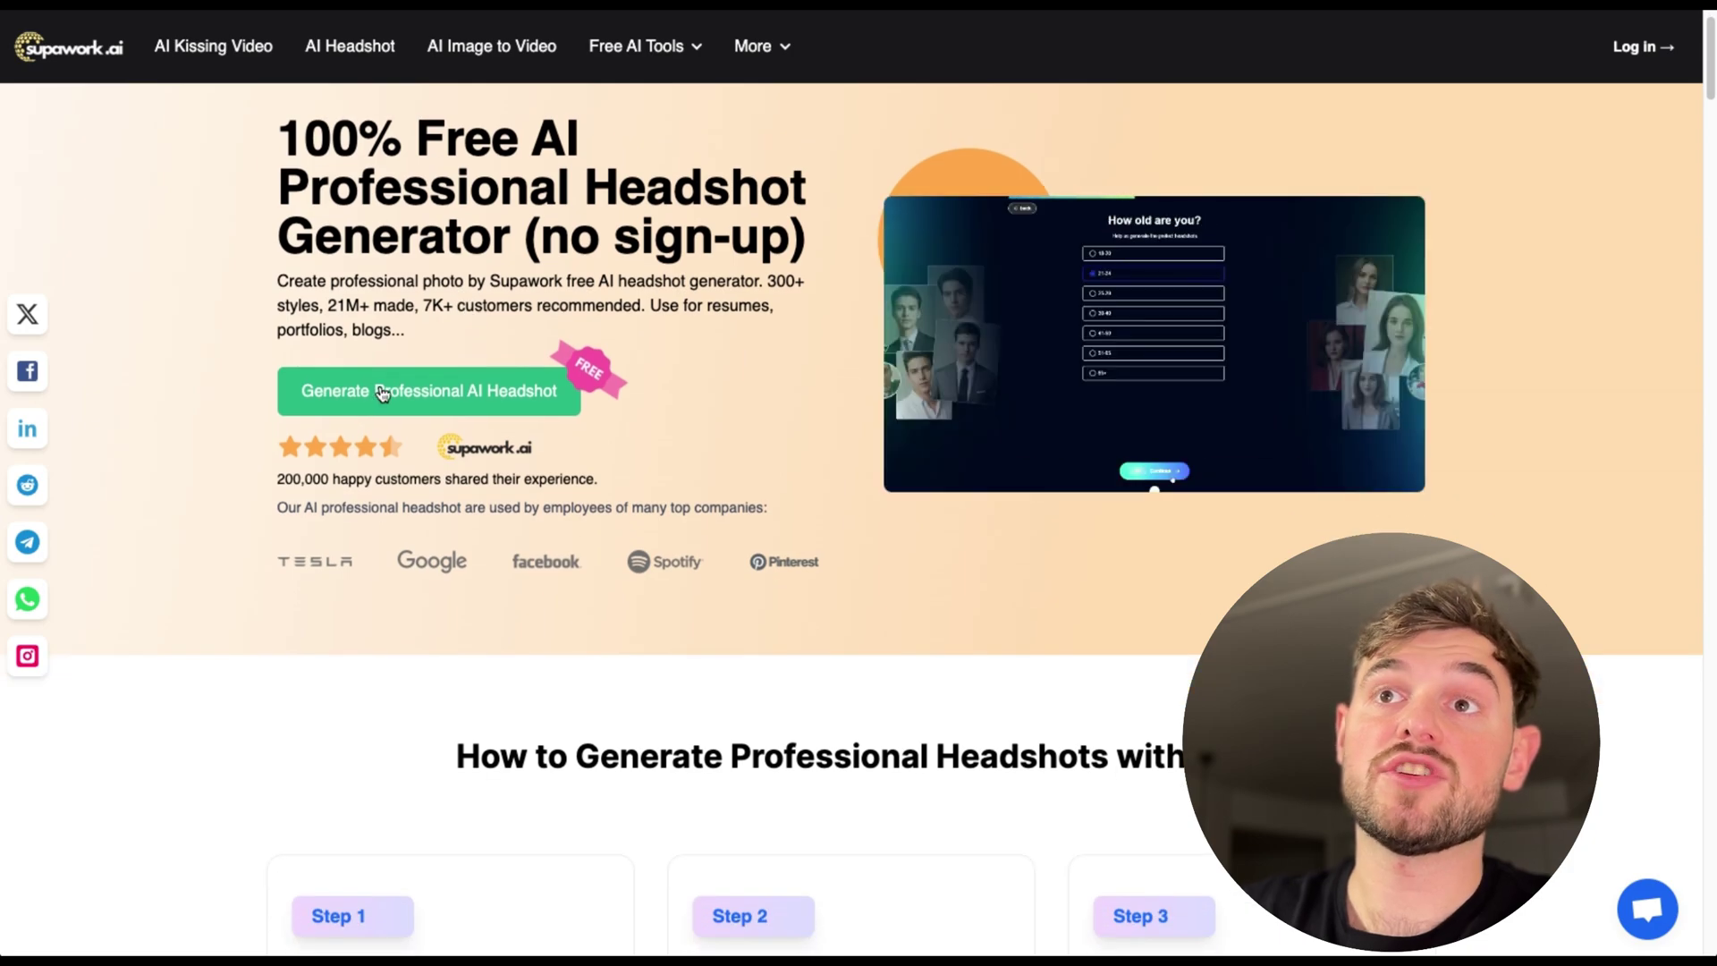
click(454, 407)
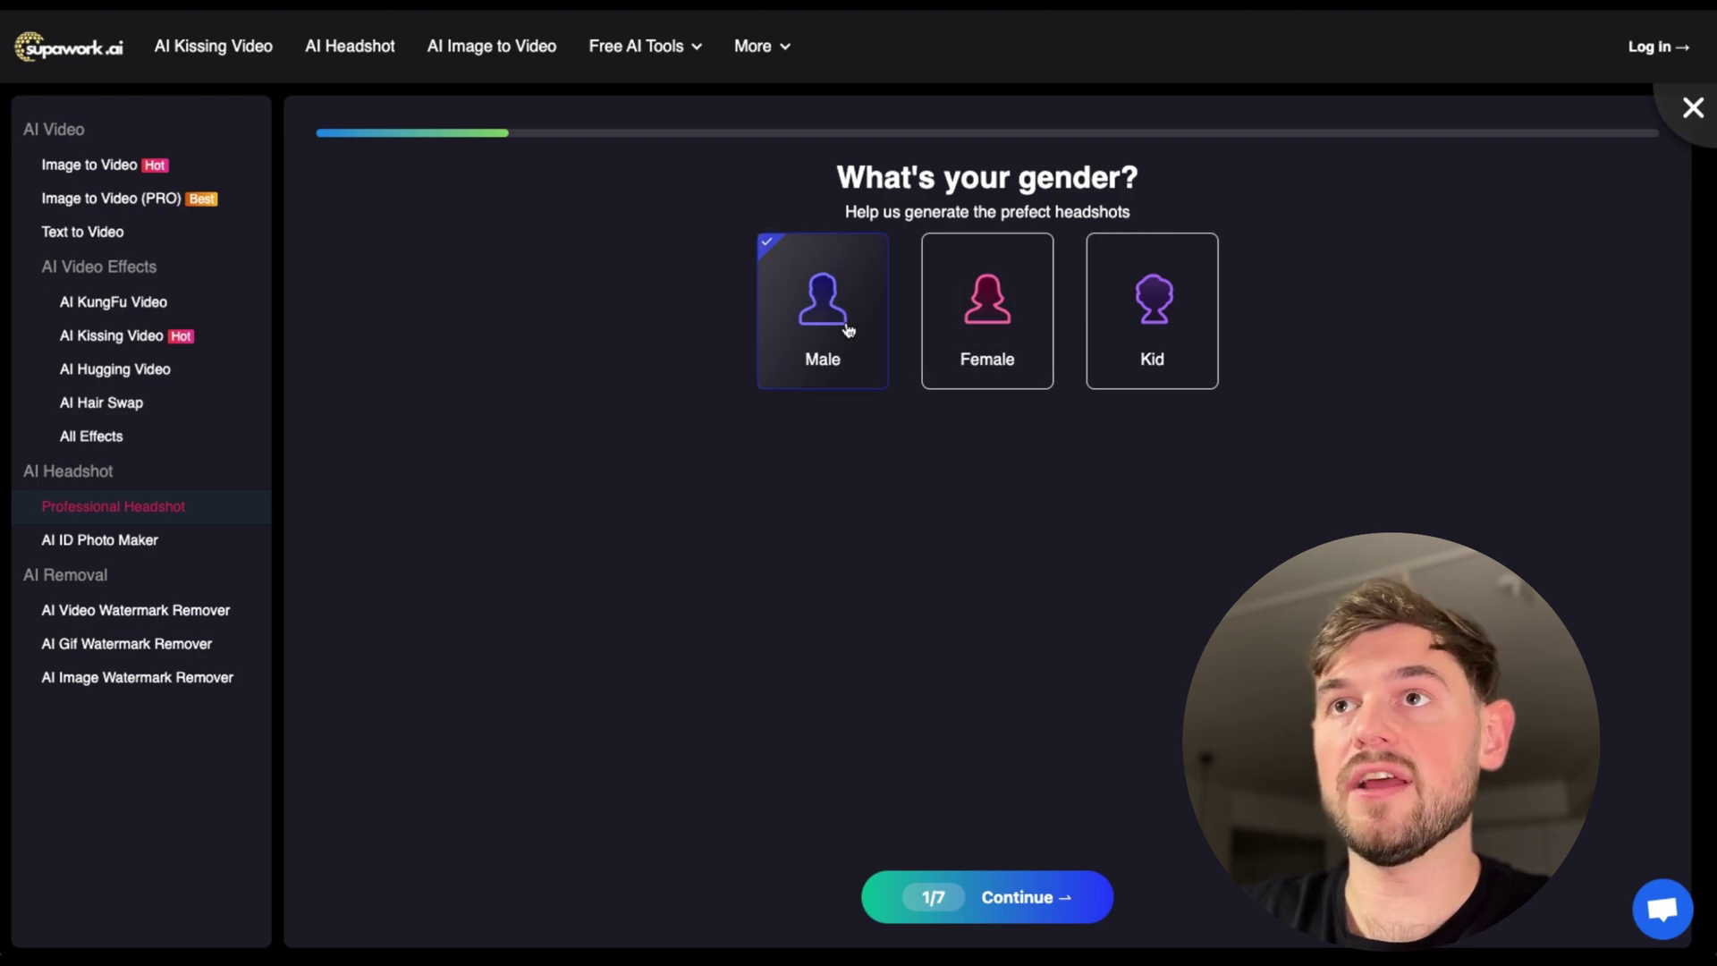
click(999, 920)
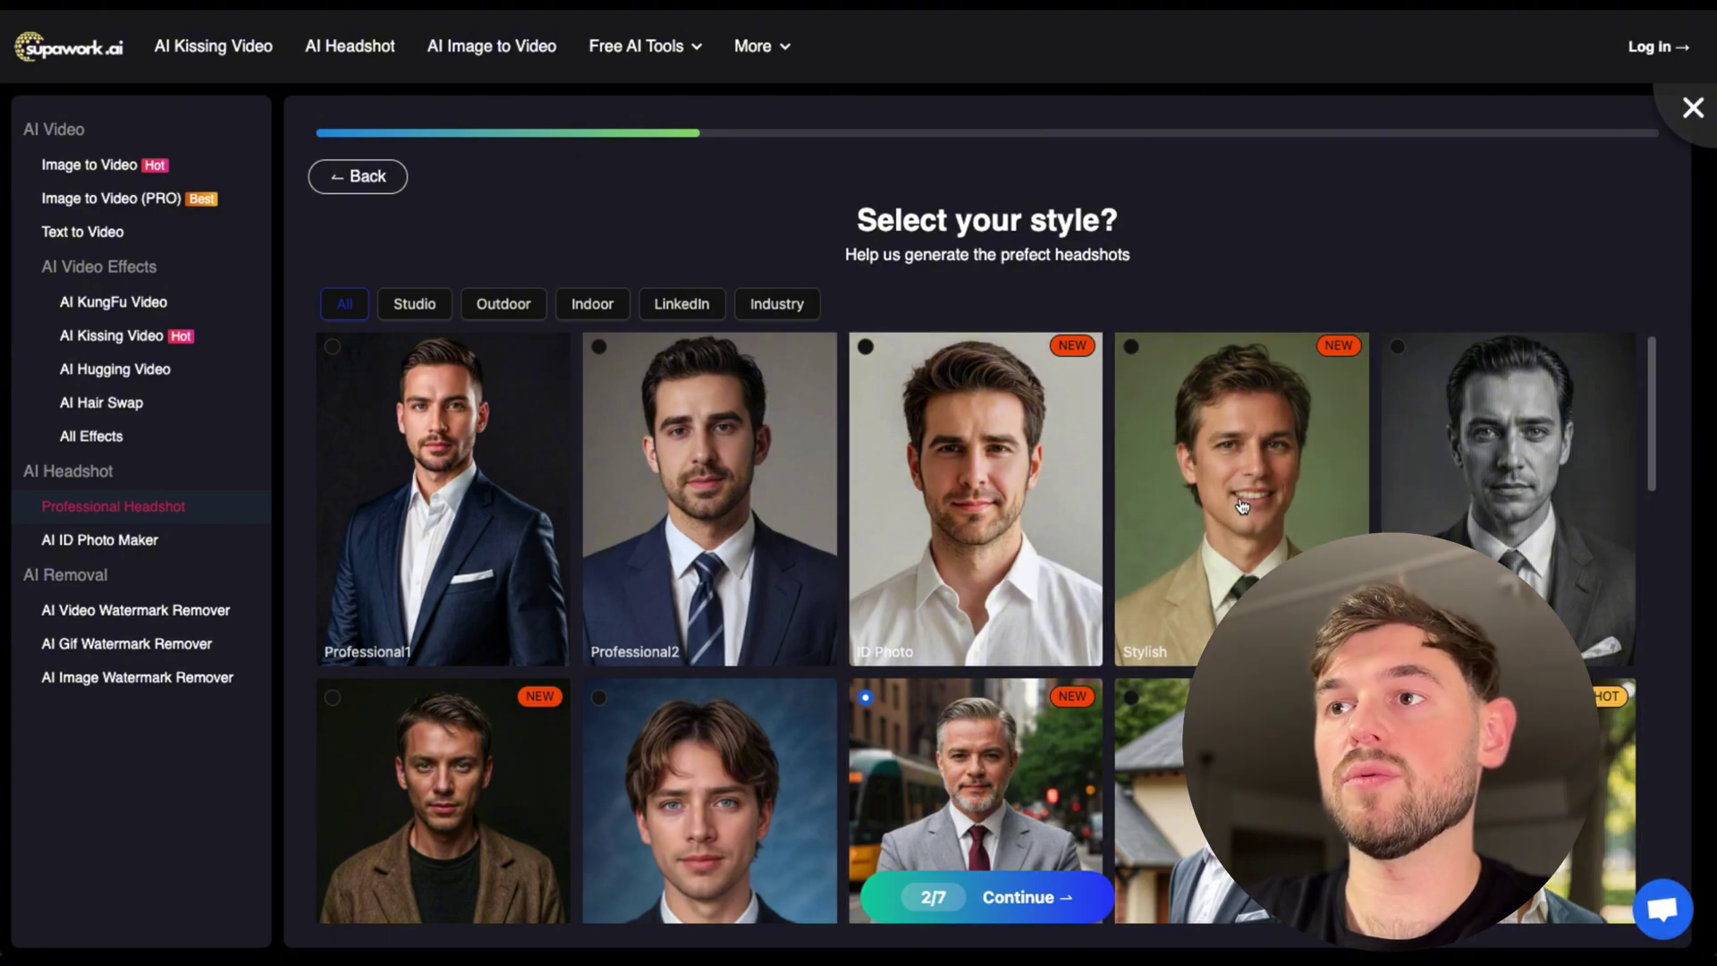
Look through the available male headshot styles and inspect the generated nighttime street portrait.
scroll(1243, 506, down, 1)
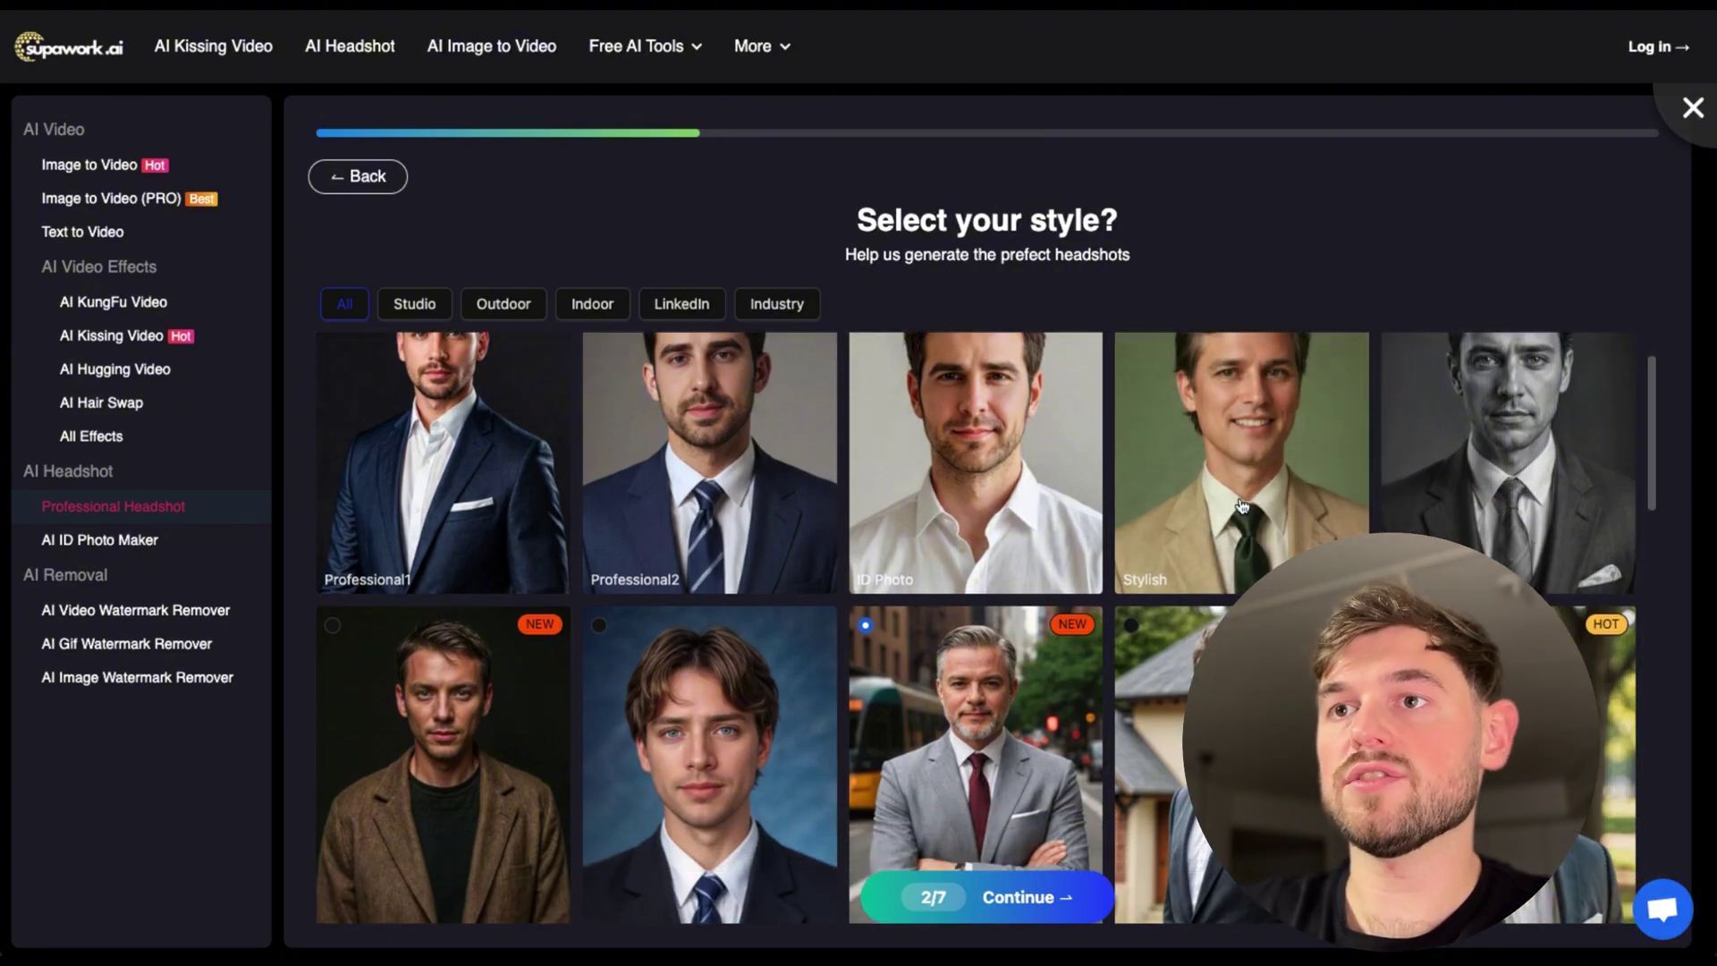
scroll(938, 737, down, 2)
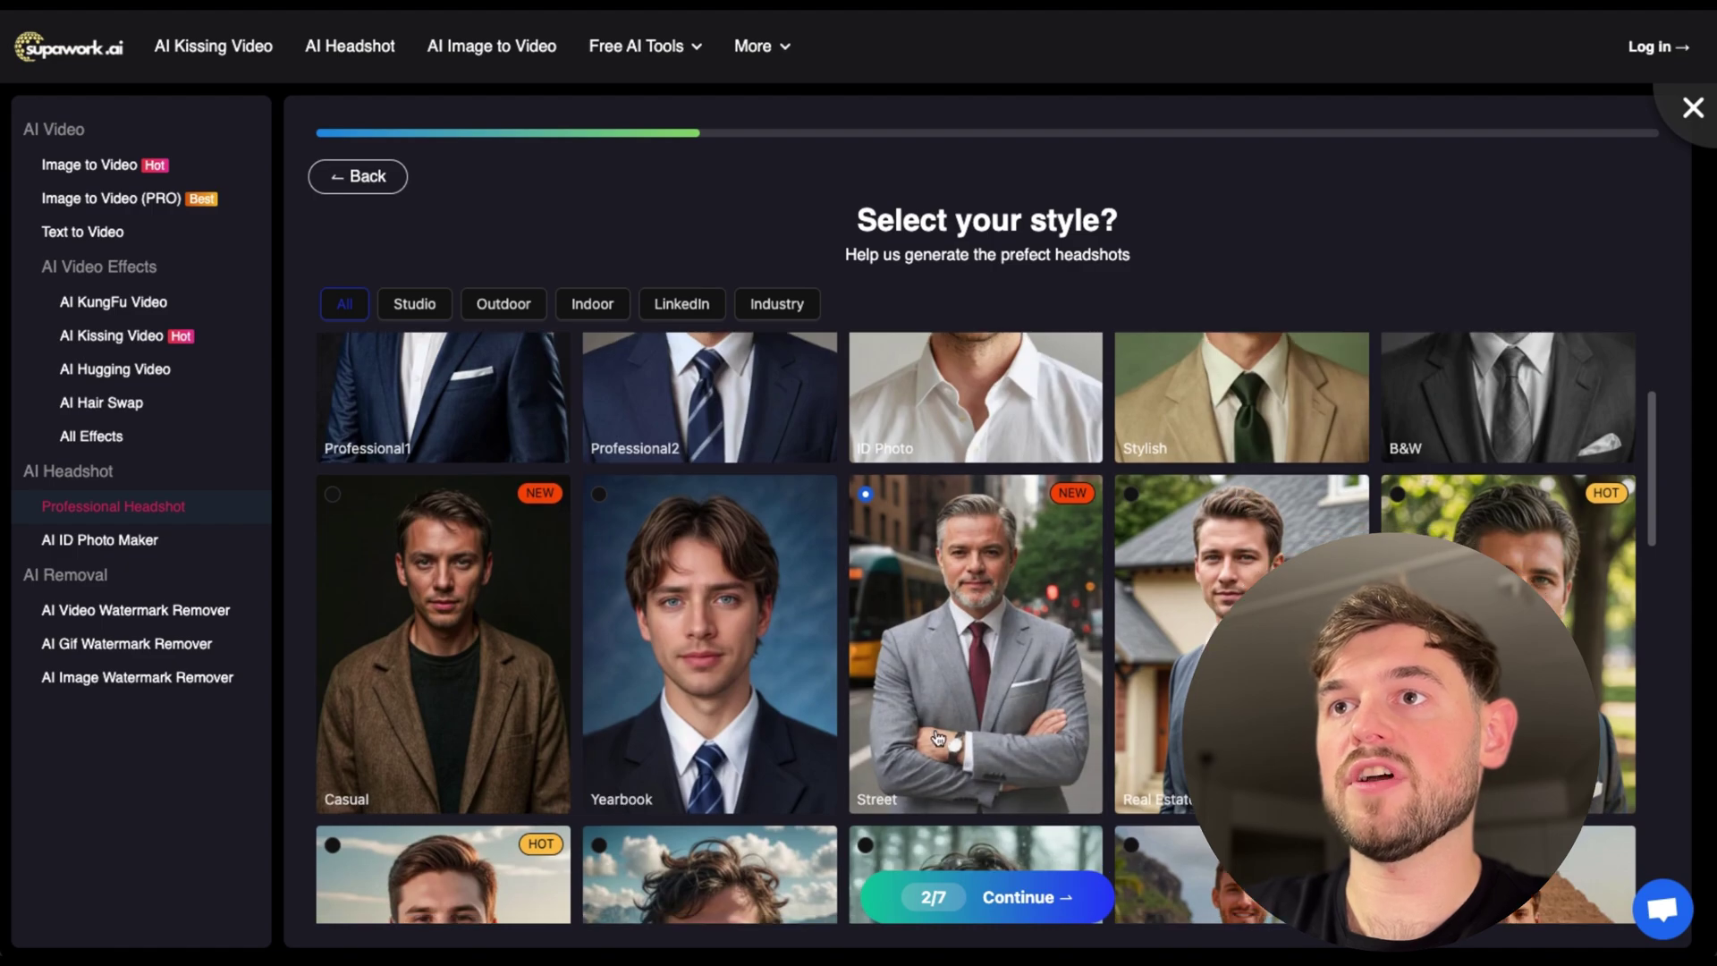
scroll(963, 551, up, 2)
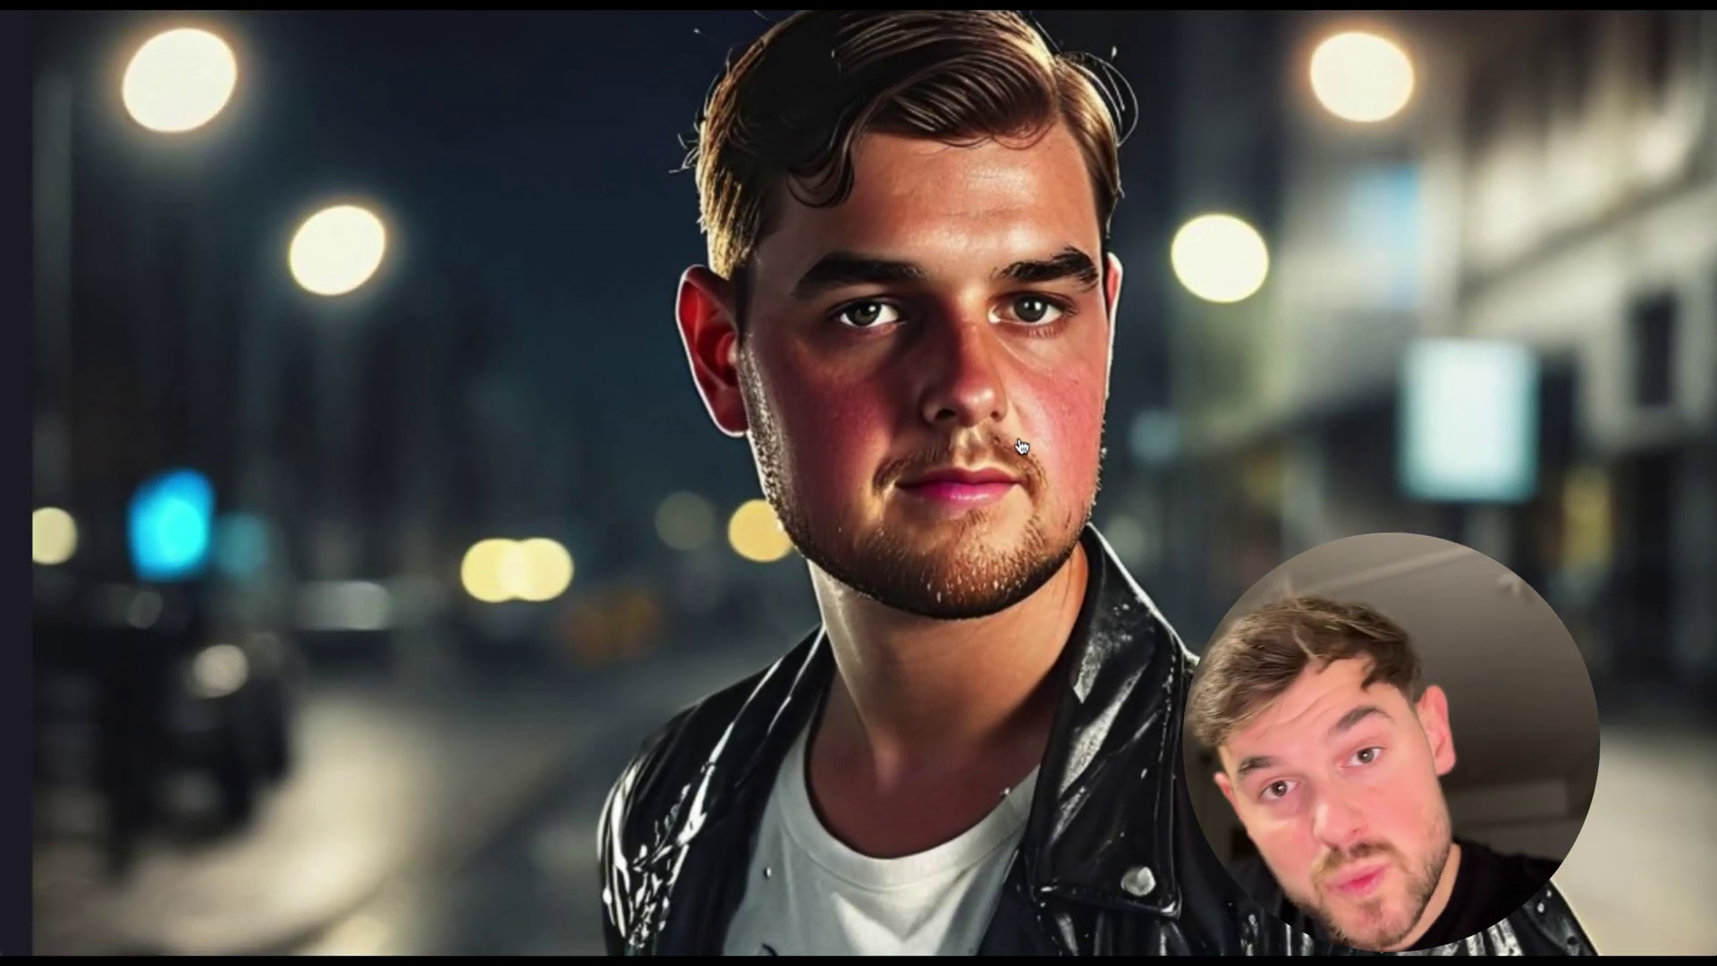
click(1015, 401)
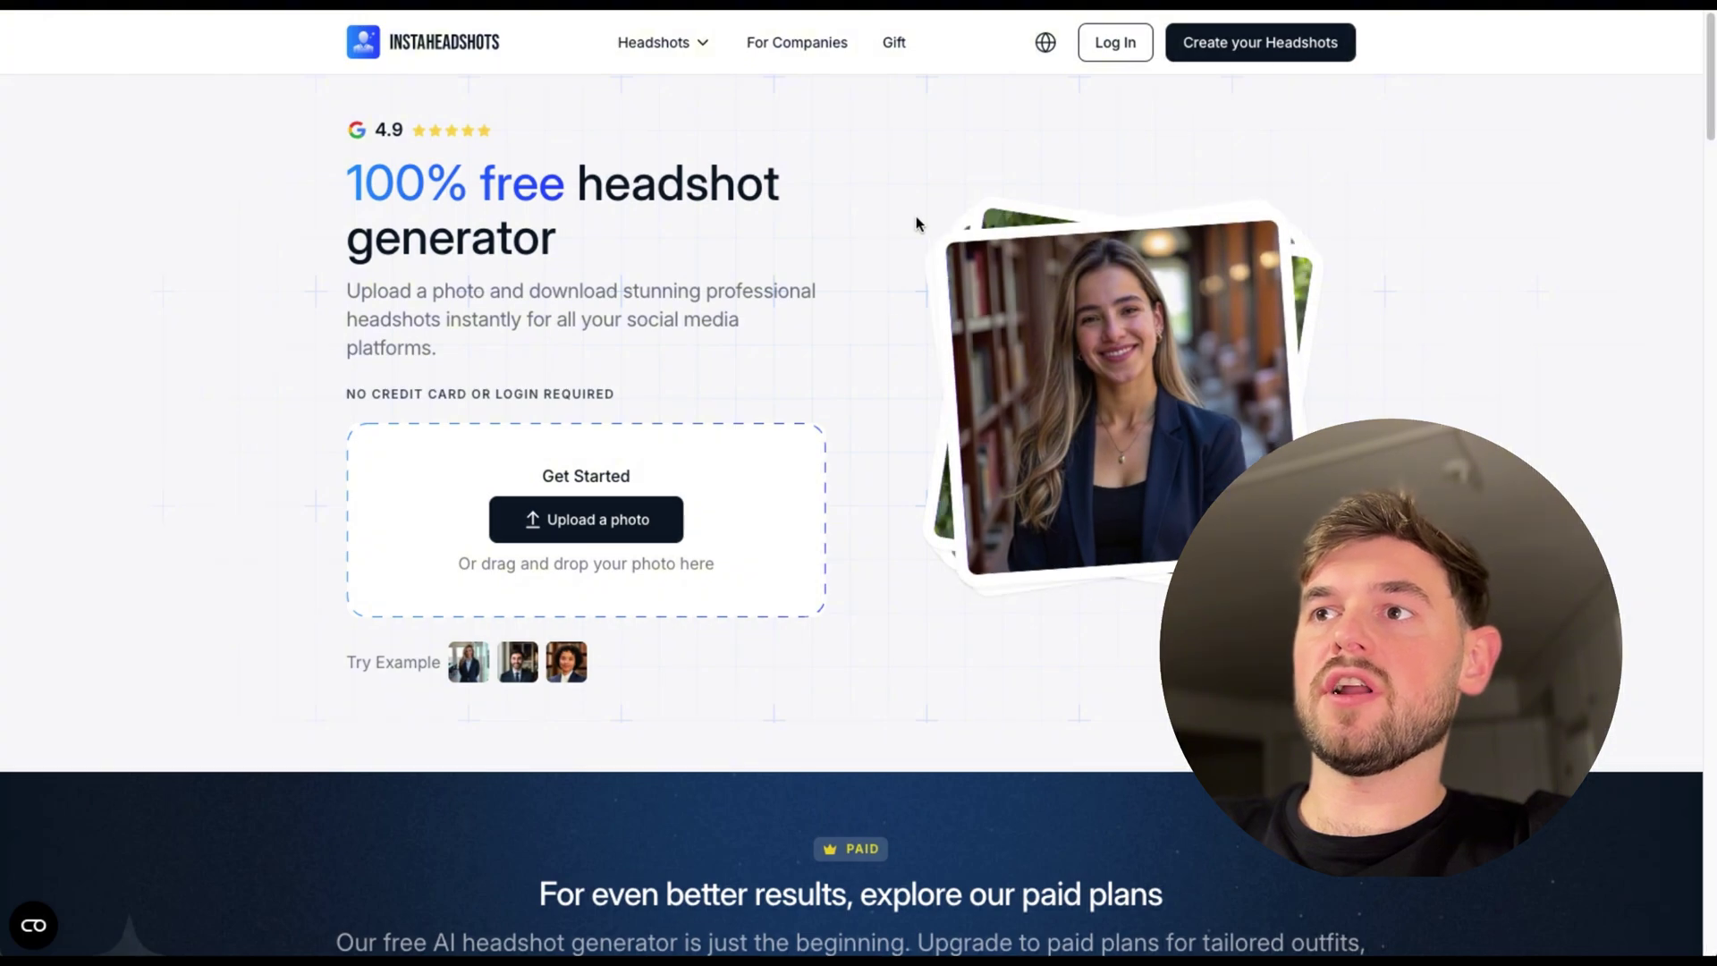
Upload a portrait photo to InstaHeadshots' free headshot generator and select the result with the library background.
scroll(916, 221, down, 1)
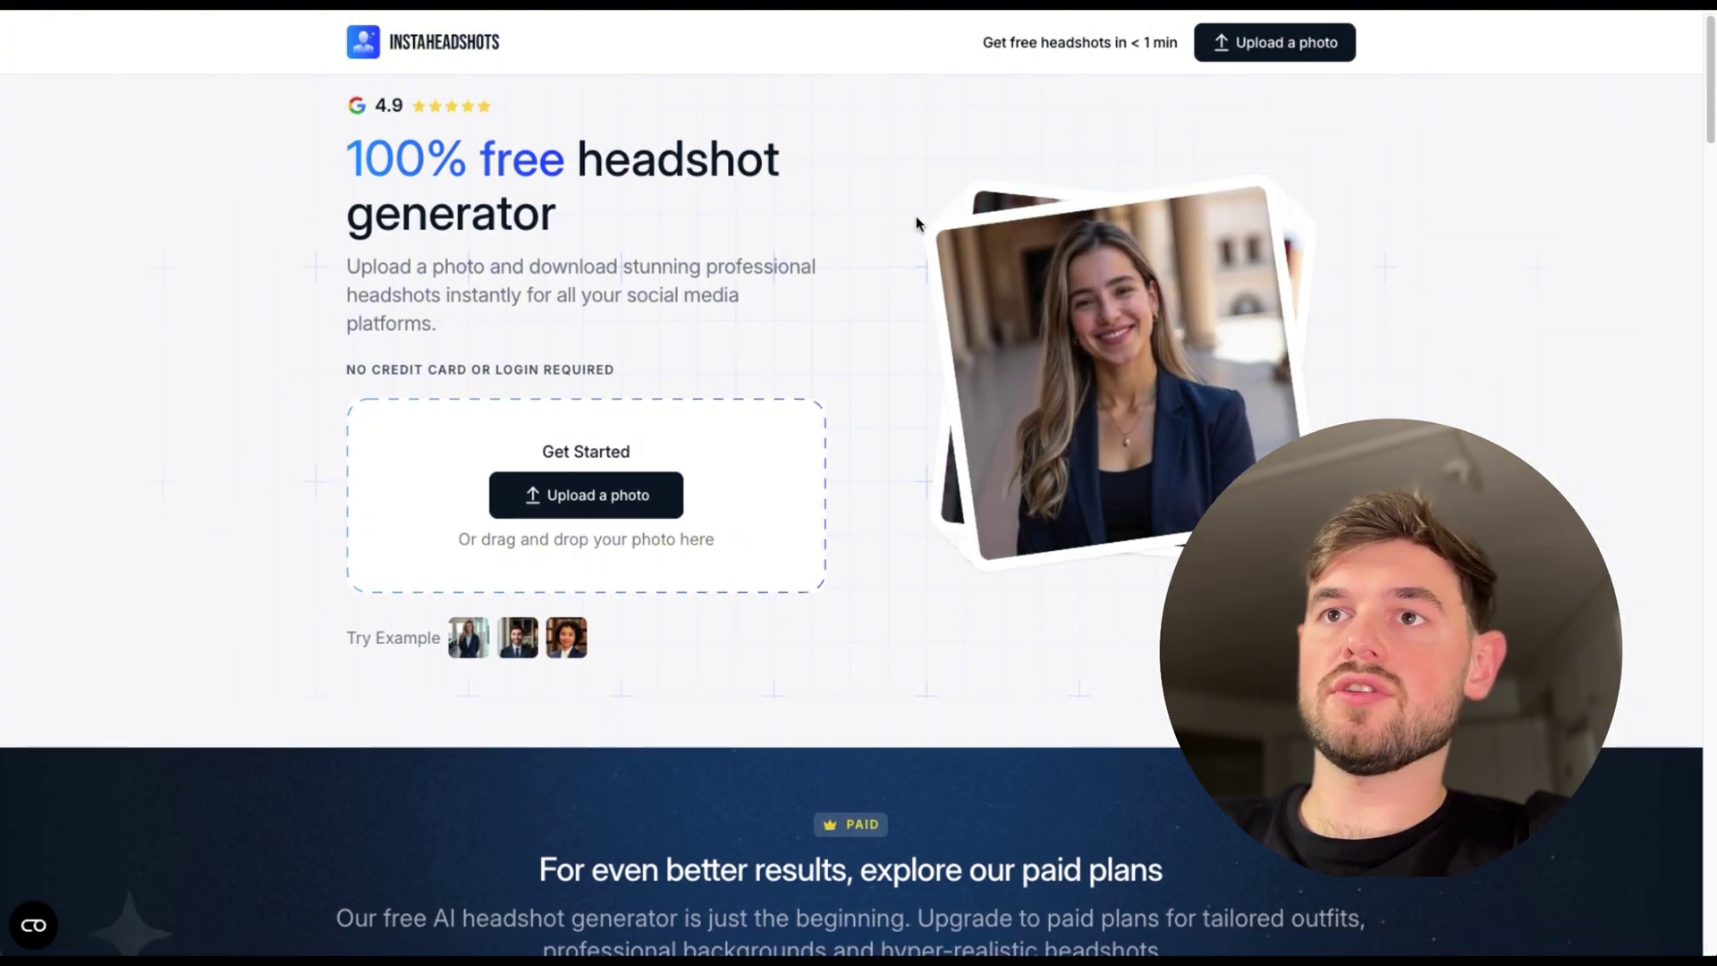
scroll(917, 222, up, 1)
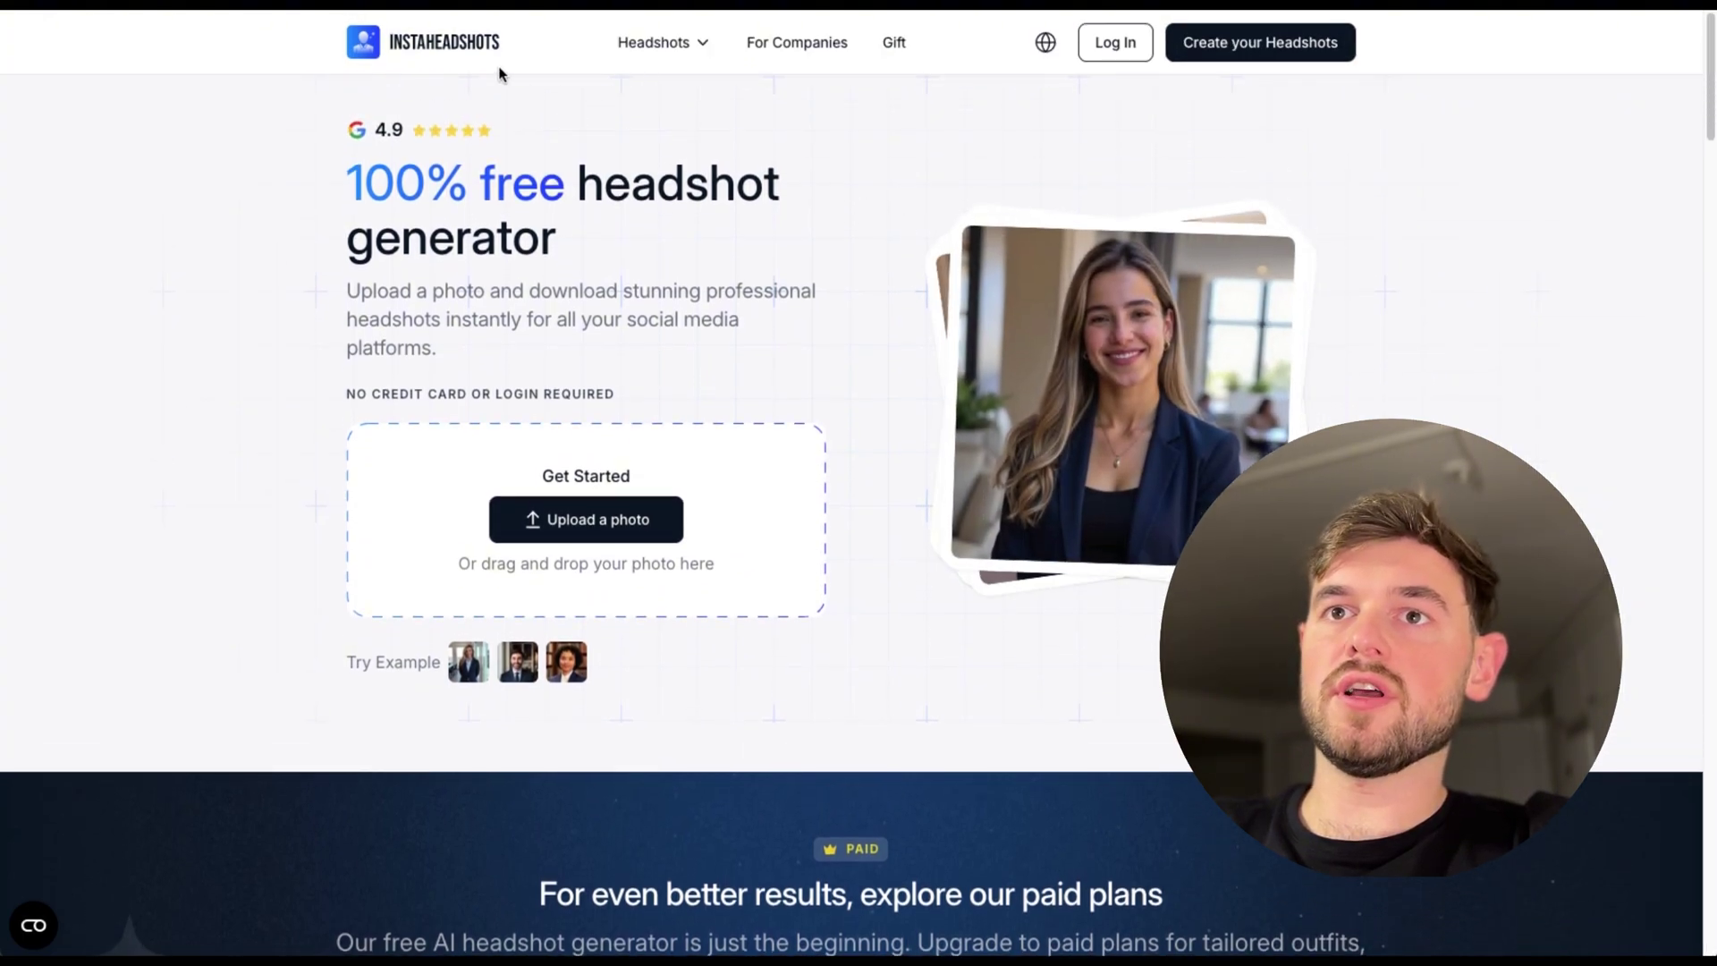
scroll(684, 147, down, 8)
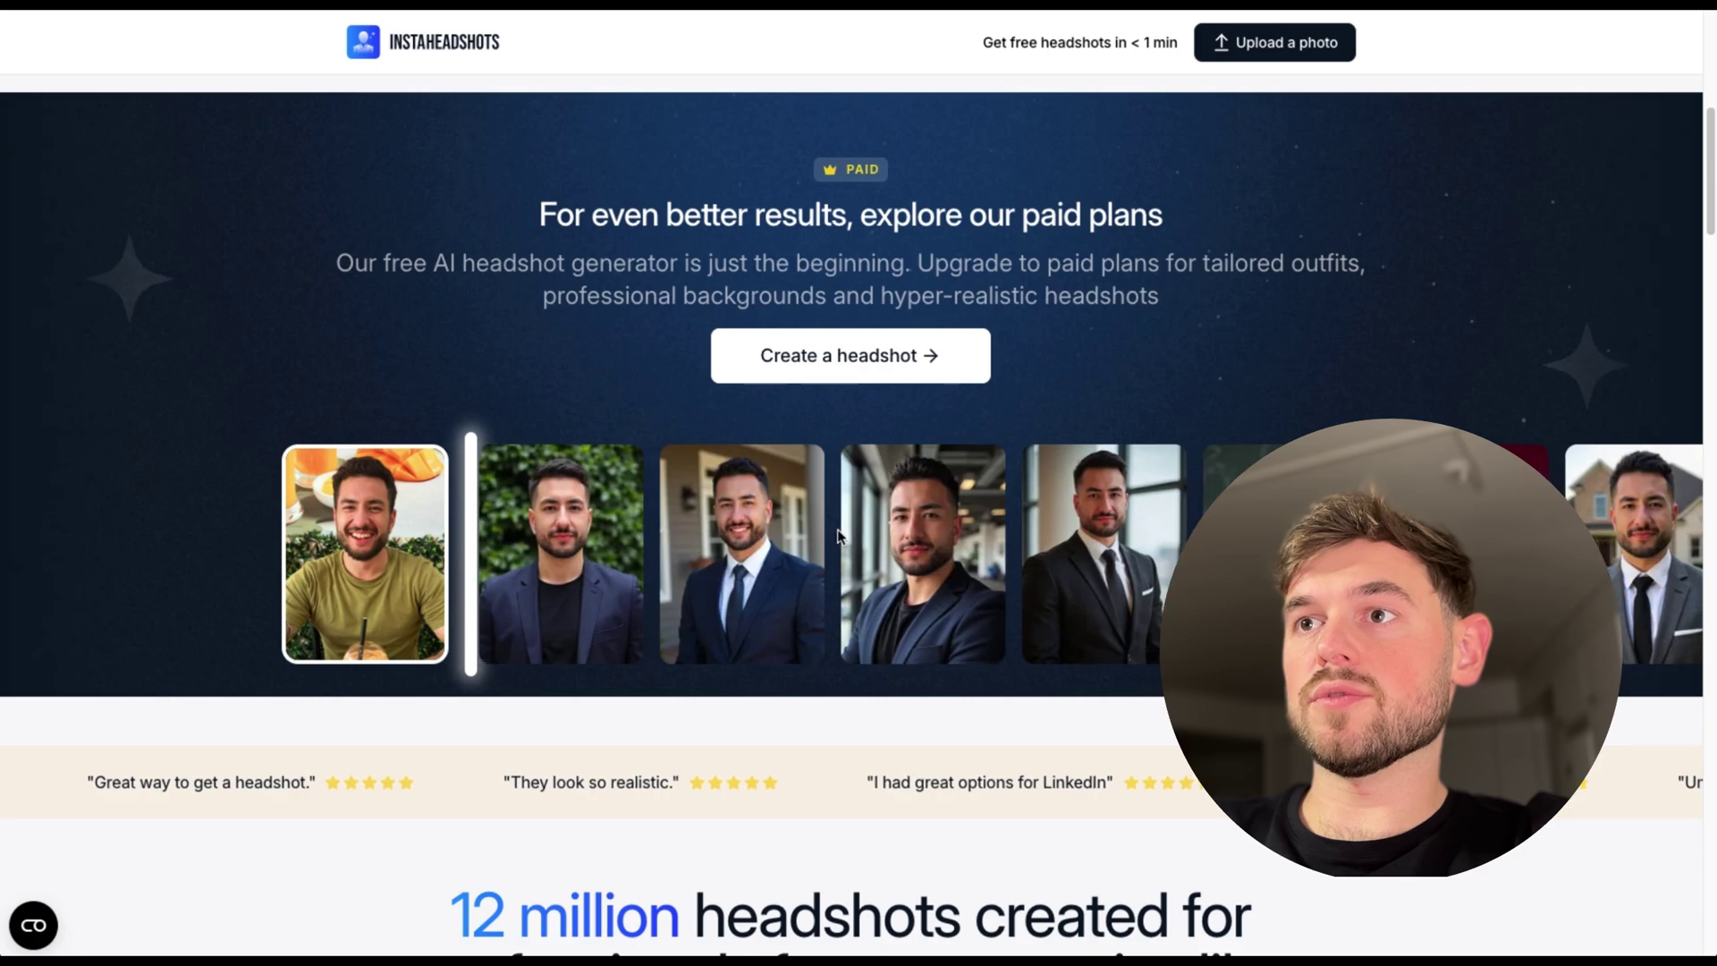
scroll(658, 521, up, 7)
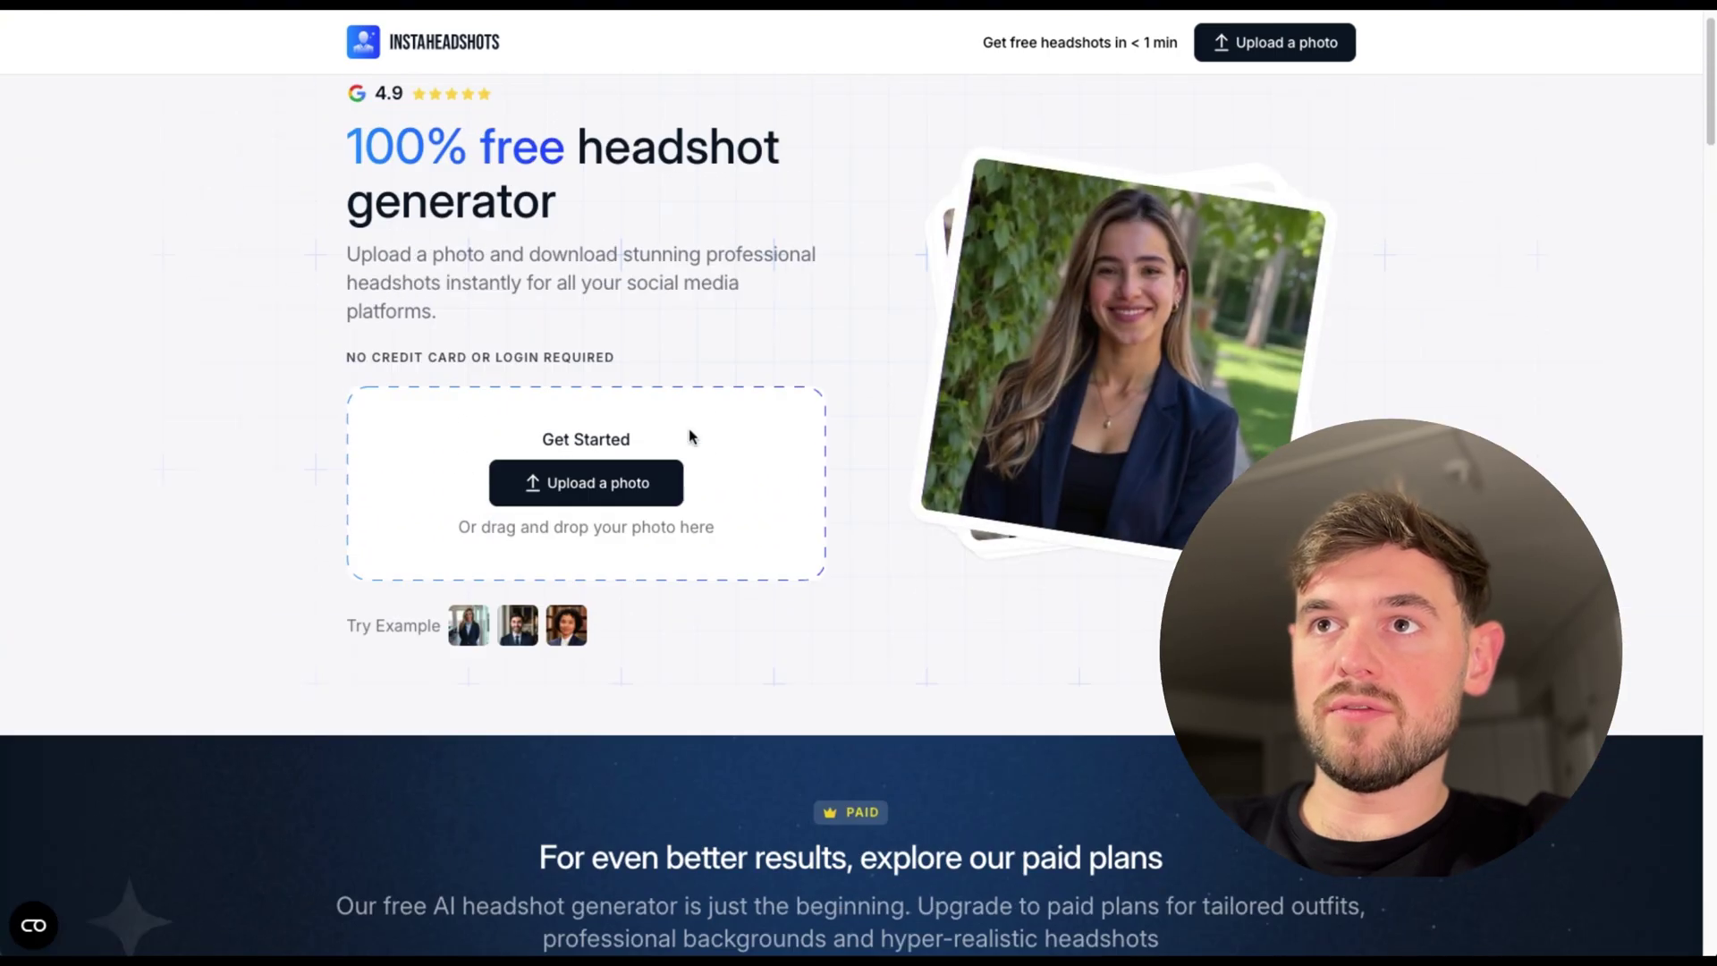
click(565, 488)
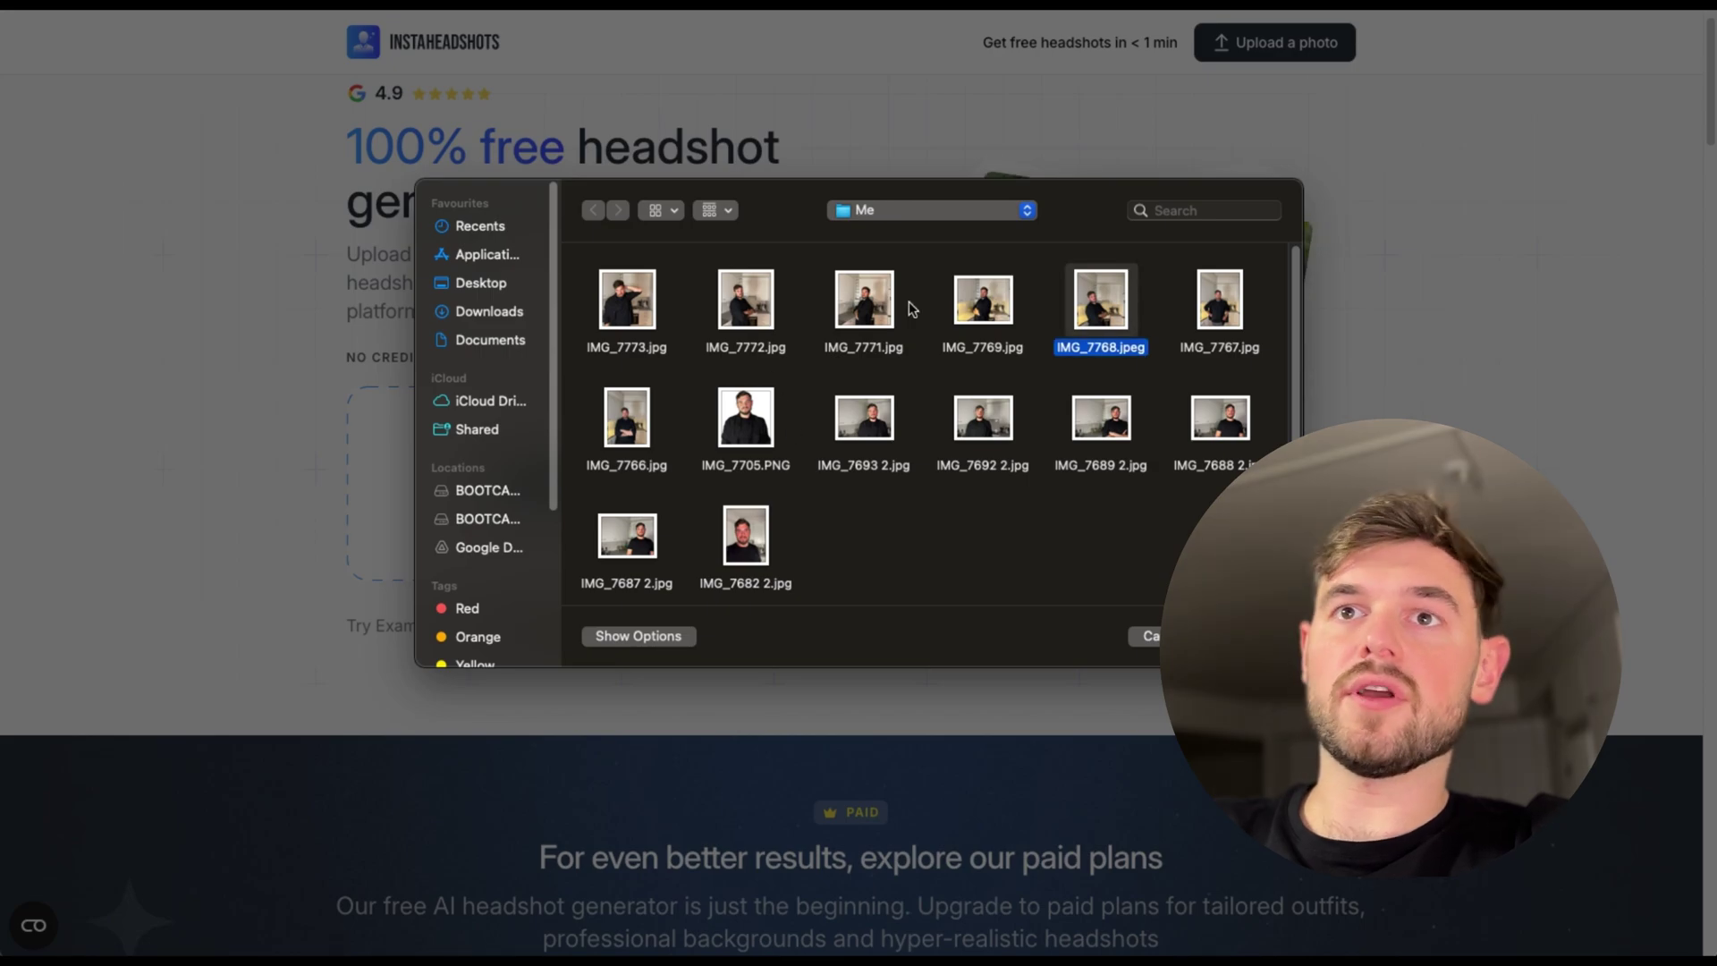
key(Escape)
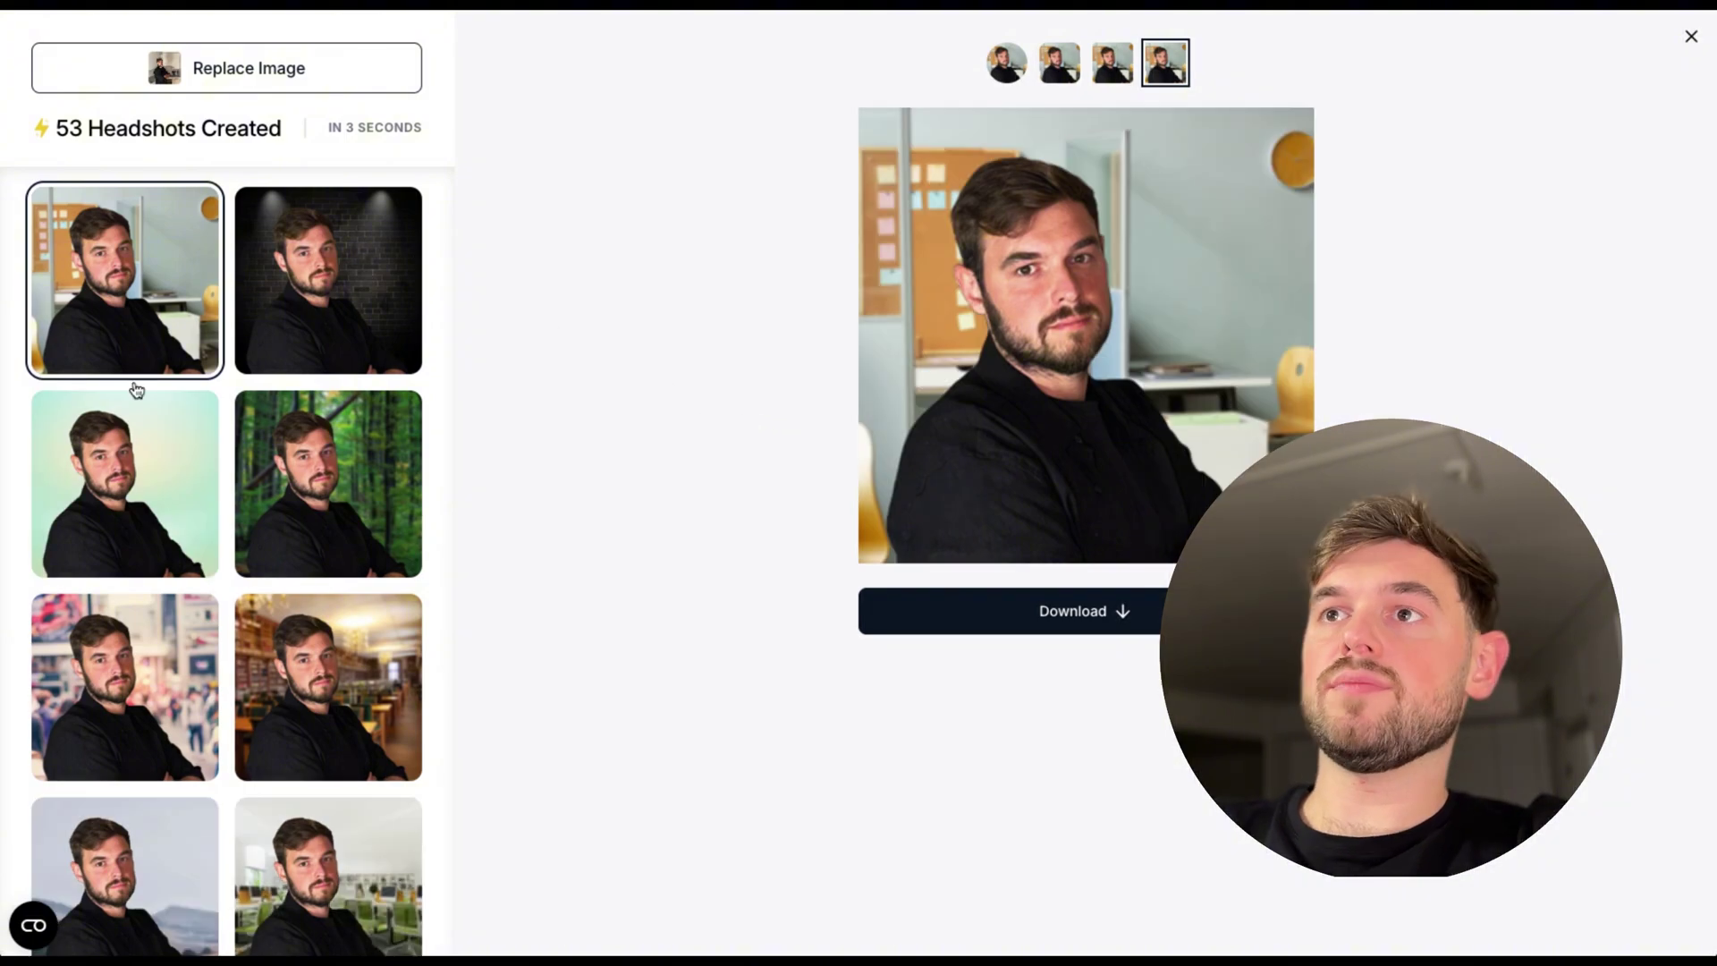
click(370, 705)
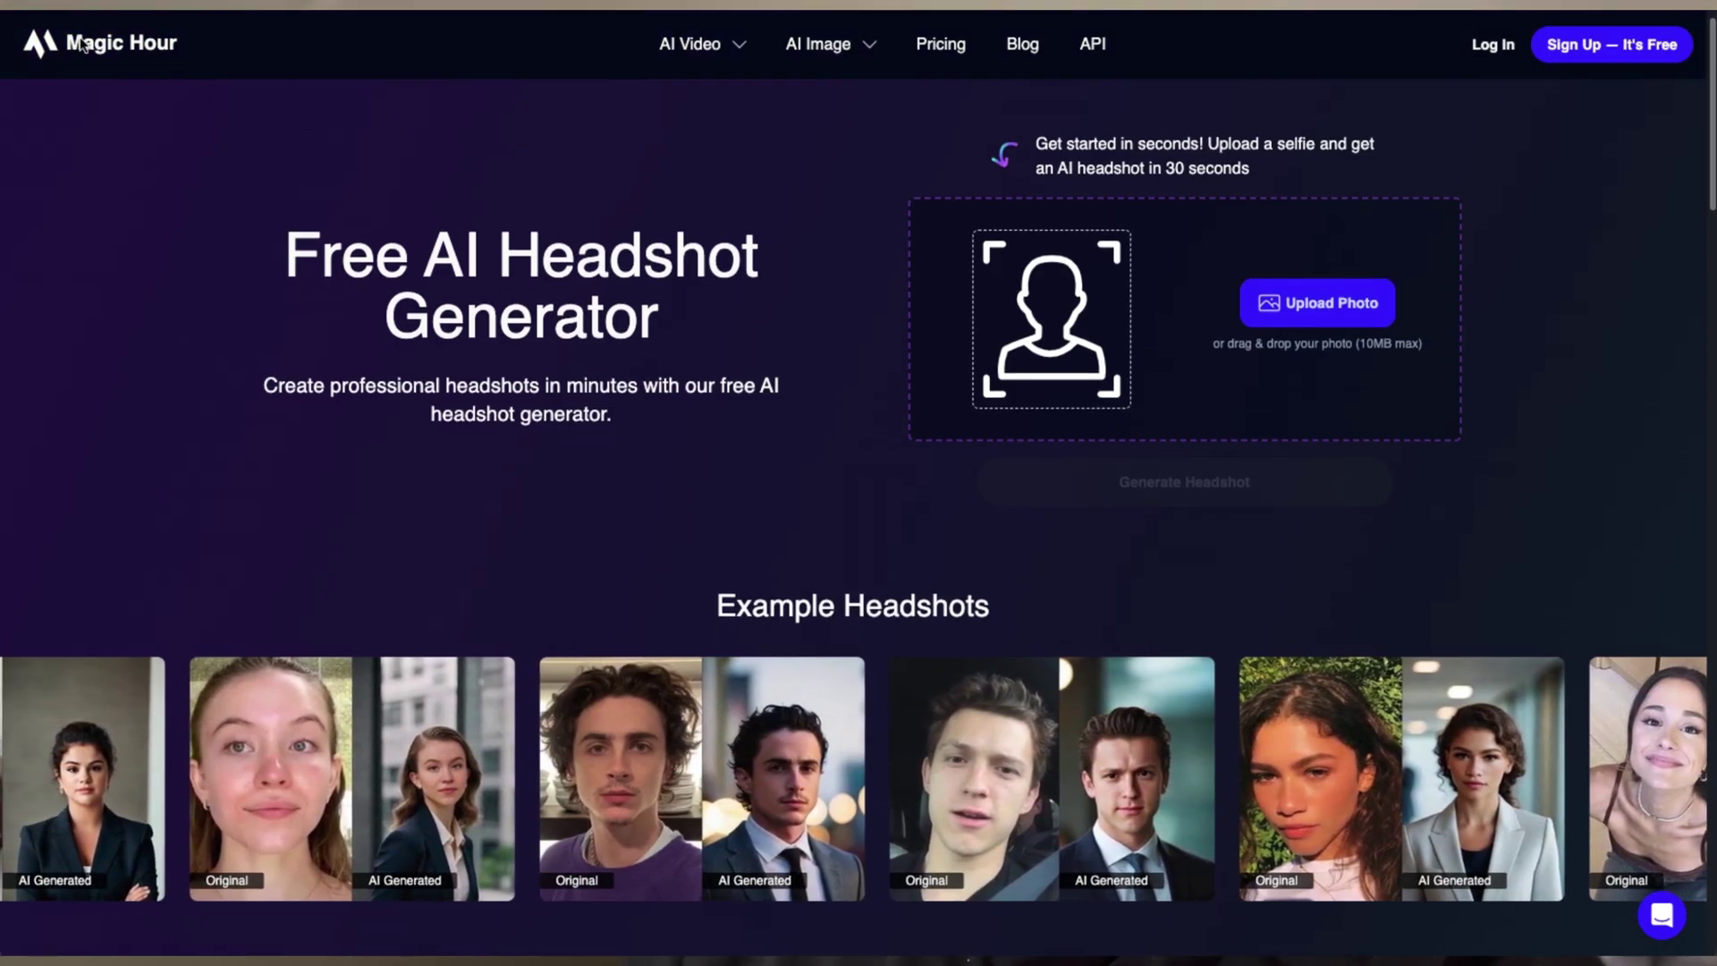
Upload IMG_7772.jpg to Magic Hour's free AI headshot generator and generate a headshot from it.
scroll(490, 359, down, 2)
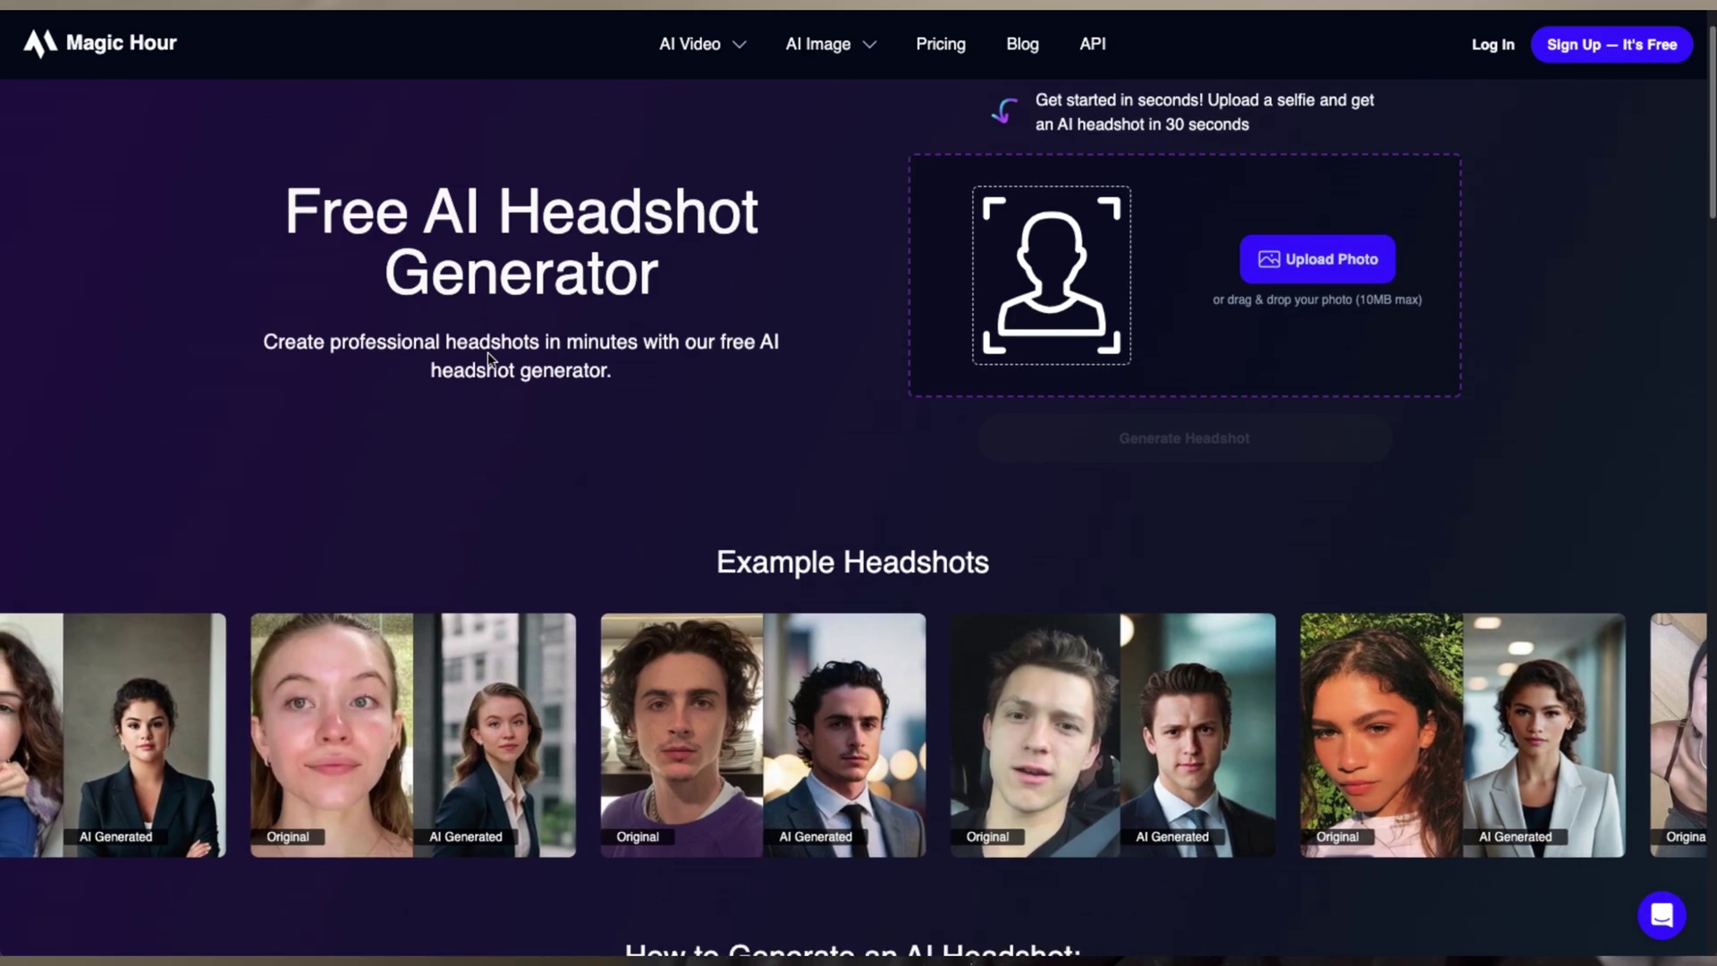
scroll(965, 366, up, 2)
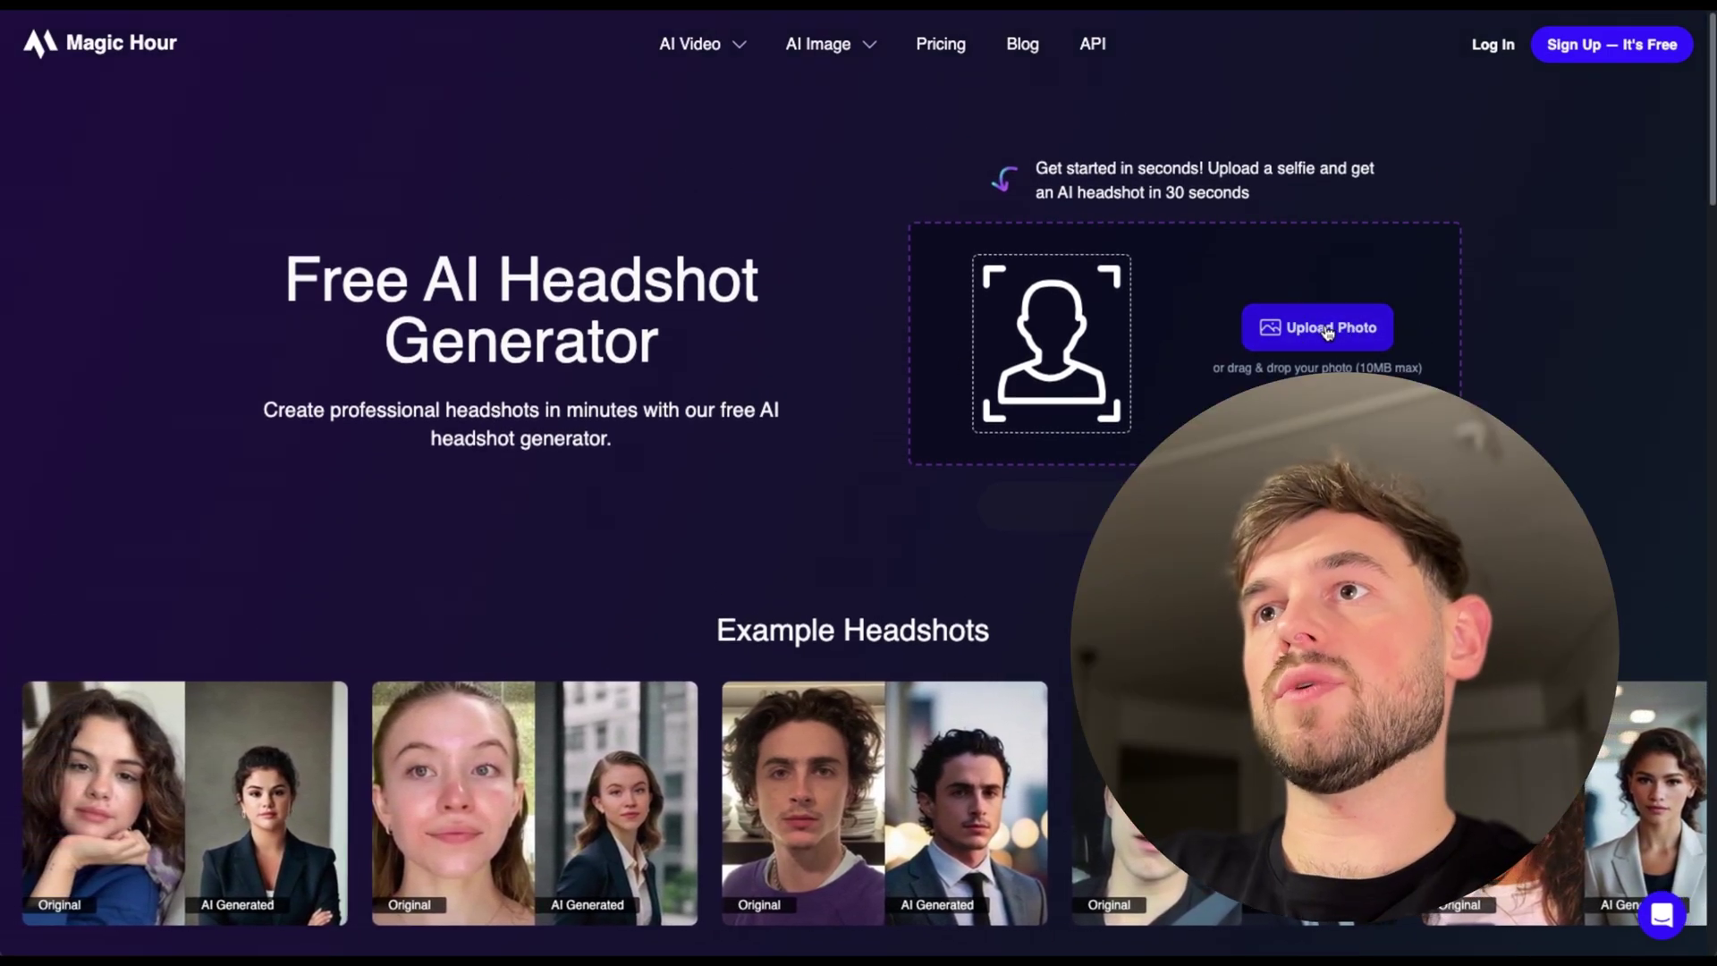
click(1333, 329)
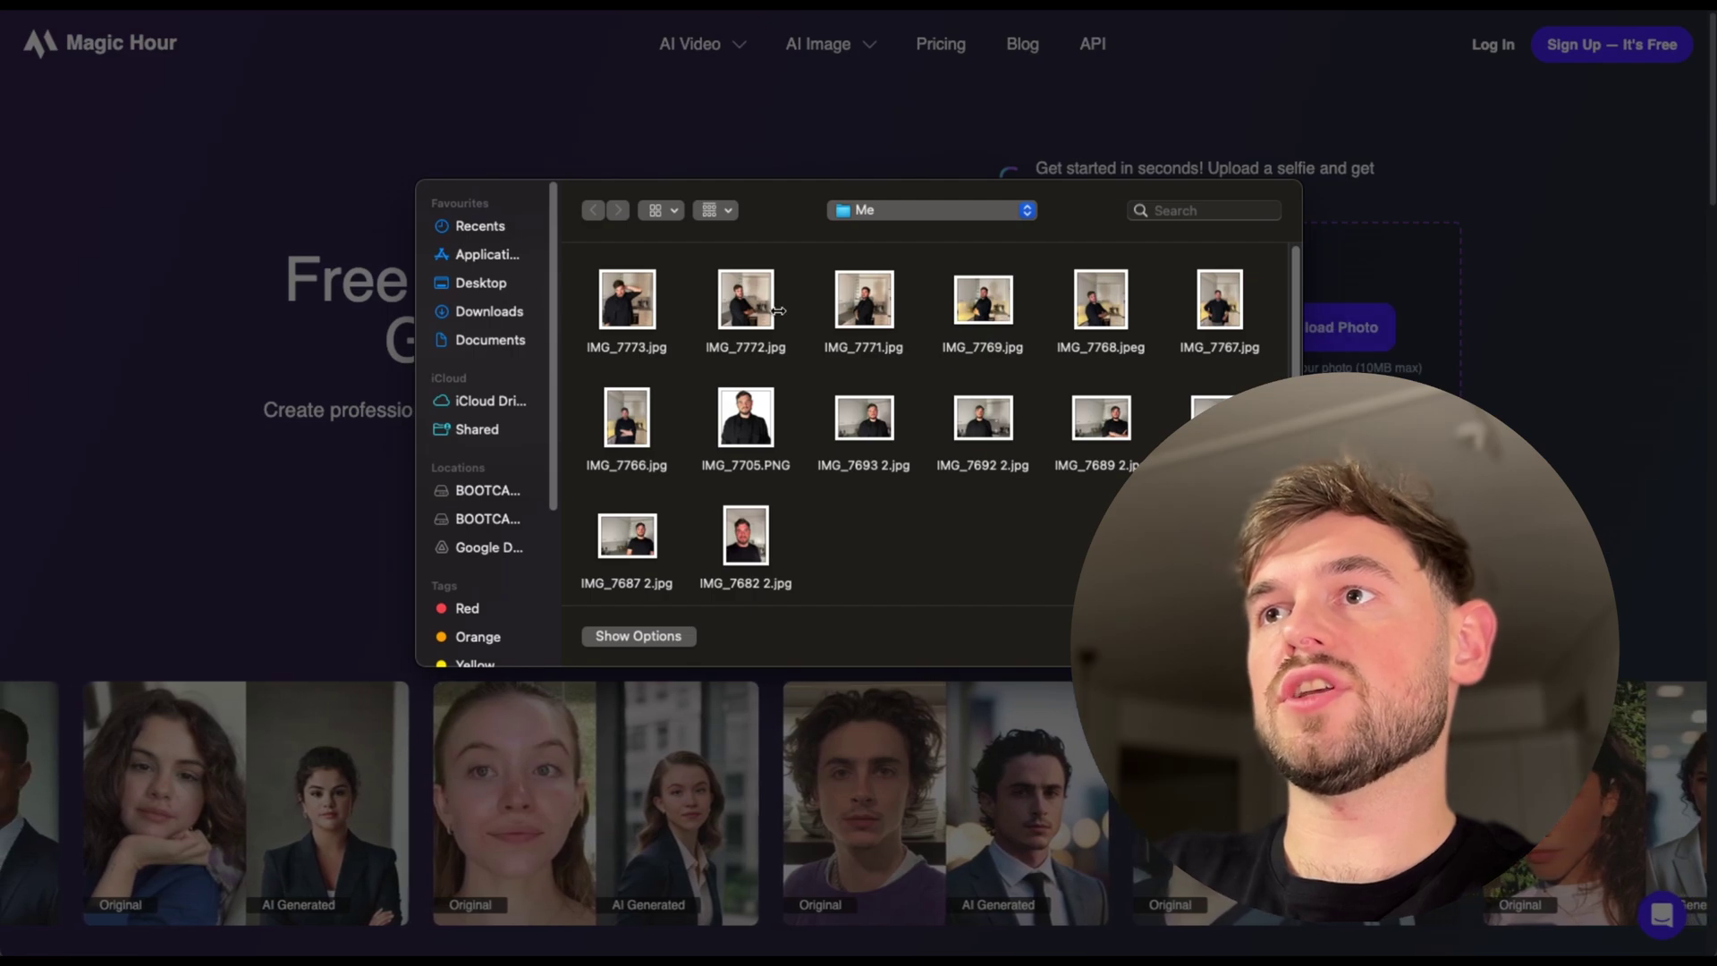
click(745, 298)
key(Return)
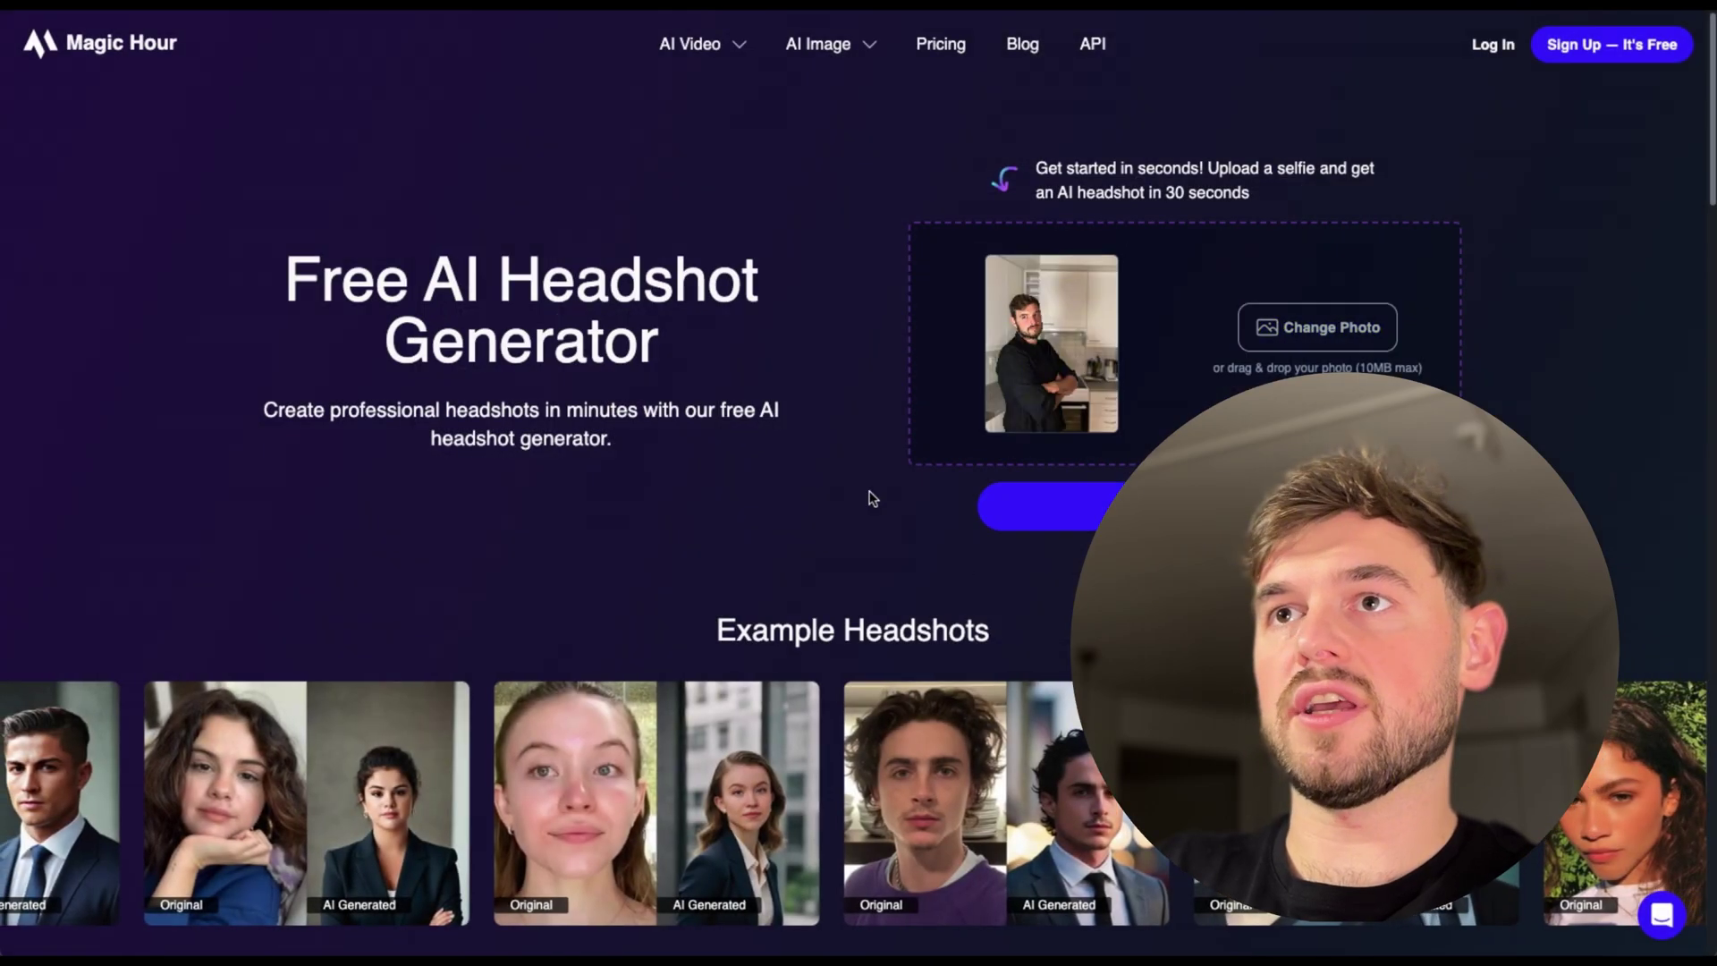
click(1020, 505)
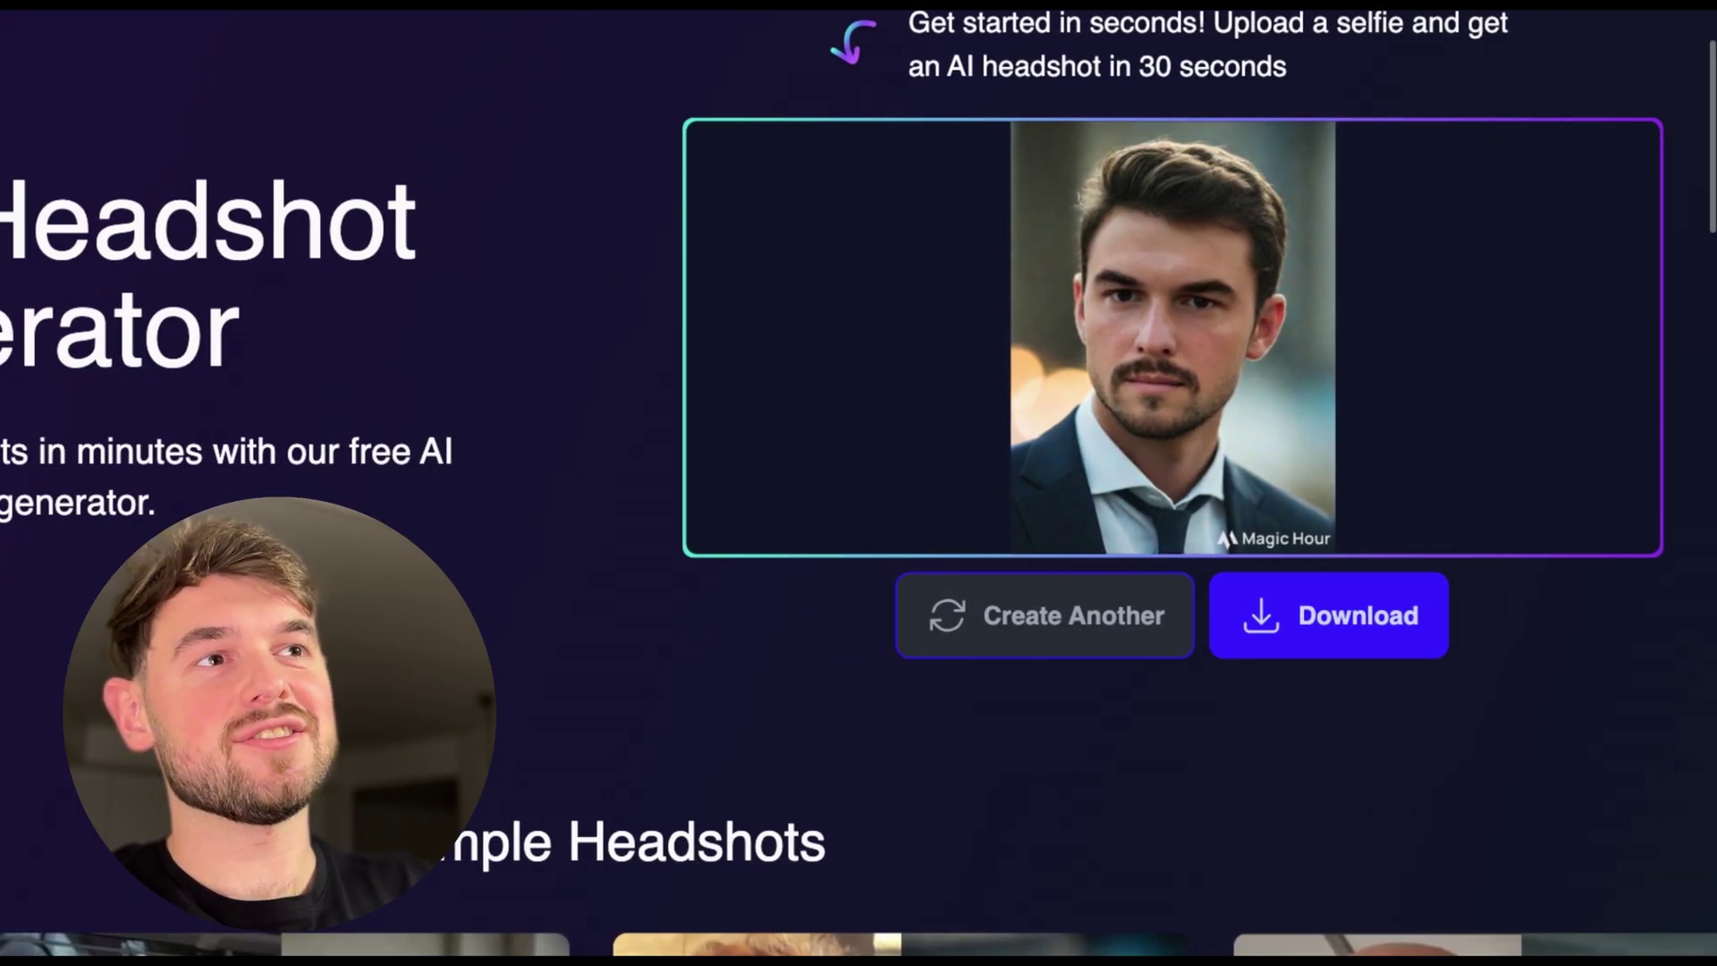
Preview the original photo IMG_7768.jpeg beside the Magic Hour result and compare the face up close with the generated headshot.
key(super+Tab)
mouse_move(876, 479)
mouse_down()
mouse_move(1571, 346)
mouse_move(728, 459)
mouse_move(868, 472)
mouse_up()
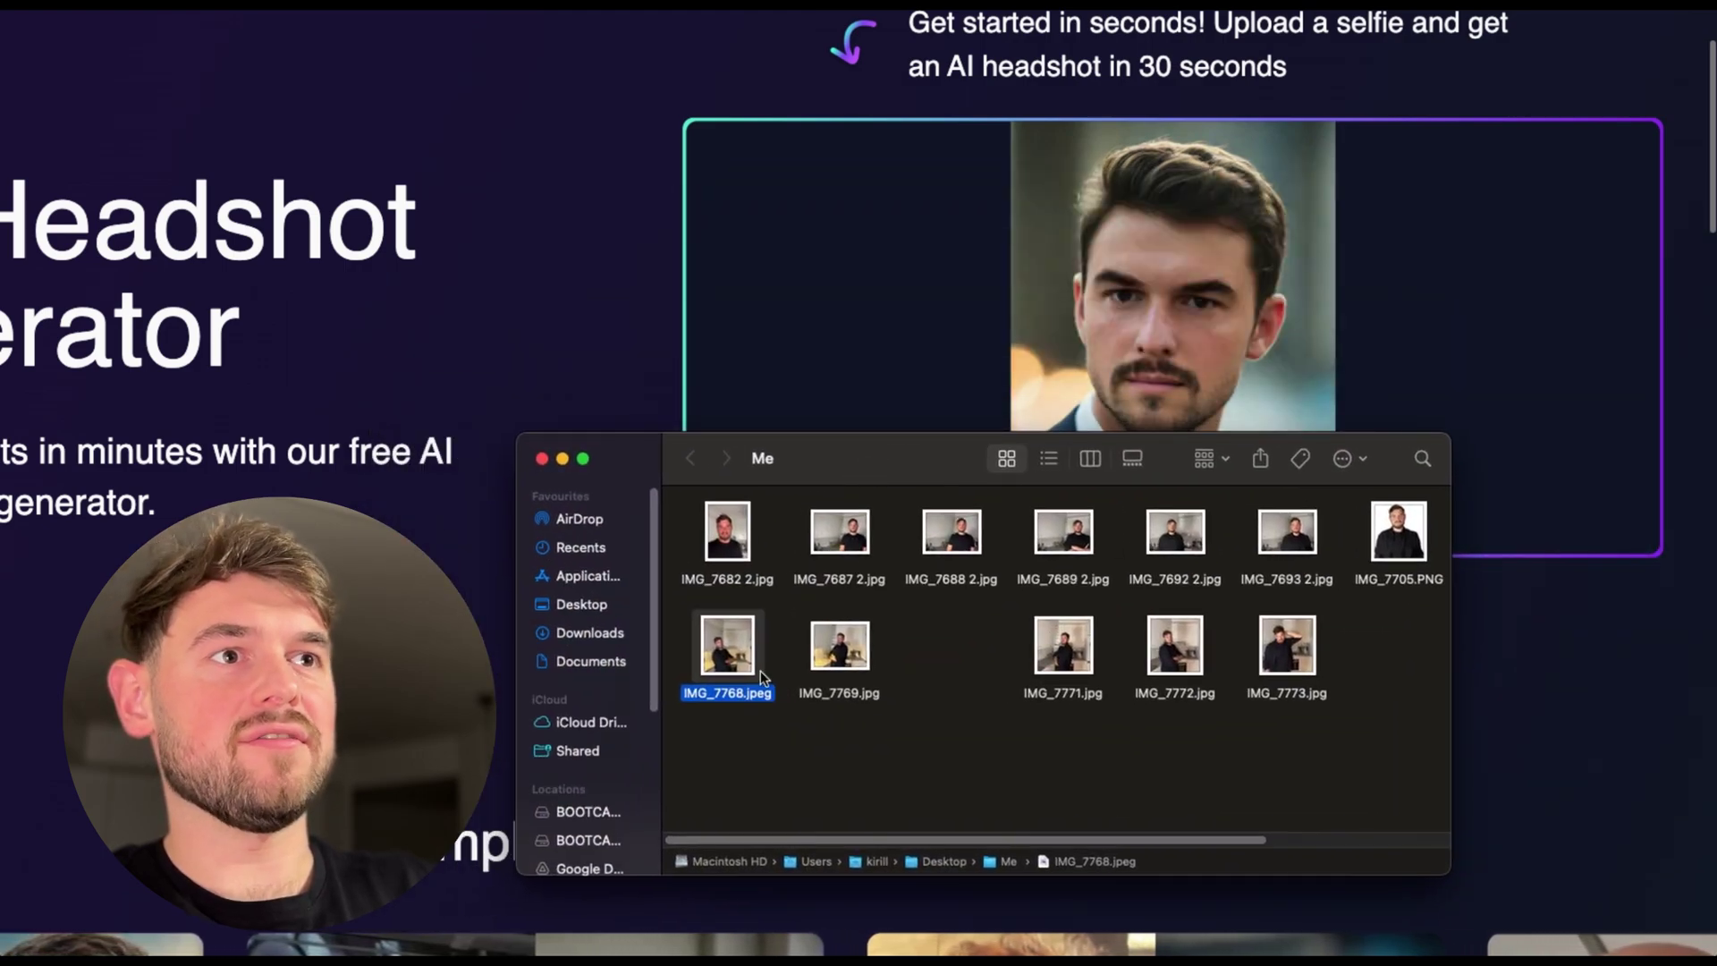
drag(721, 656, 732, 644)
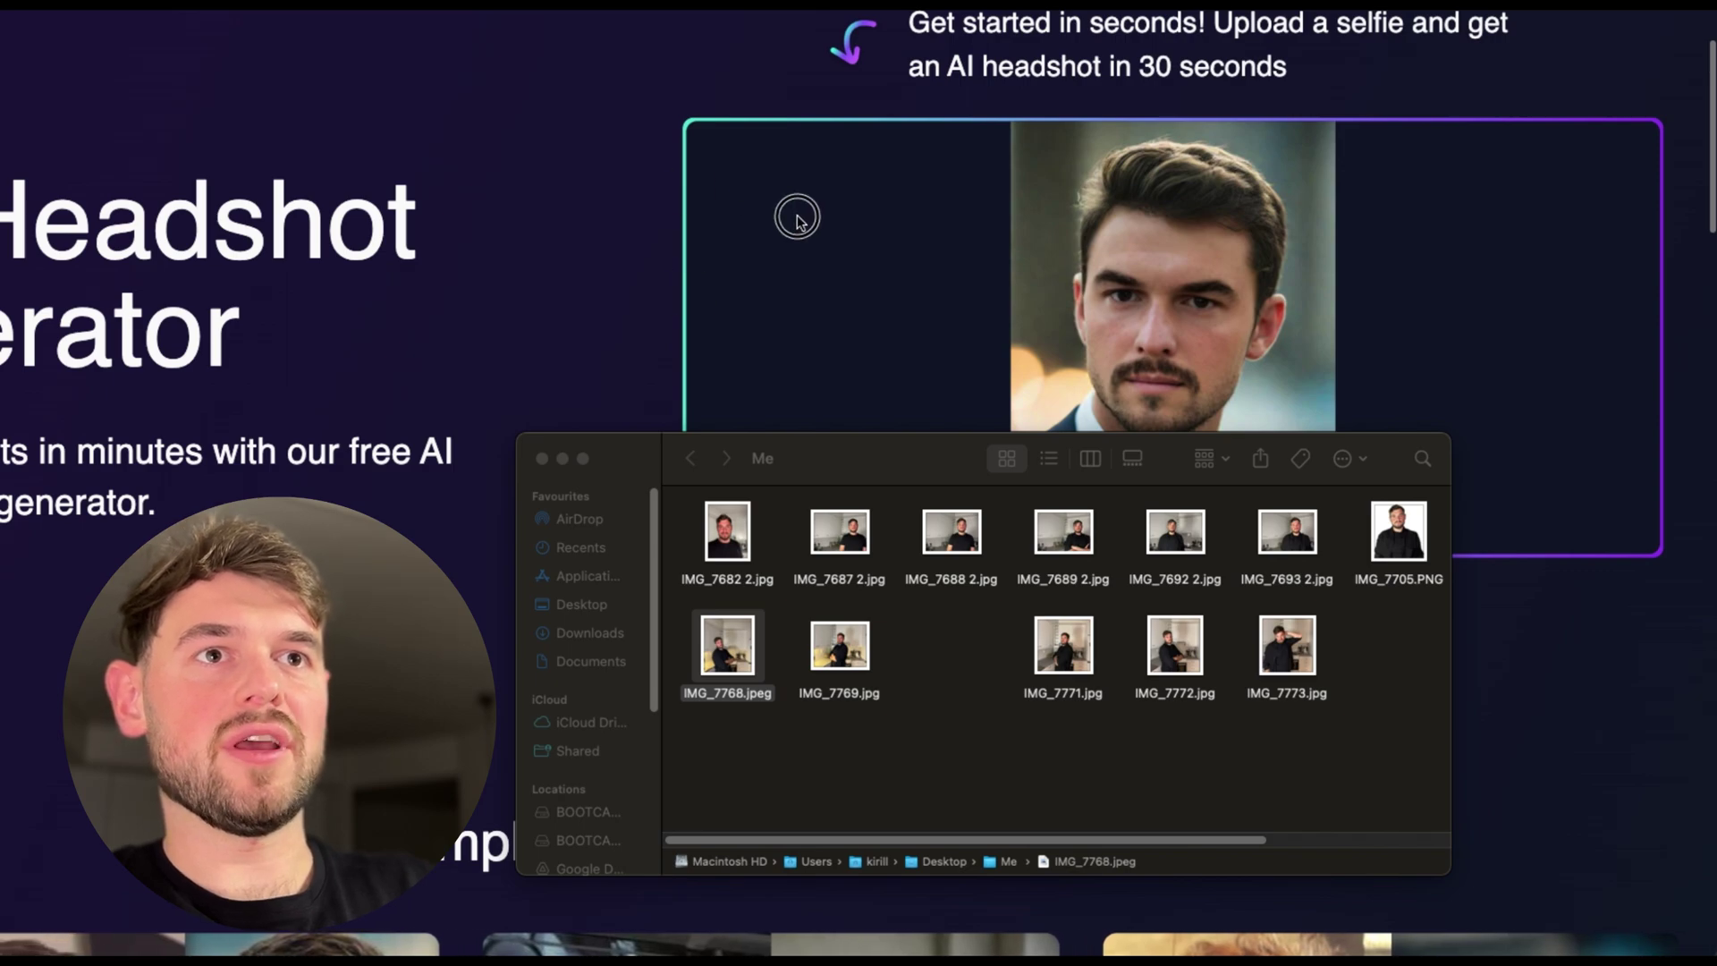
key(space)
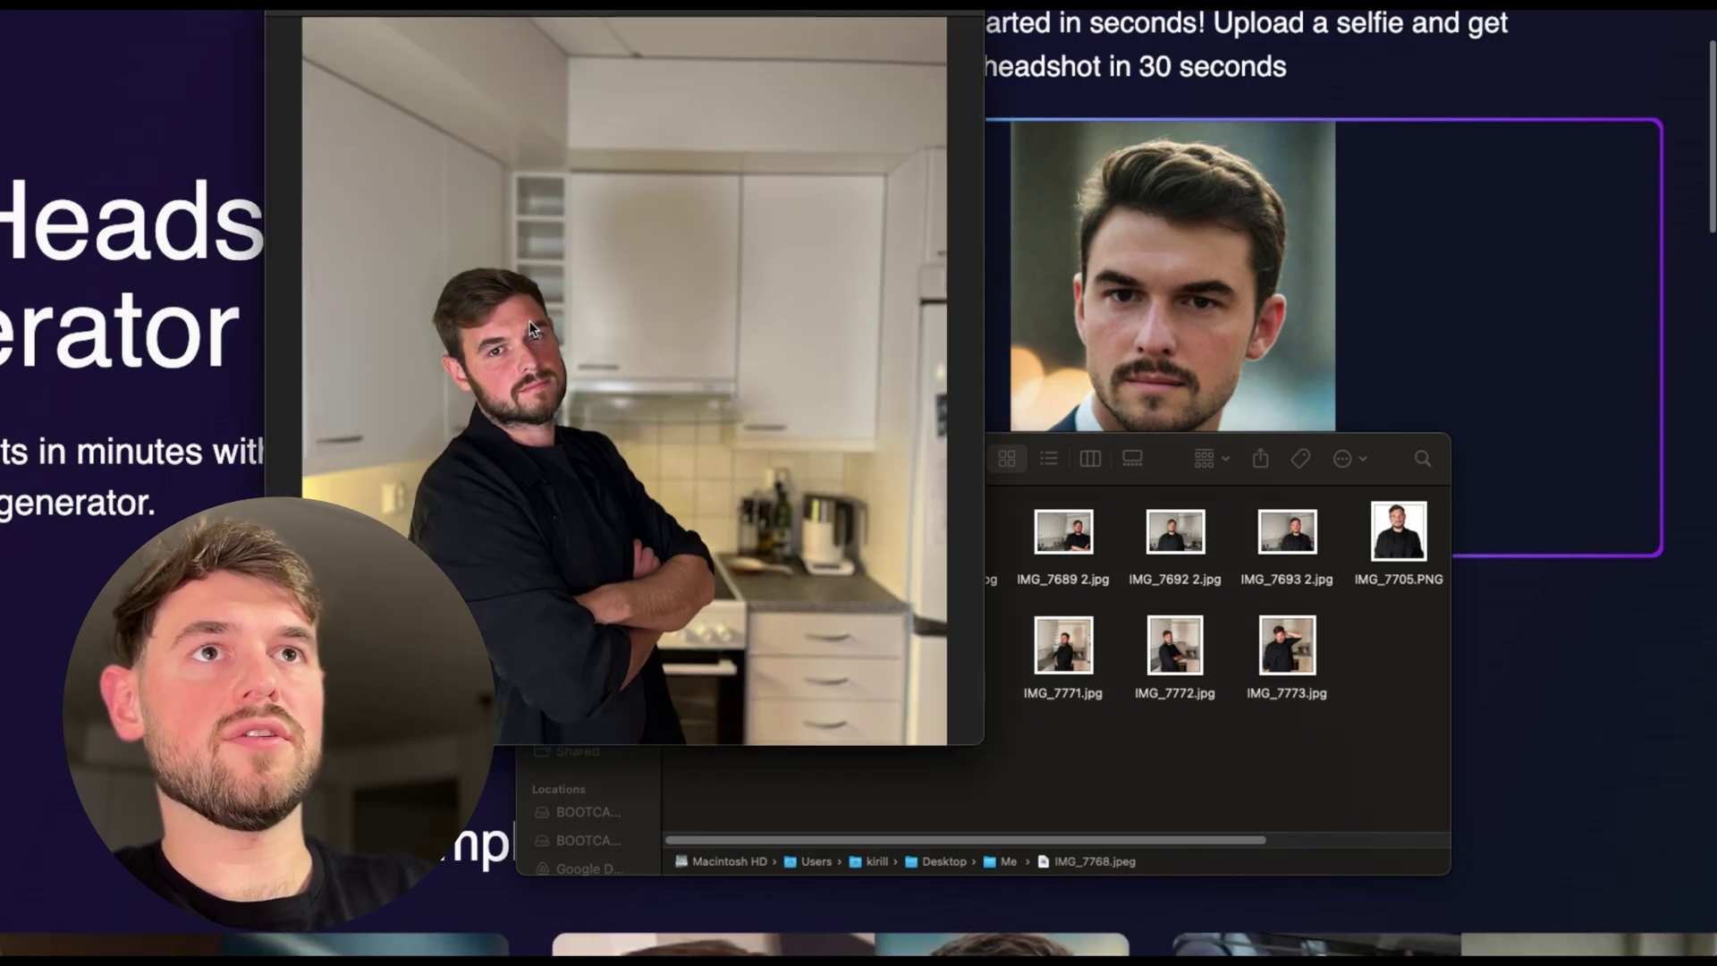
scroll(530, 322, up, 3)
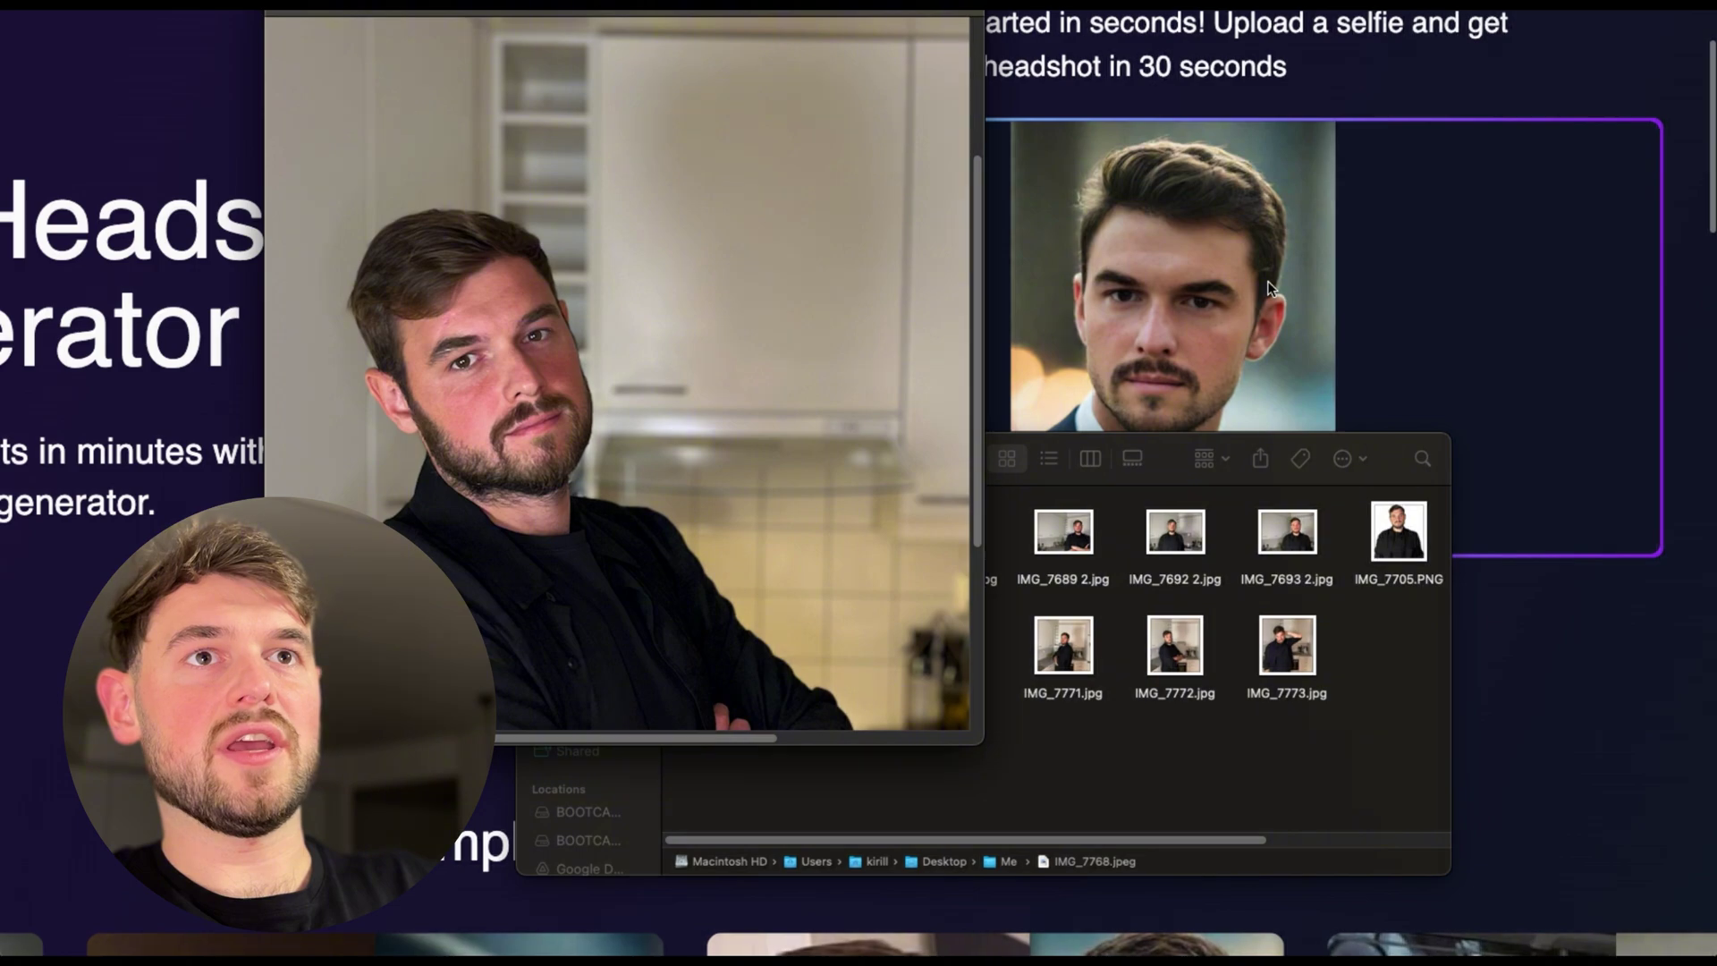
double_click(1388, 459)
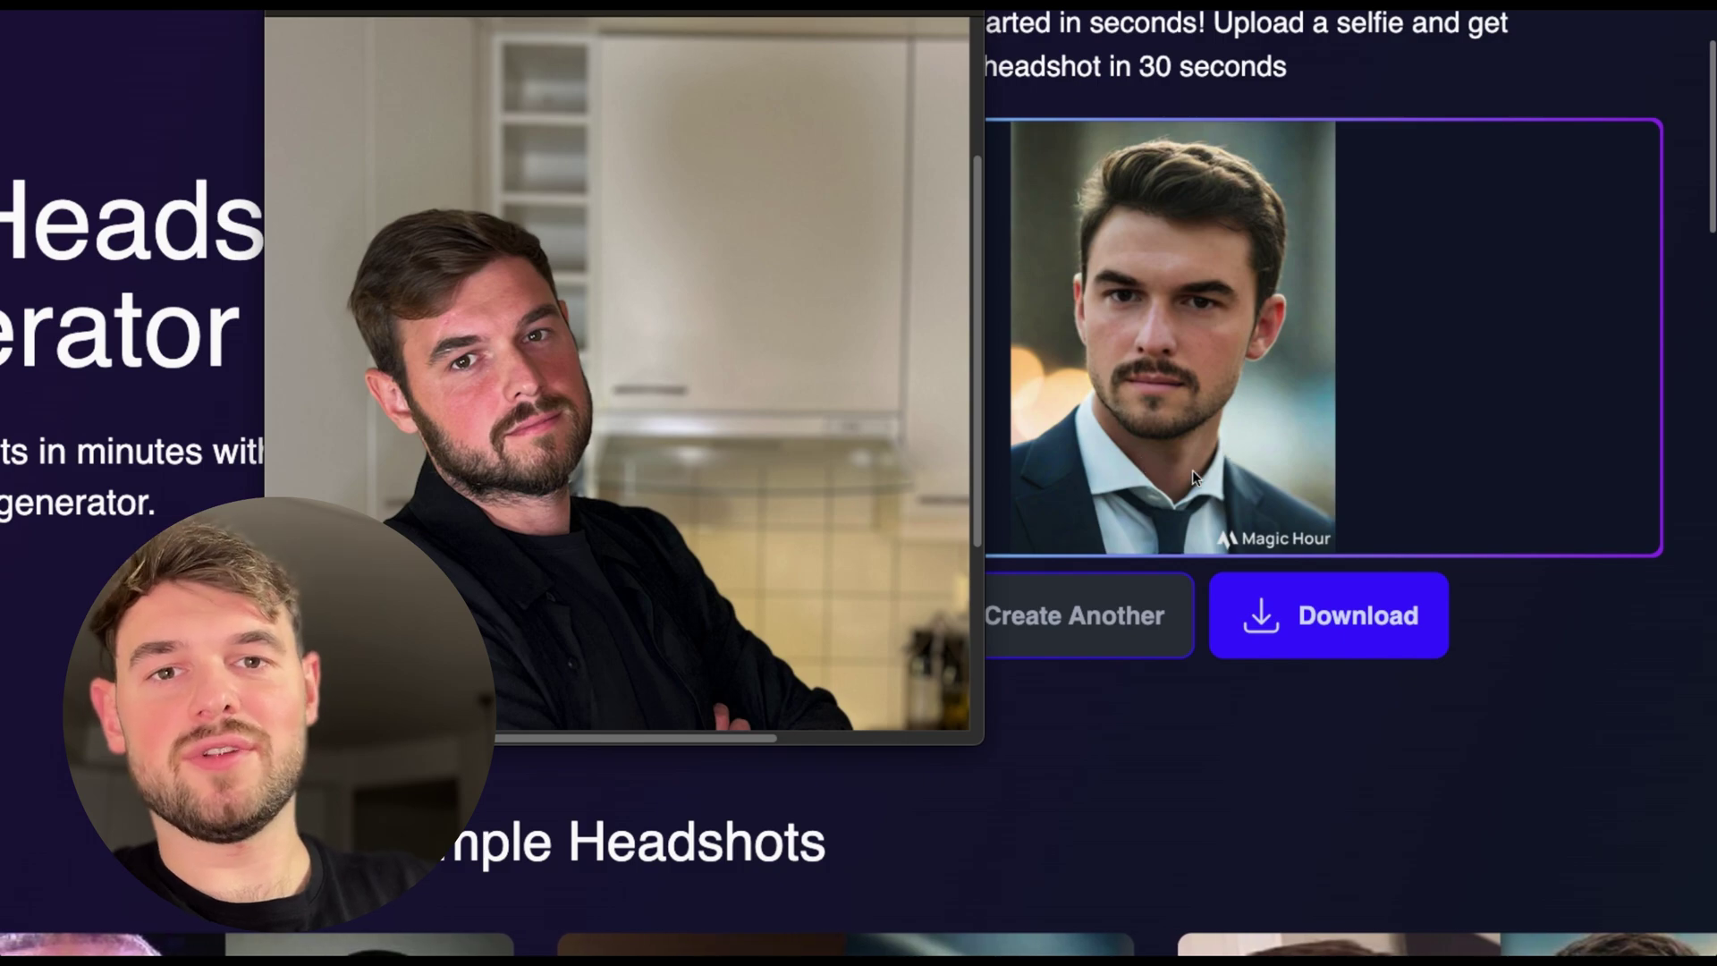
scroll(1193, 470, down, 2)
scroll(1193, 474, down, 1)
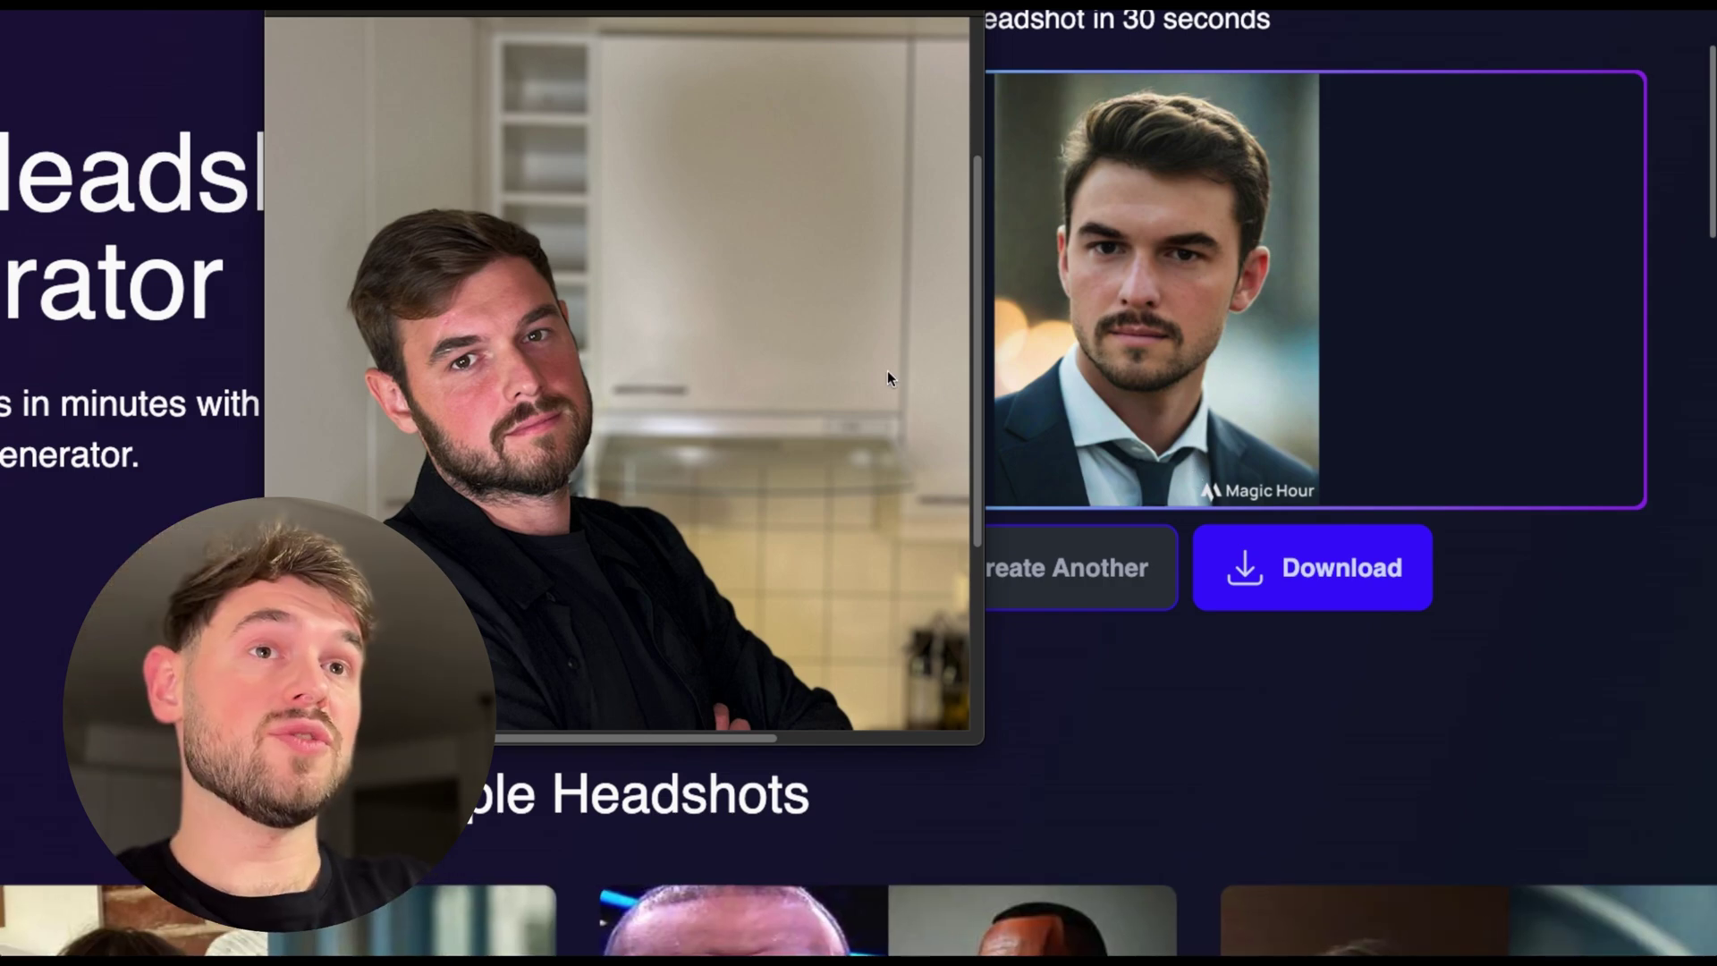
scroll(719, 372, up, 3)
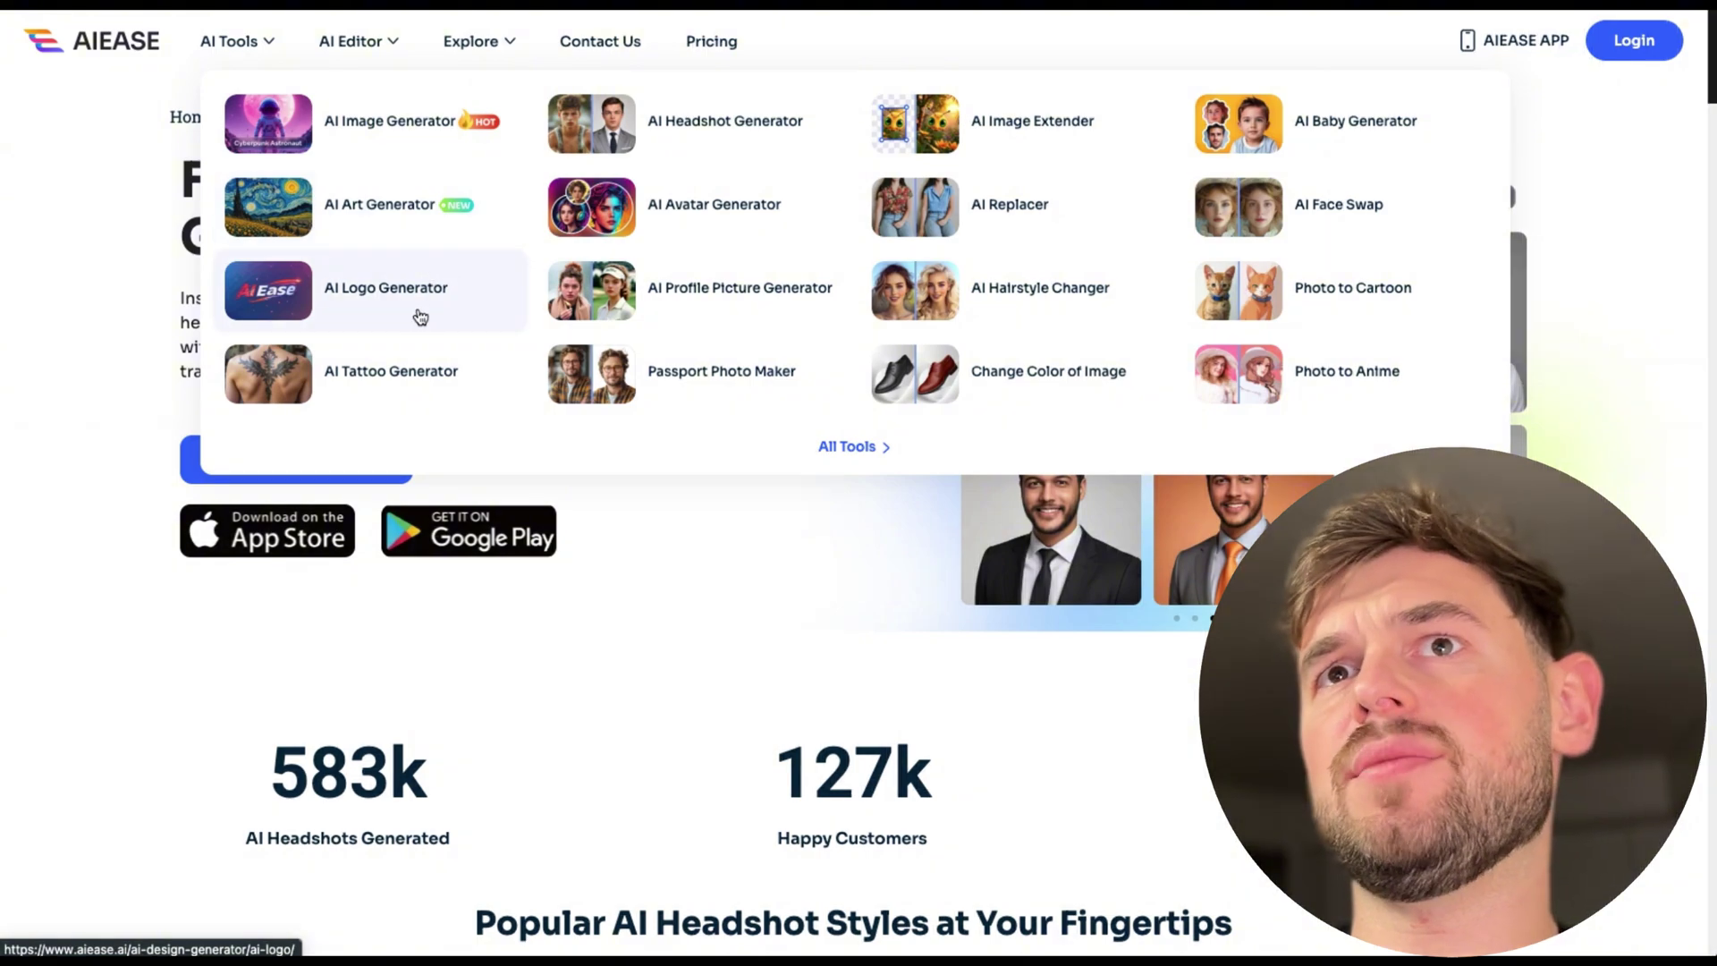
Open AIEASE's free AI headshot generator from its product page.
click(631, 146)
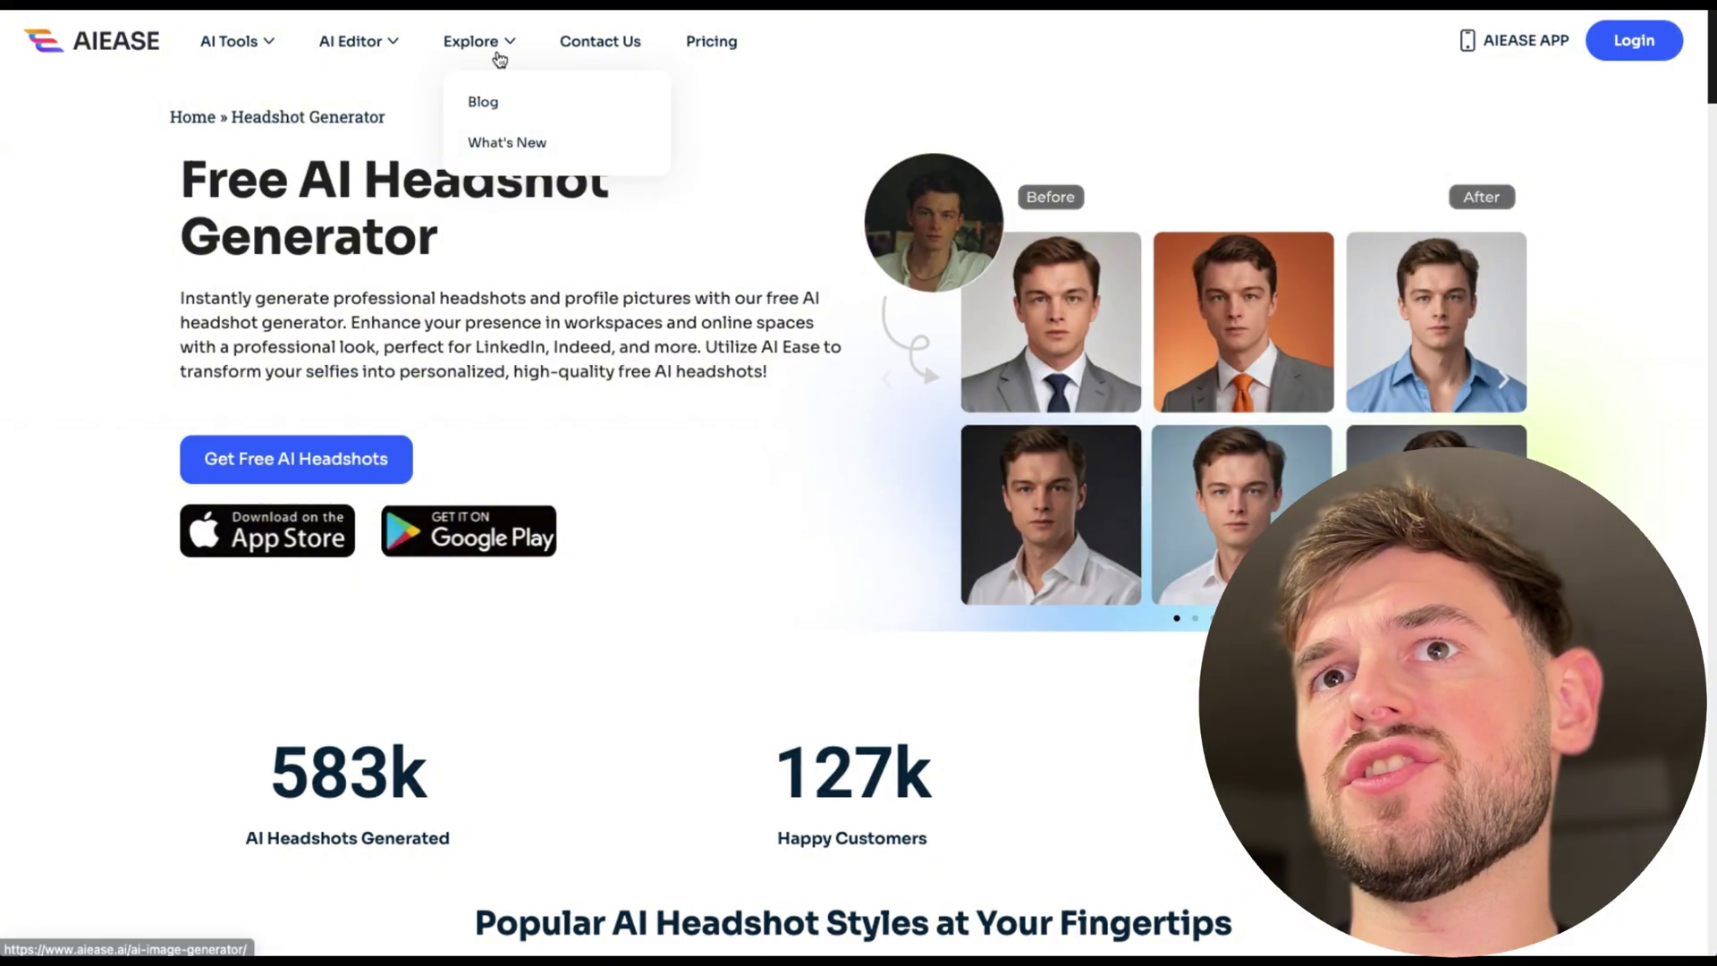
scroll(796, 429, down, 1)
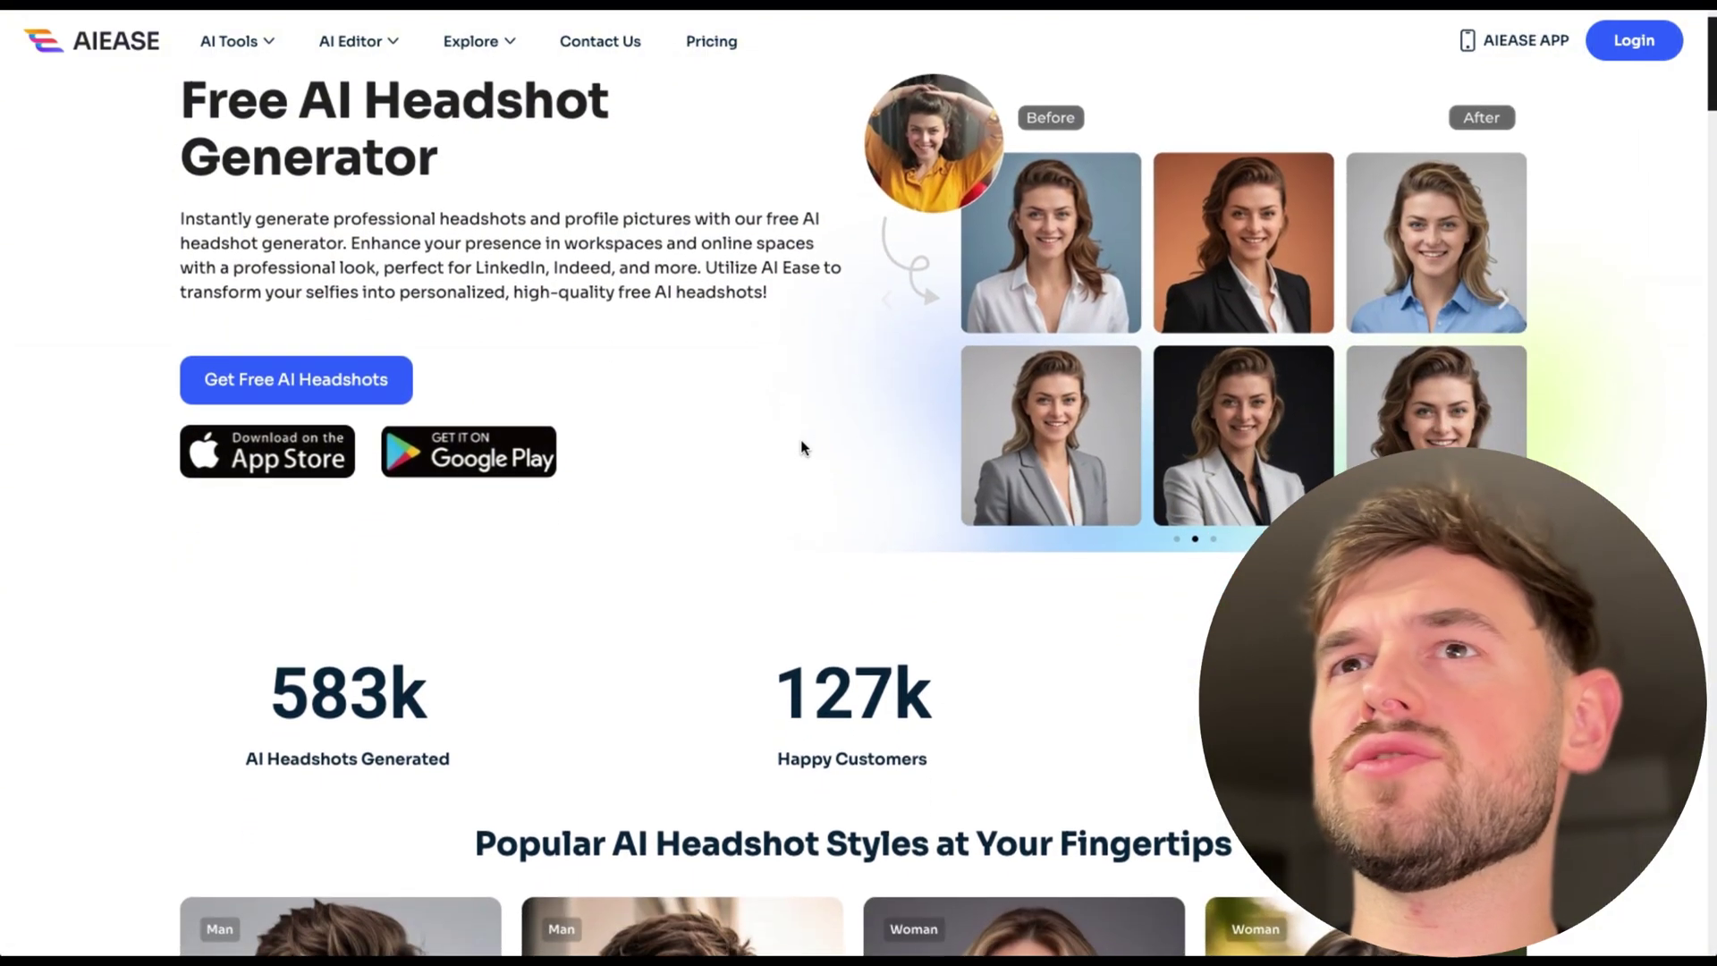
scroll(801, 448, up, 1)
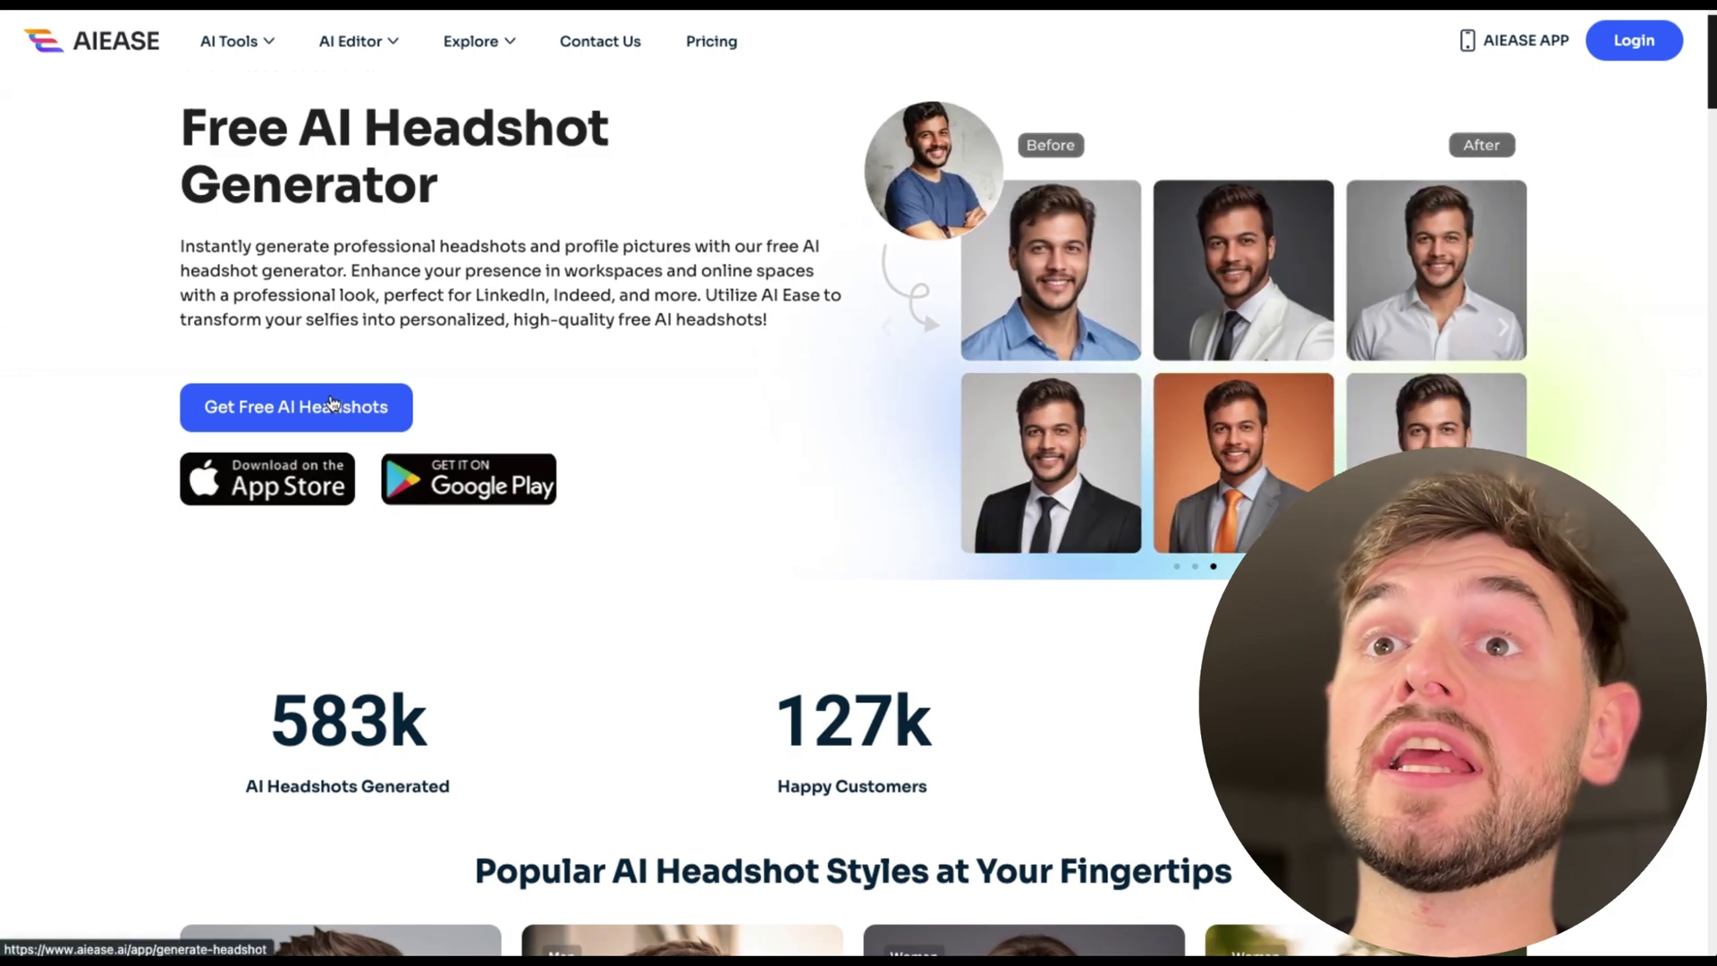
click(329, 407)
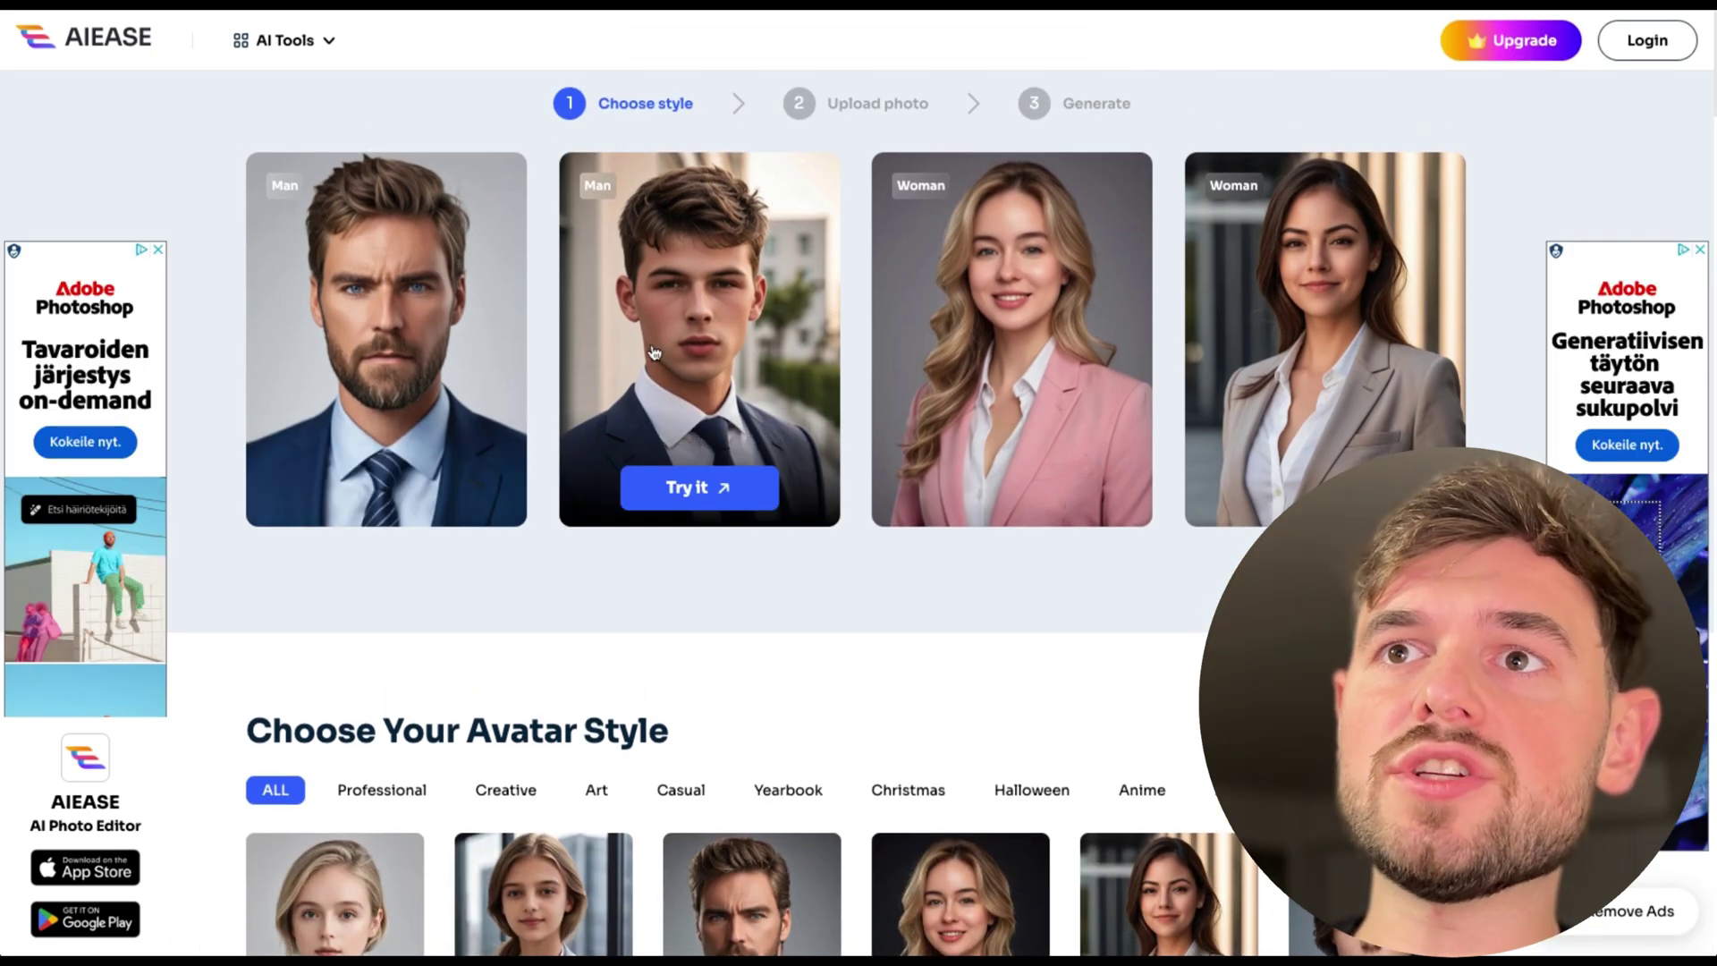
Filter the avatar styles to Casual, choose the man in a light shirt before a city skyline, and generate a 1:1 headshot.
scroll(601, 490, down, 4)
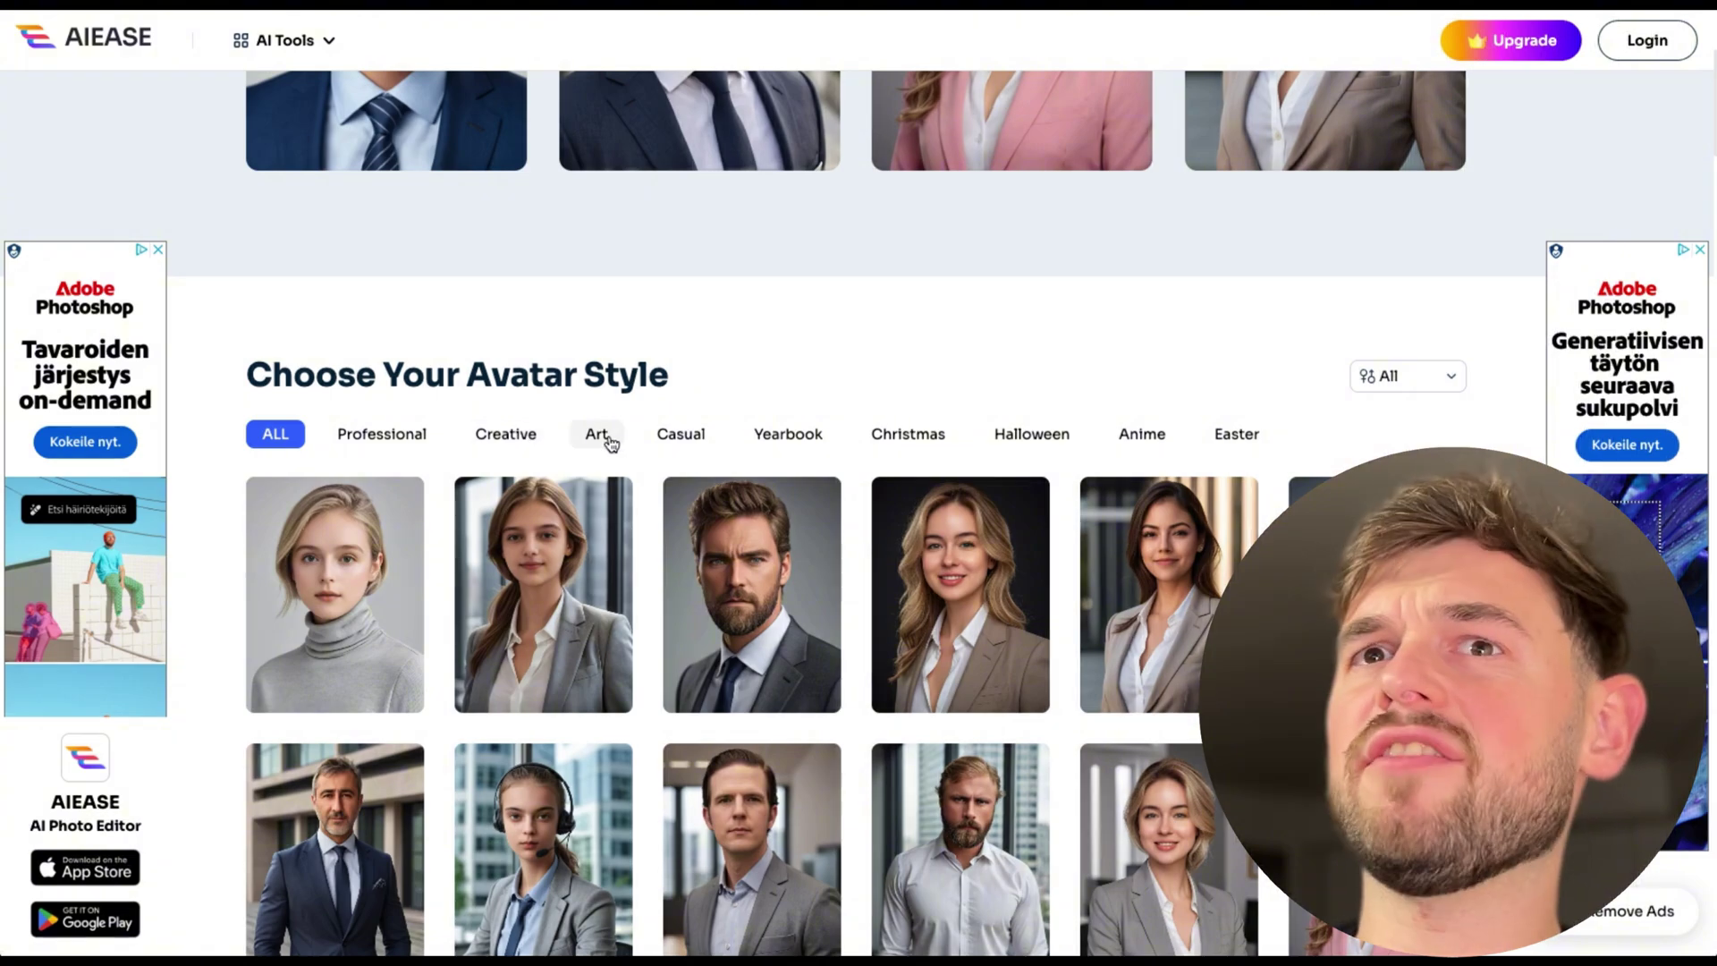
scroll(686, 438, down, 1)
click(688, 362)
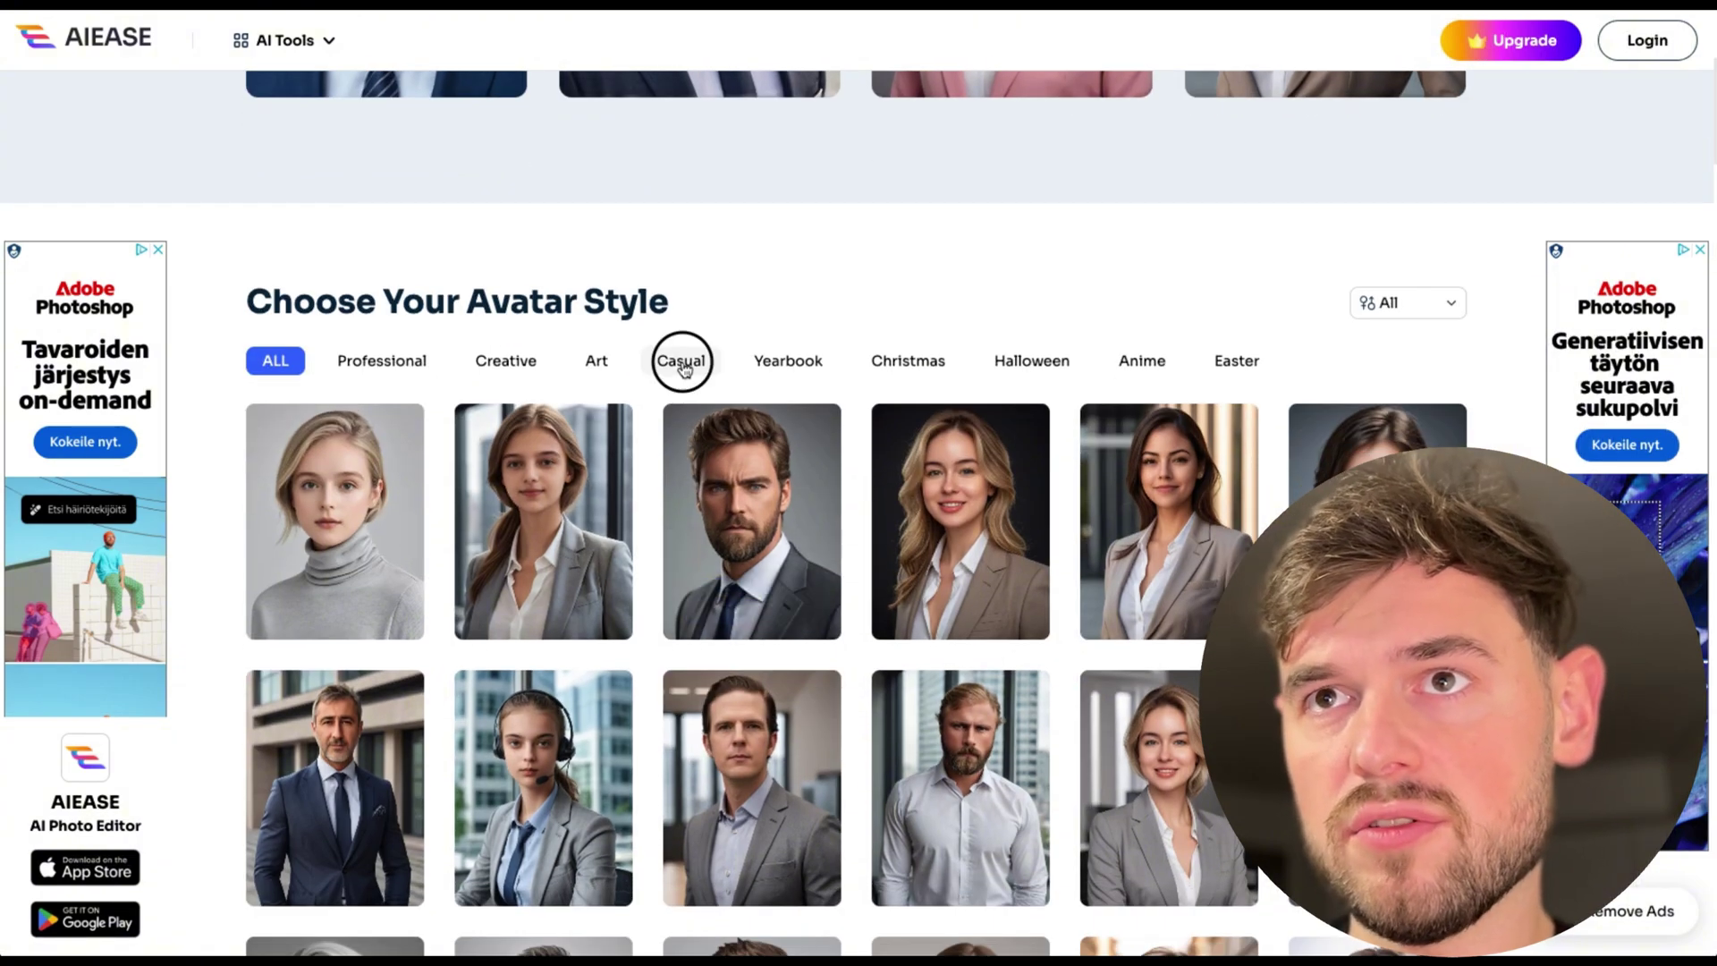
mouse_move(769, 514)
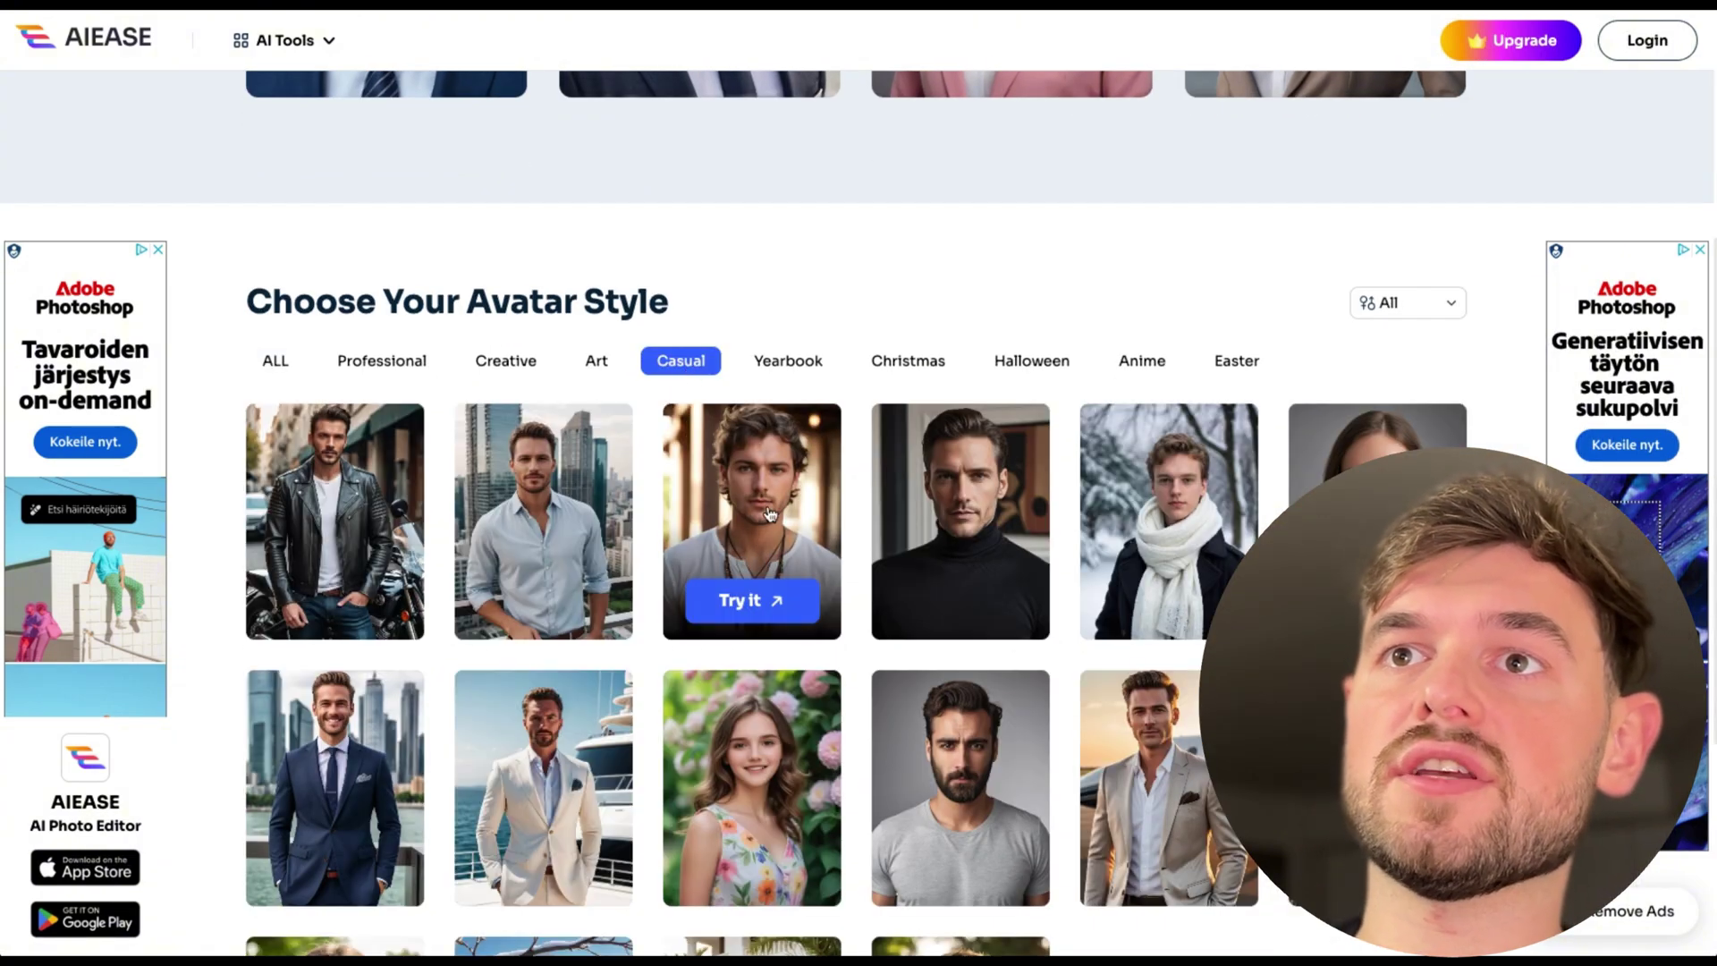
scroll(770, 514, down, 1)
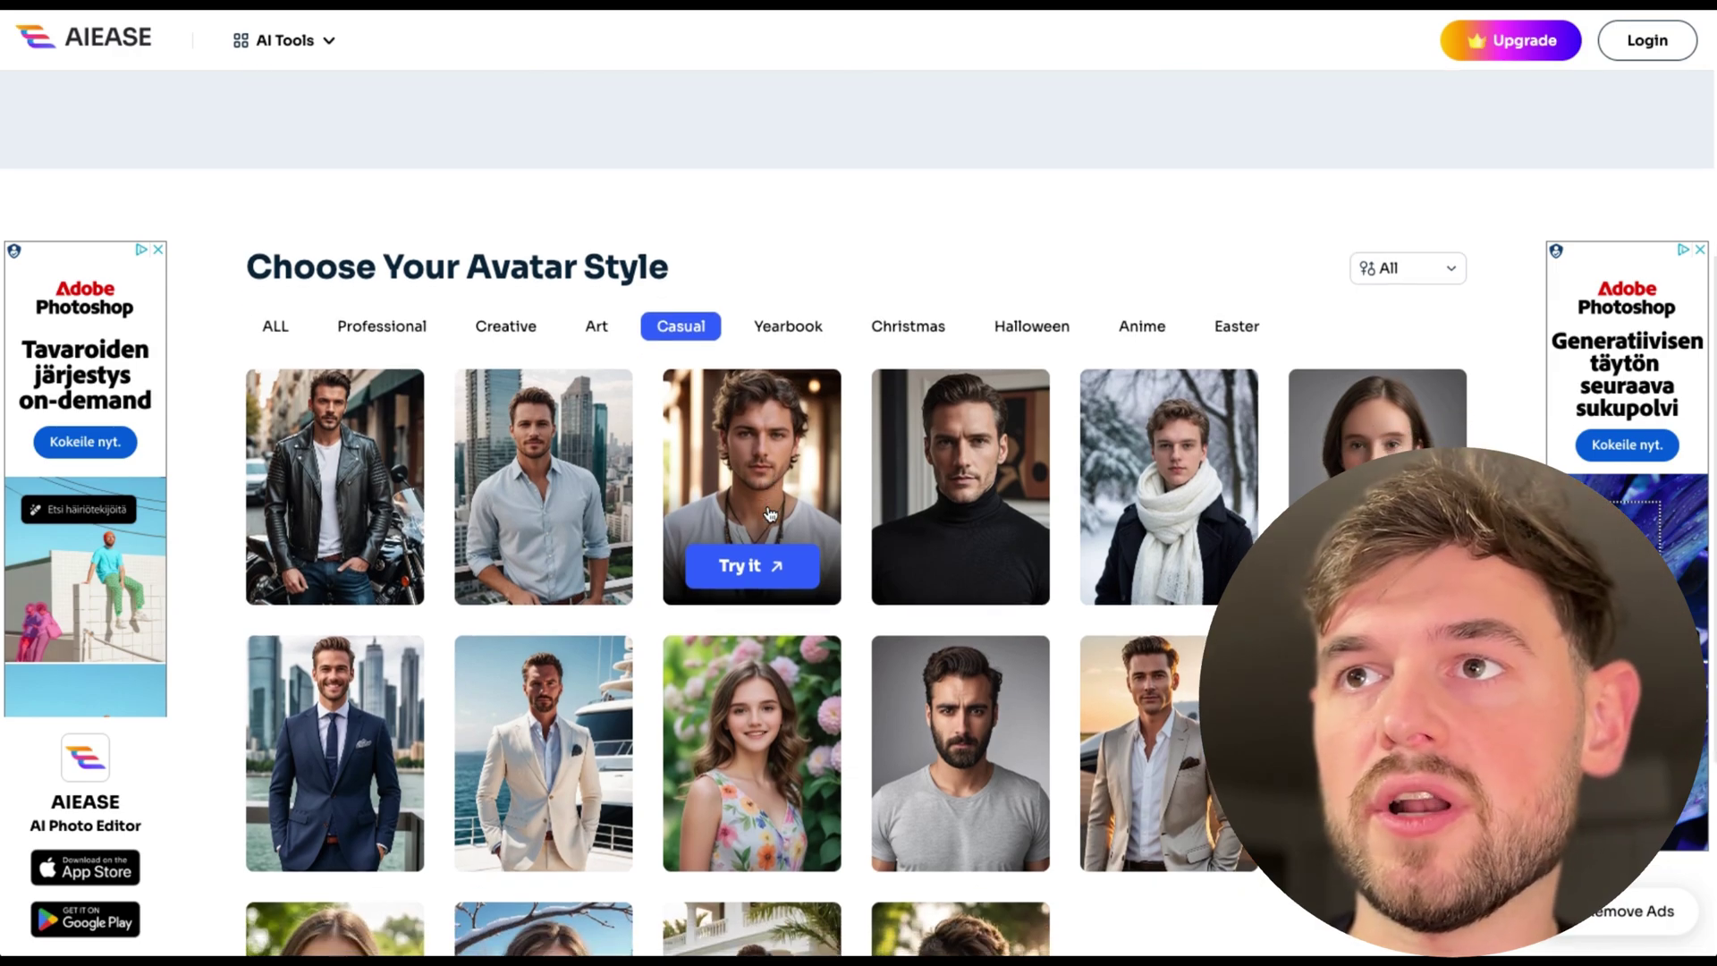
scroll(755, 536, down, 2)
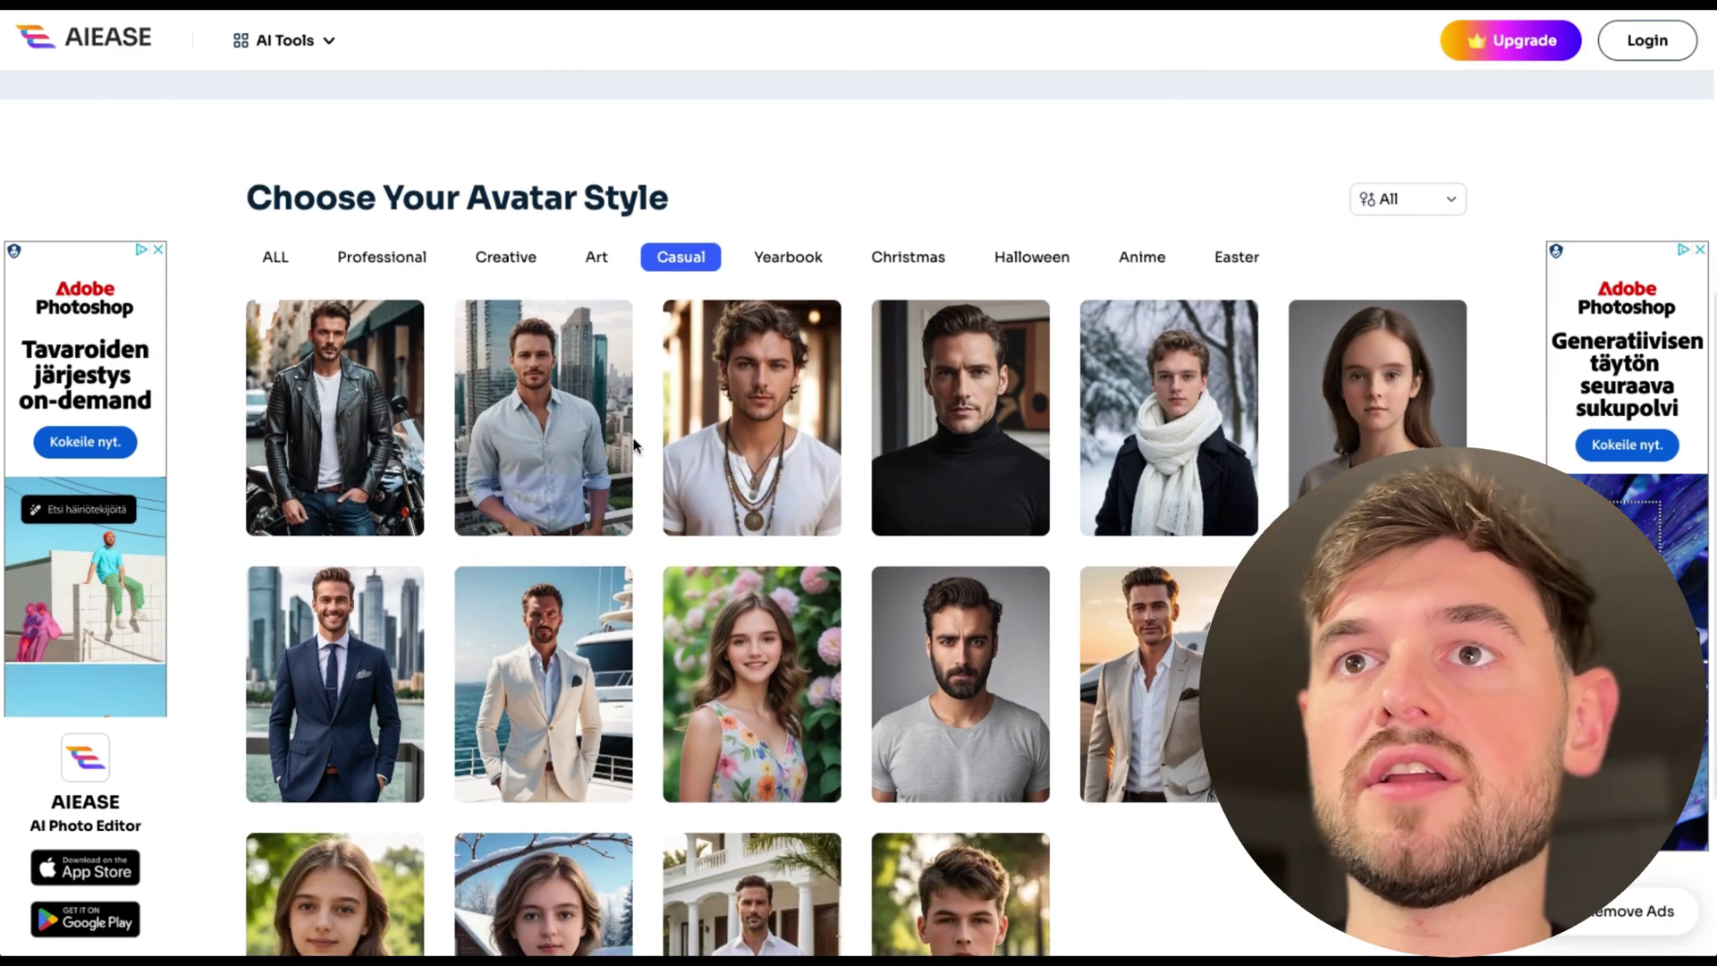
click(545, 497)
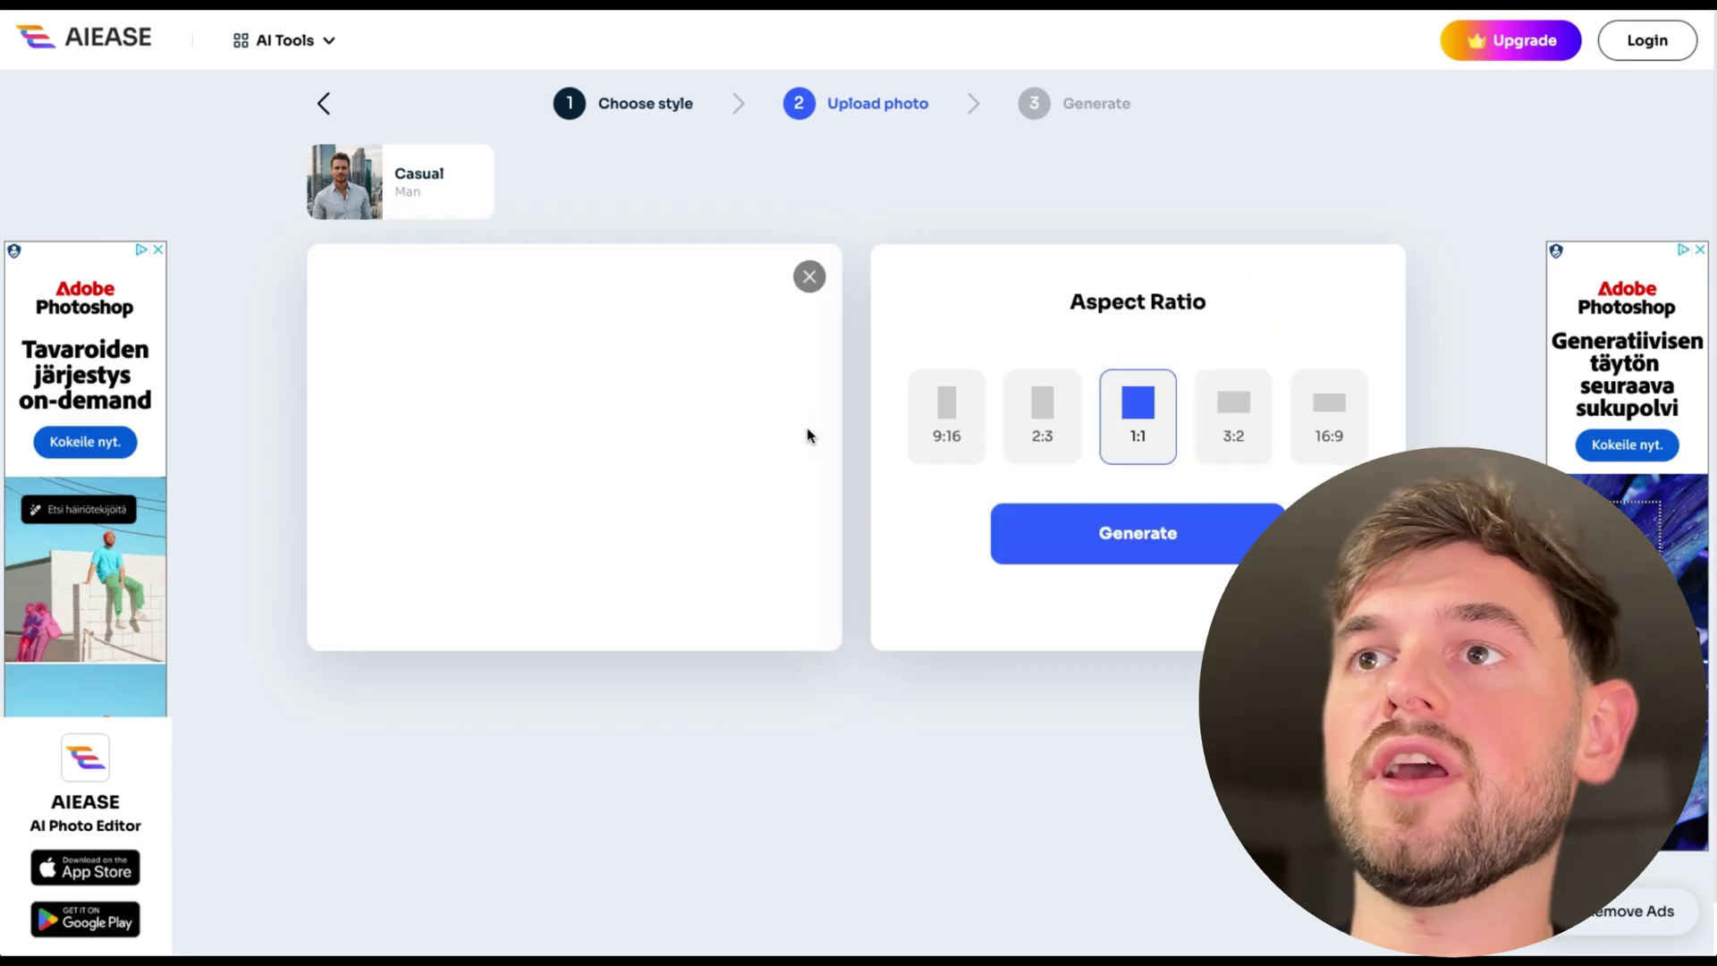
click(1154, 535)
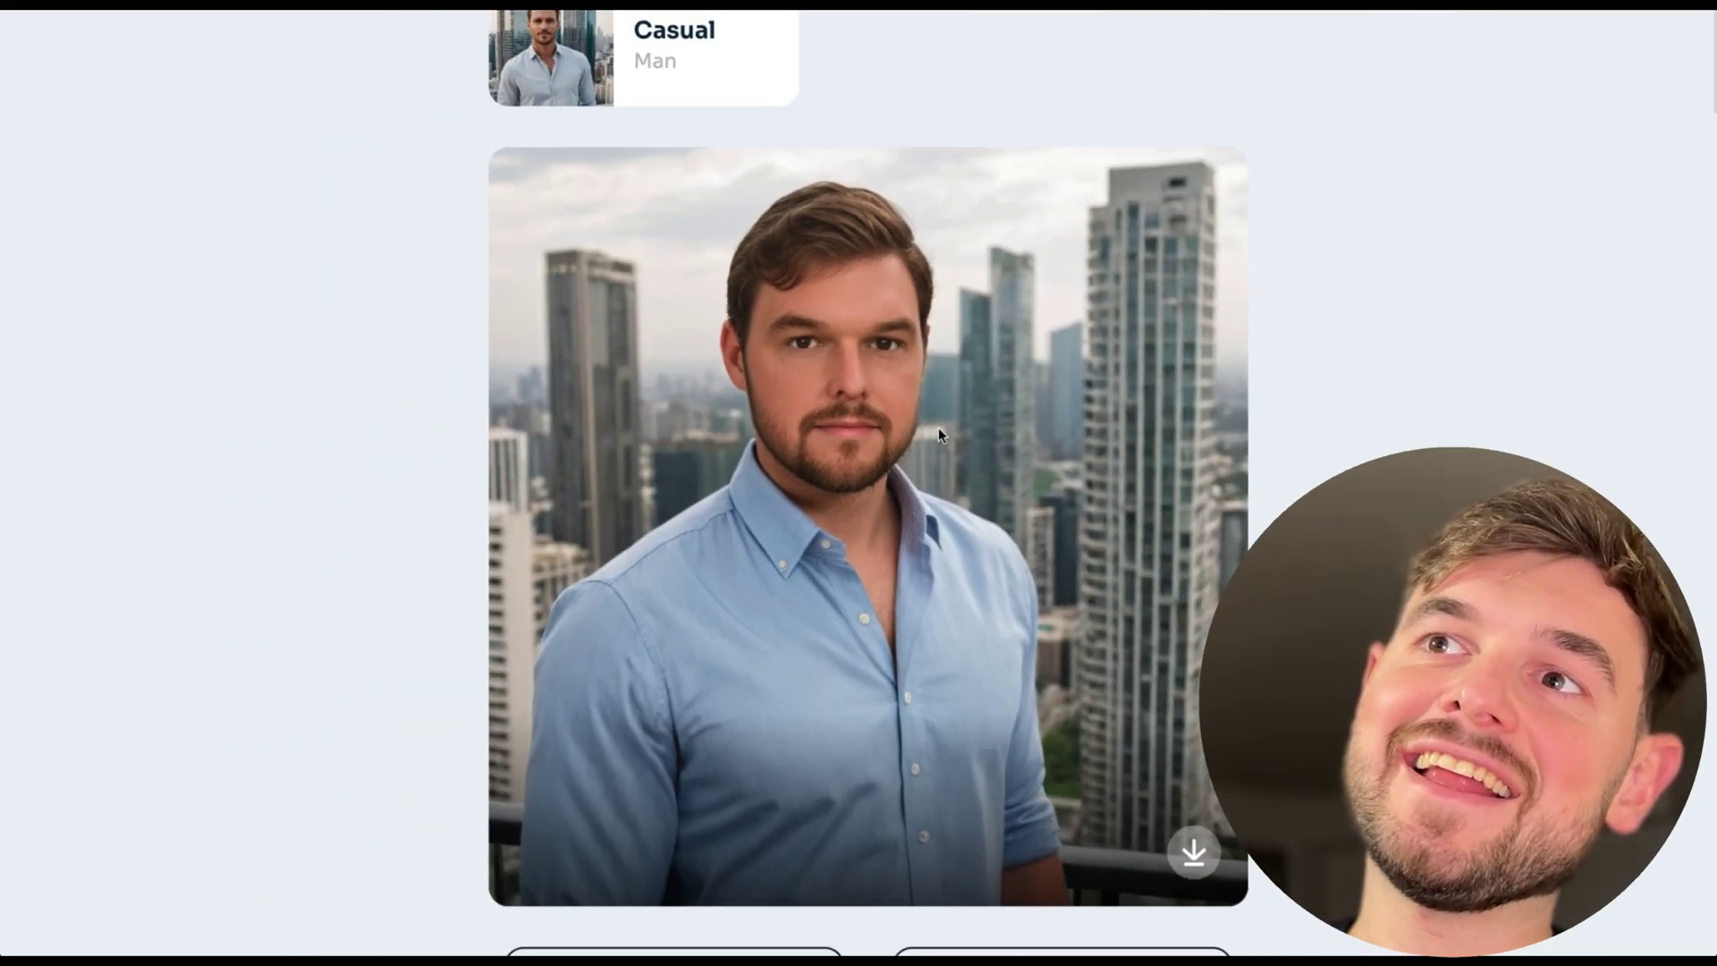
Examine the generated skyline headshot, checking the face, hair, shirt and background.
scroll(823, 281, down, 1)
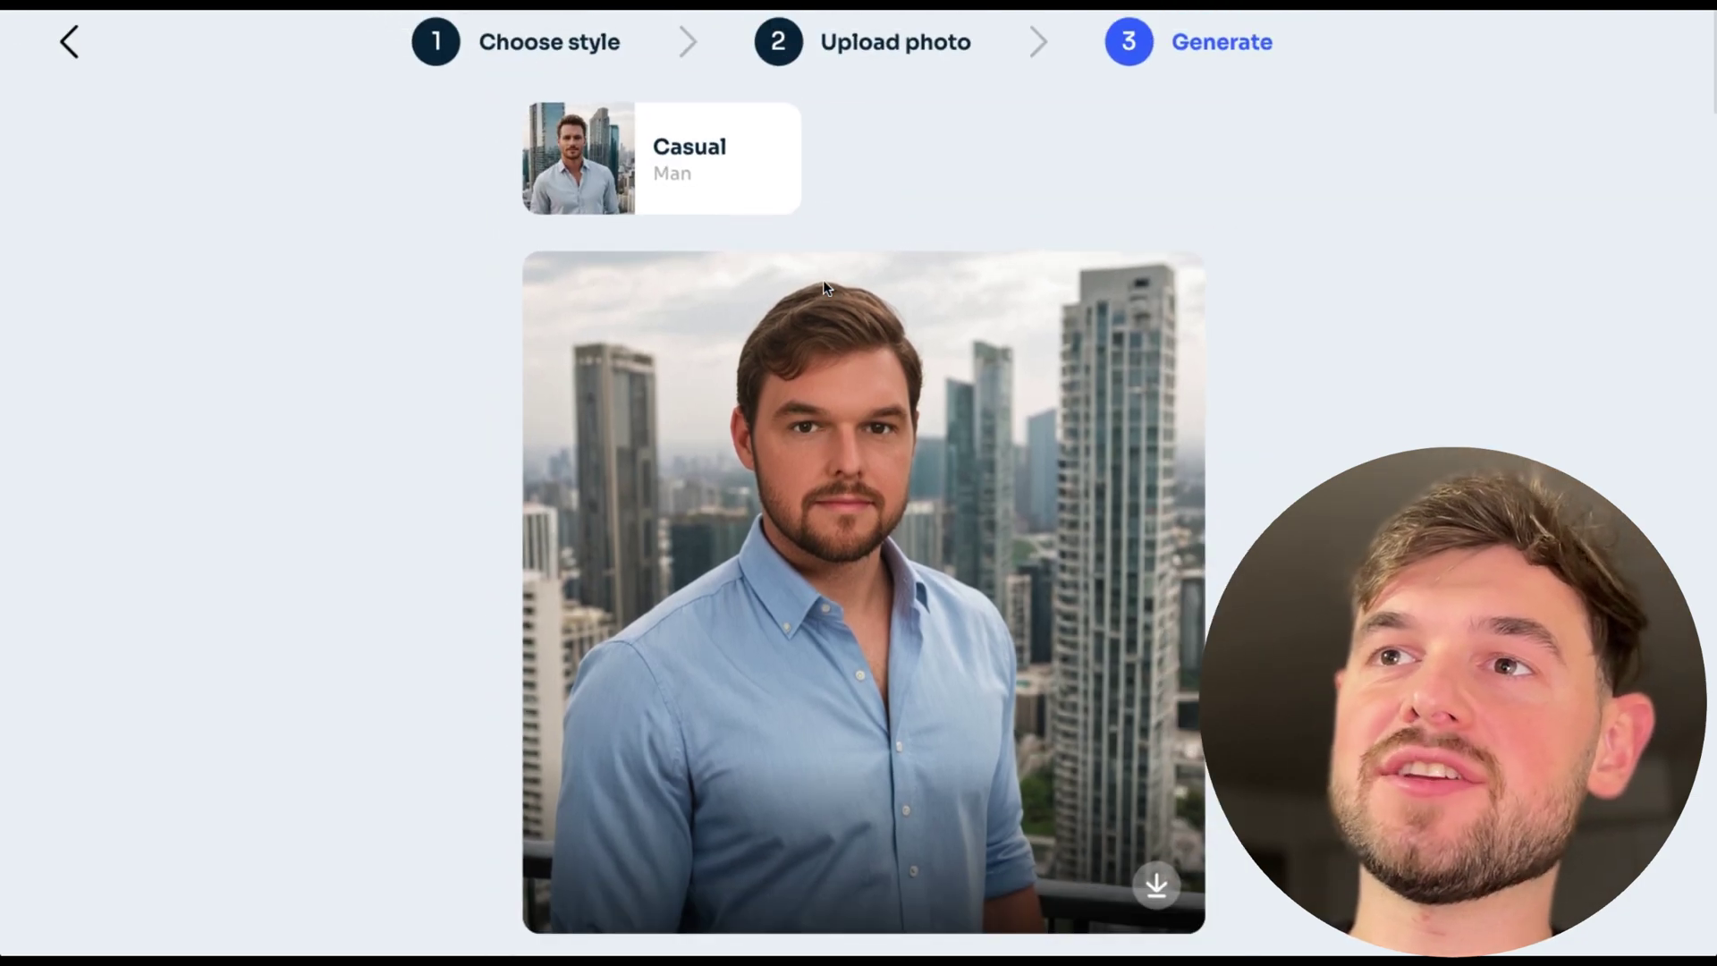
scroll(895, 392, down, 2)
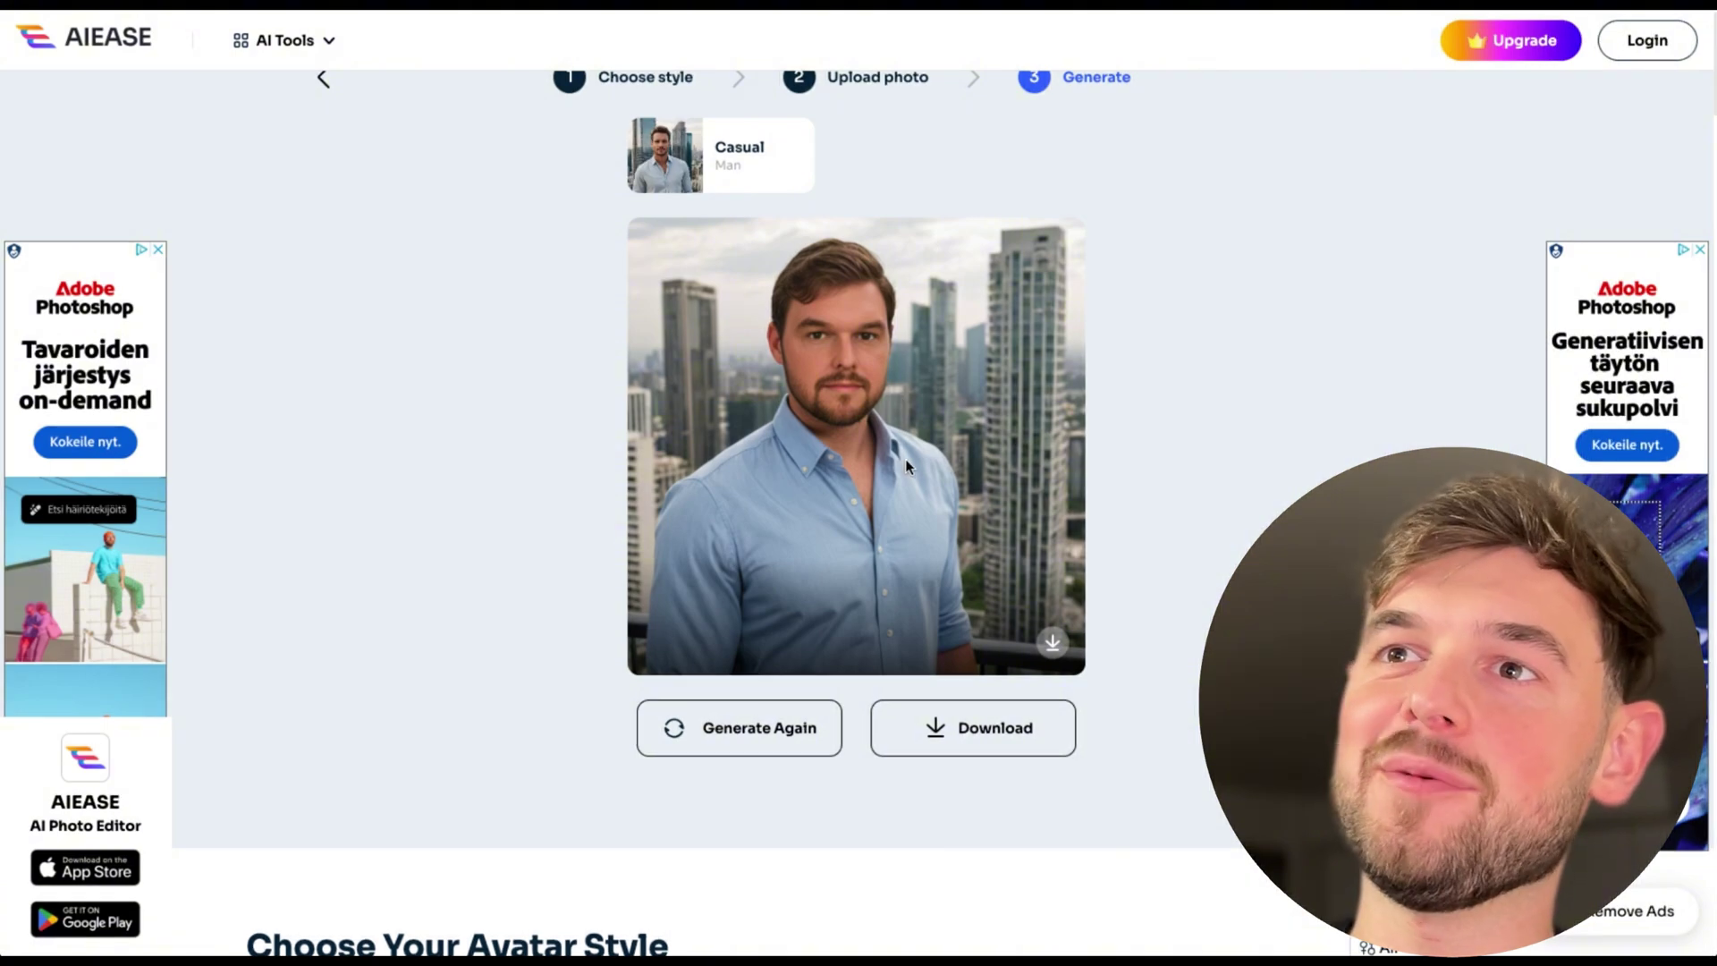
scroll(905, 464, up, 1)
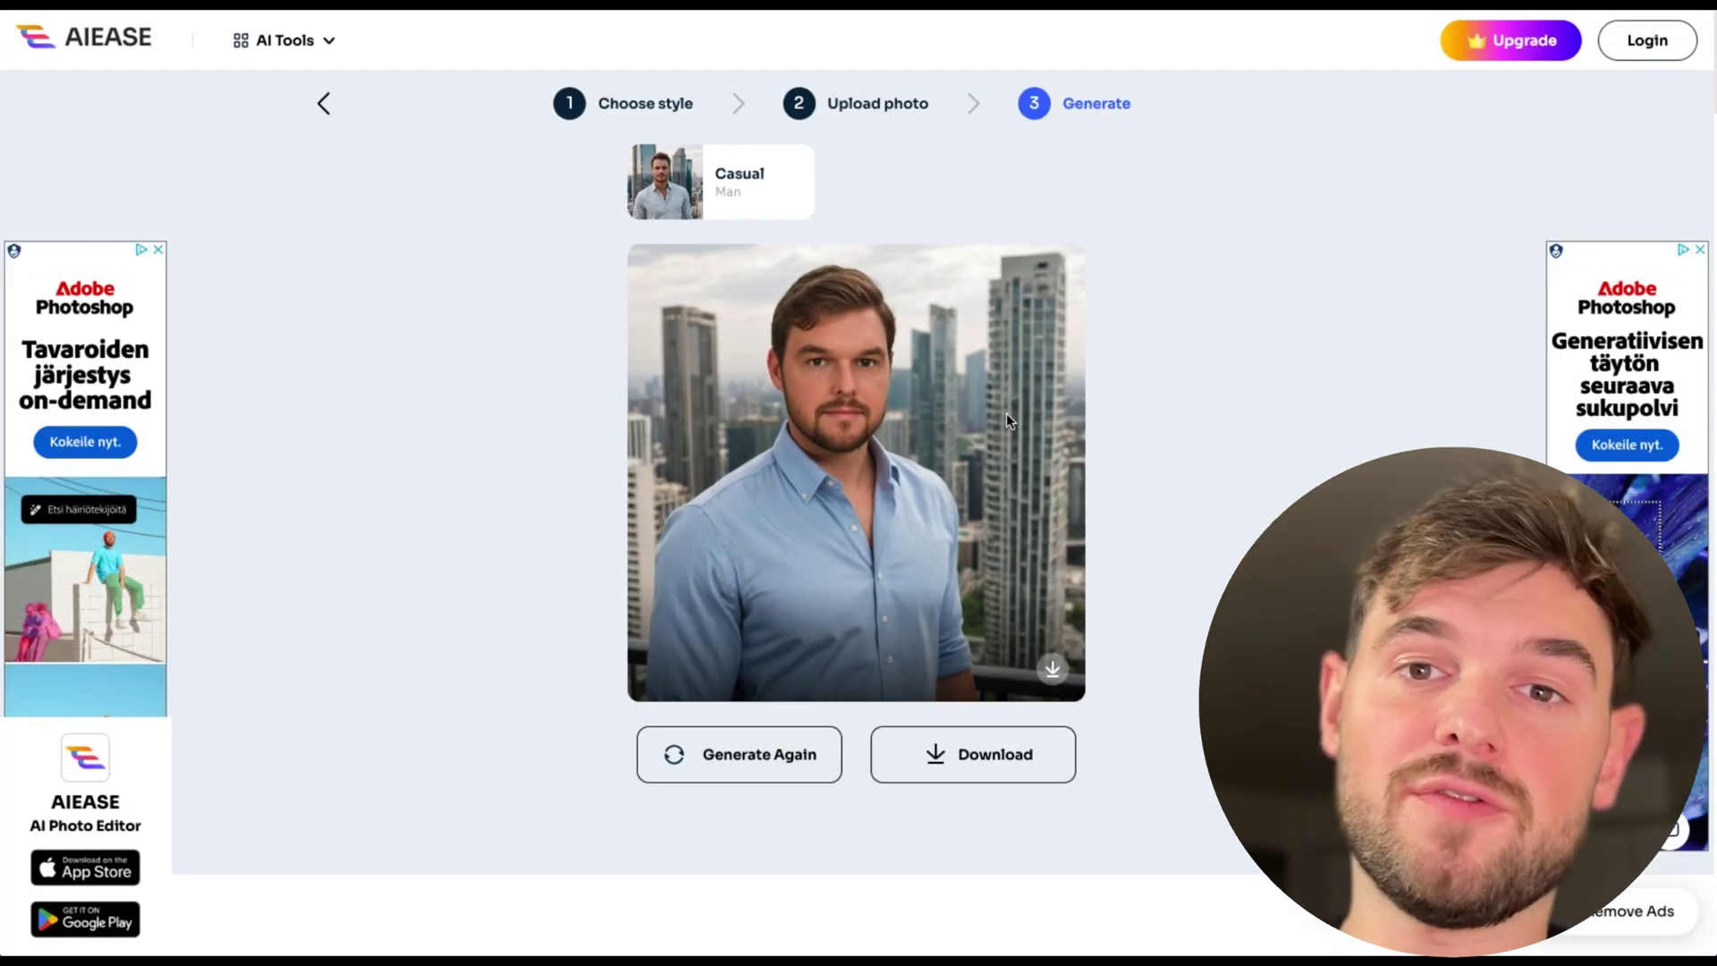
scroll(1006, 413, down, 2)
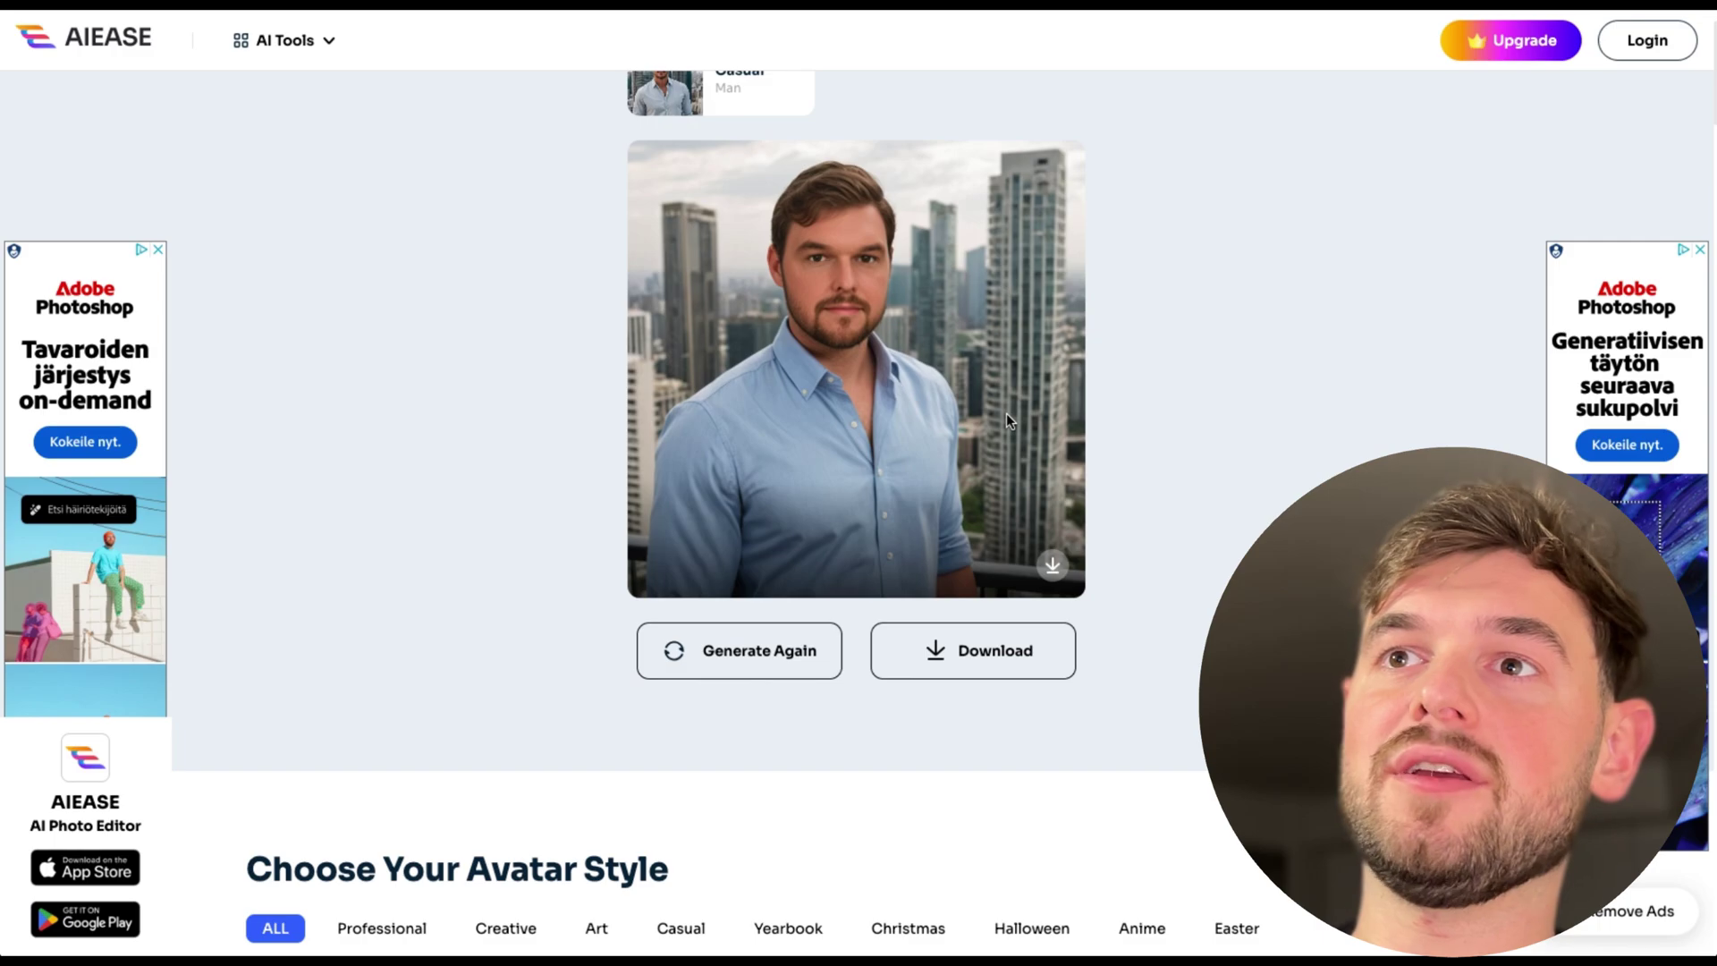
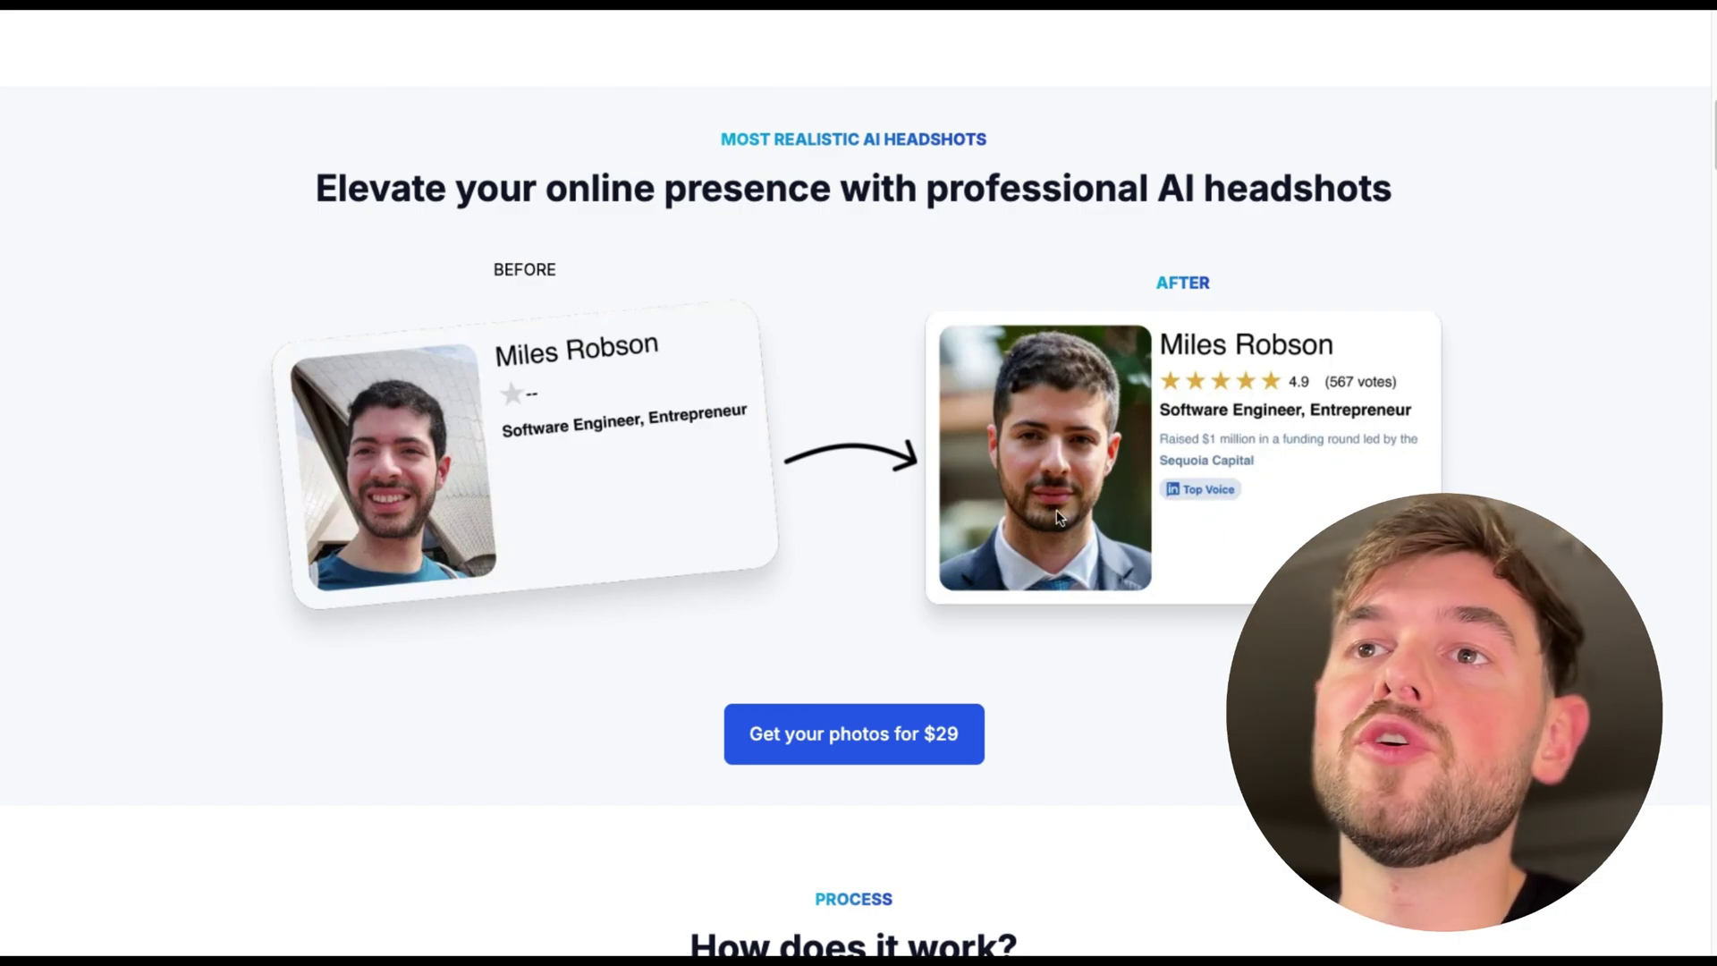
Review The Multiverse AI's landing page, checking its sample headshots, pricing and what the package includes.
scroll(1014, 442, up, 6)
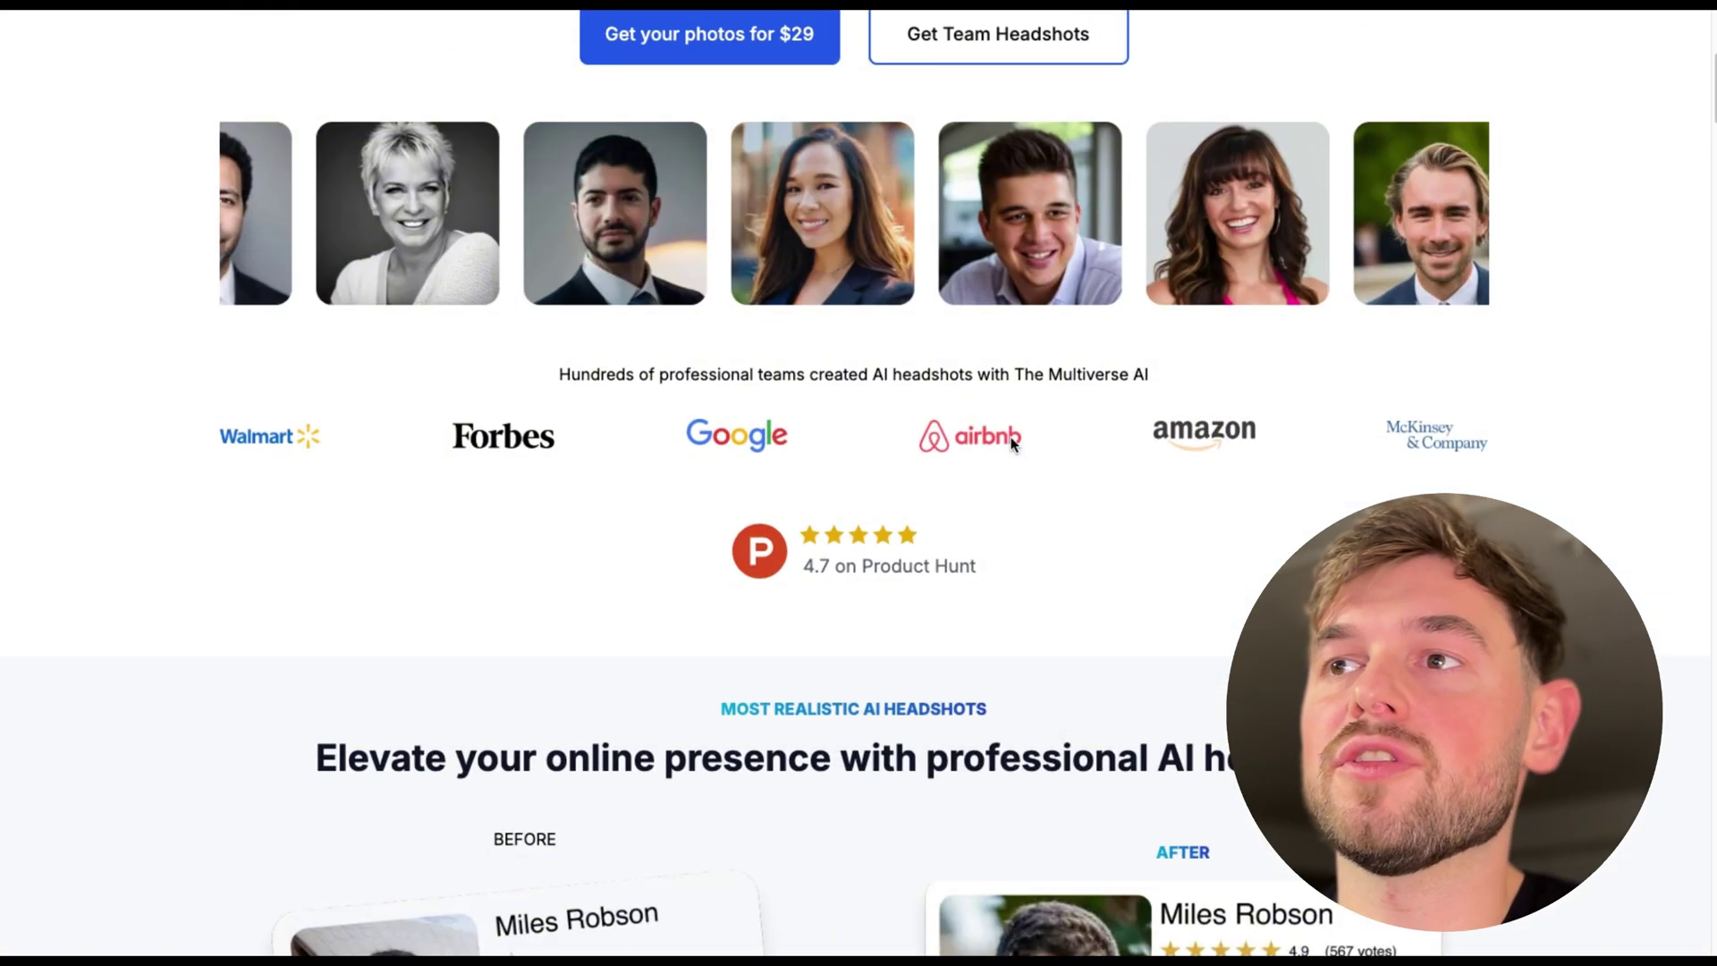
scroll(1010, 442, up, 5)
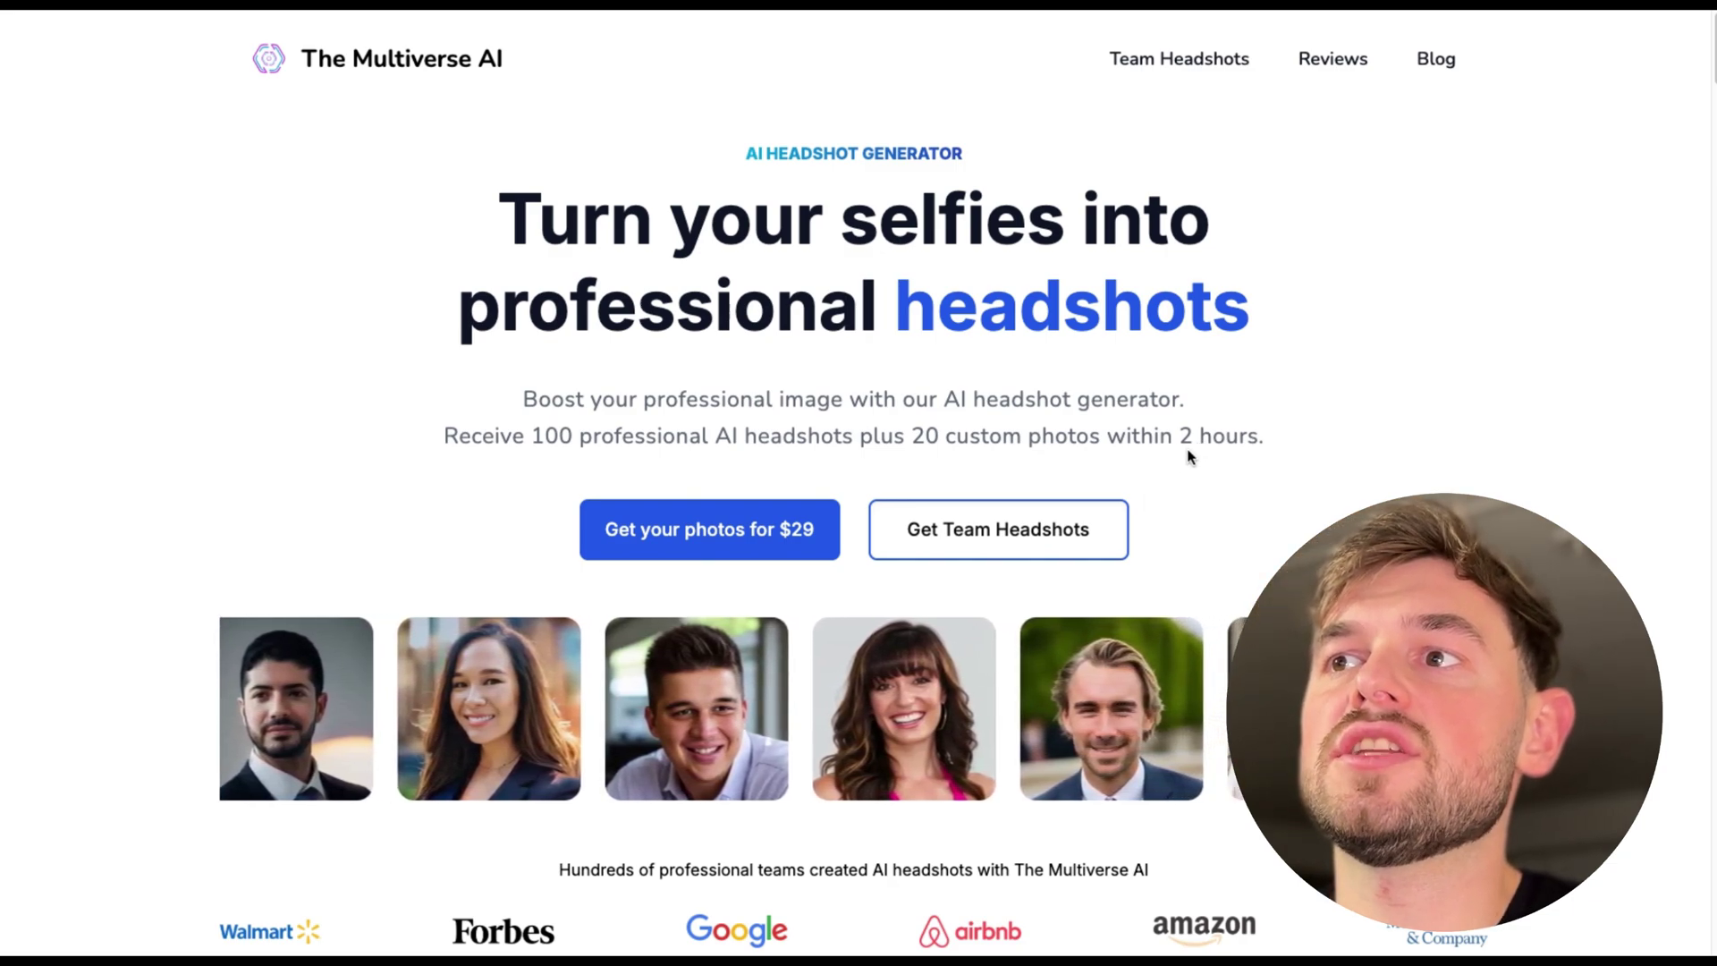
scroll(1189, 456, down, 1)
scroll(710, 429, up, 1)
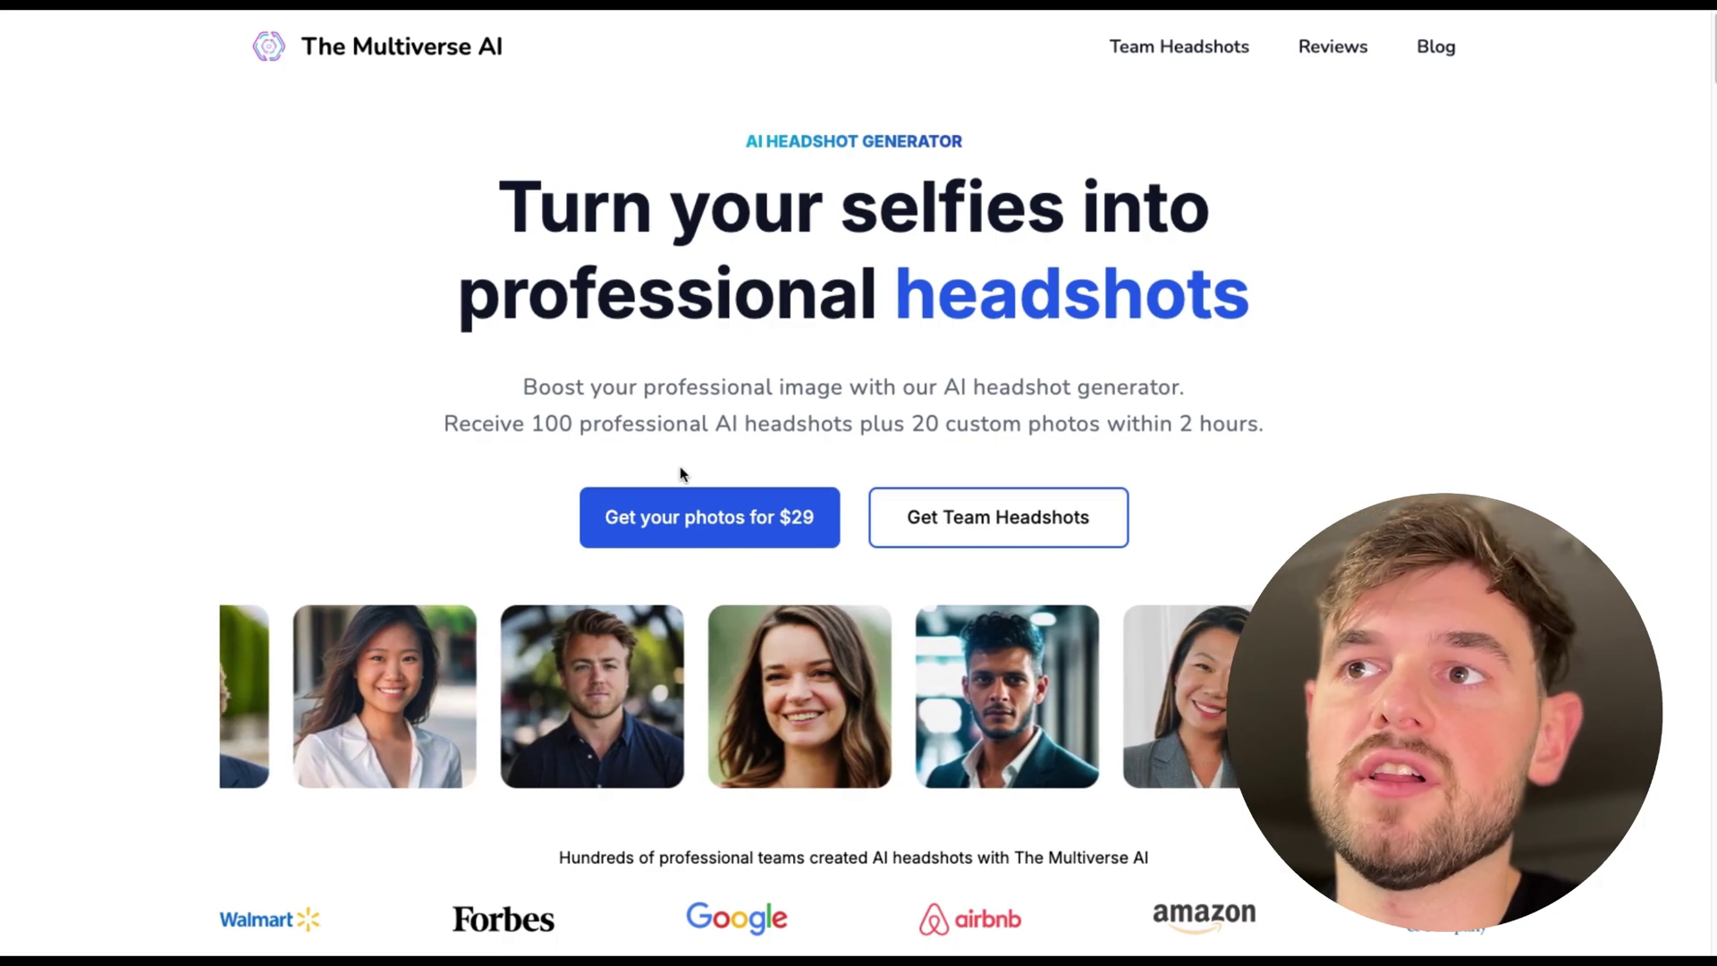
scroll(682, 474, down, 1)
scroll(681, 475, up, 1)
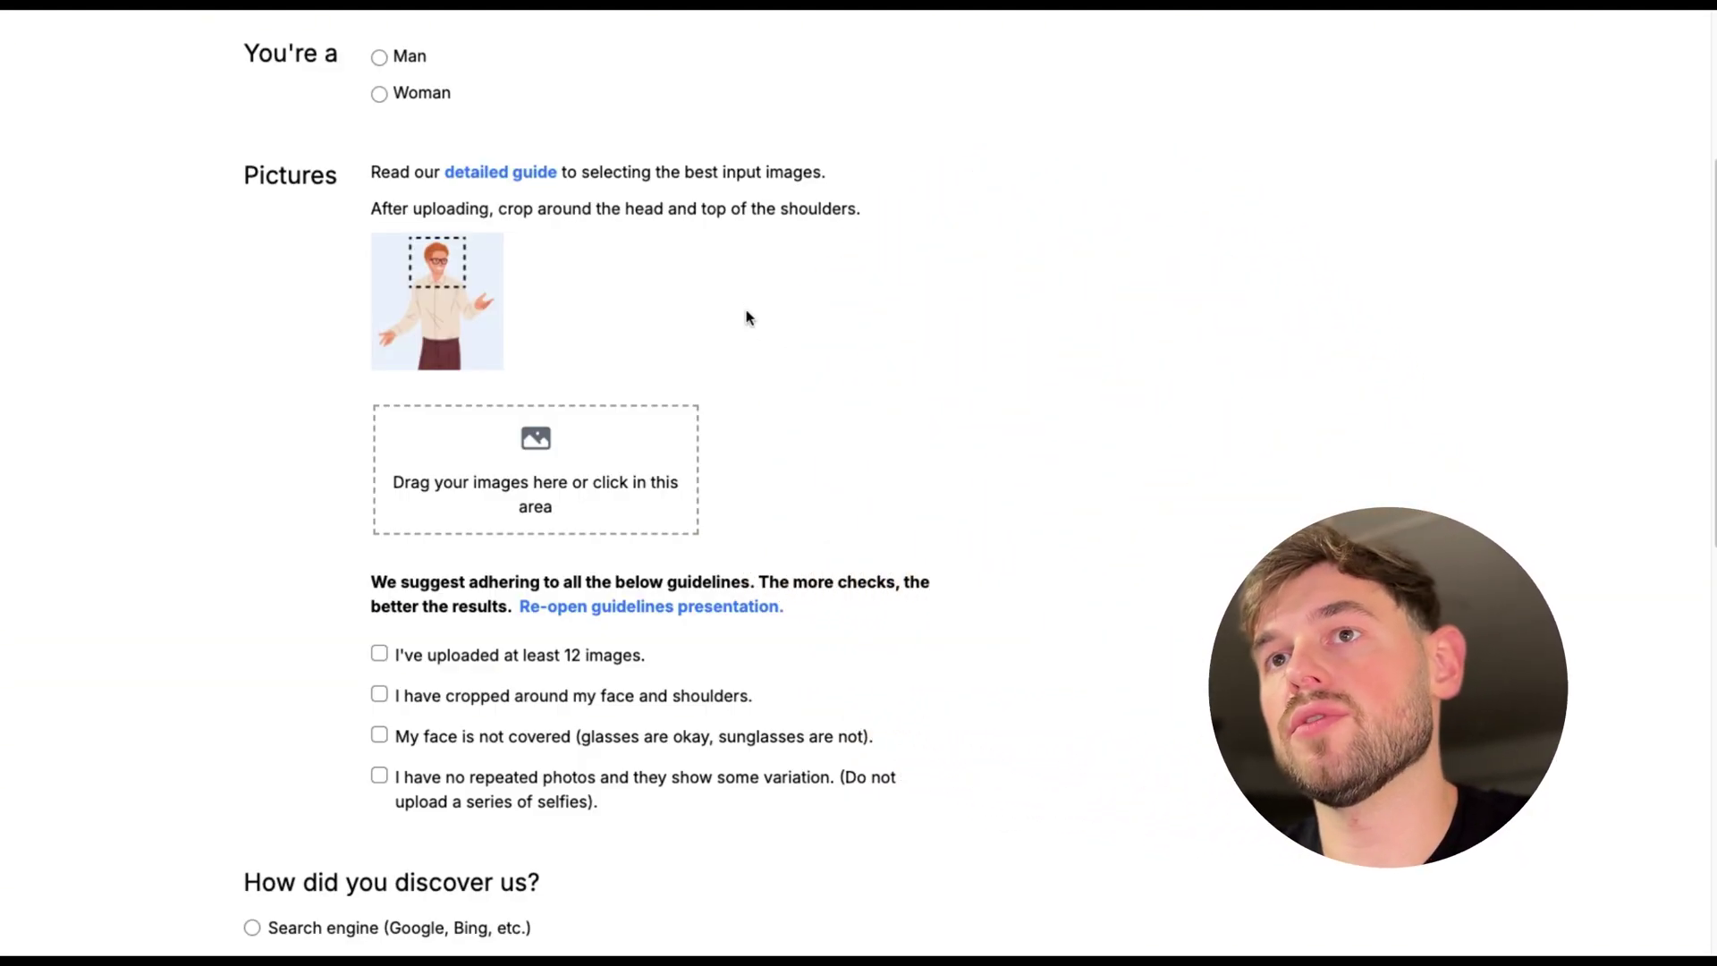
Set the subject to Man and upload the 12 portraits from IMG_7773.jpg through IMG_7688 2.jpg in the Me folder.
scroll(746, 317, up, 1)
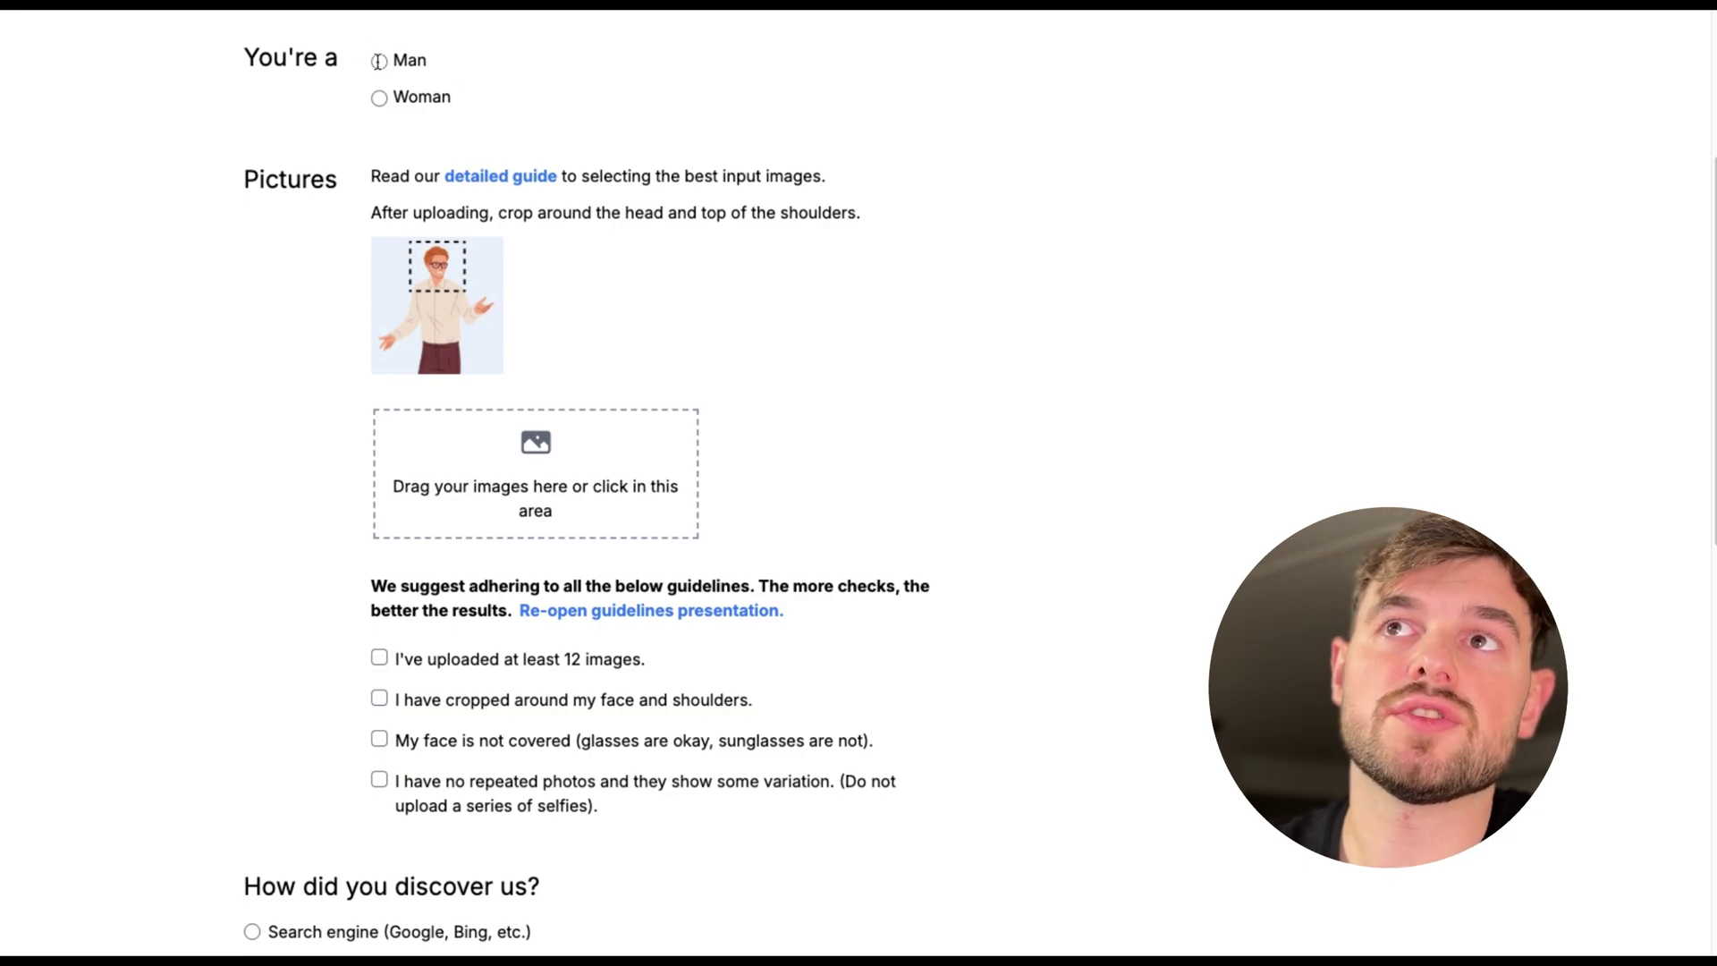
scroll(746, 338, down, 1)
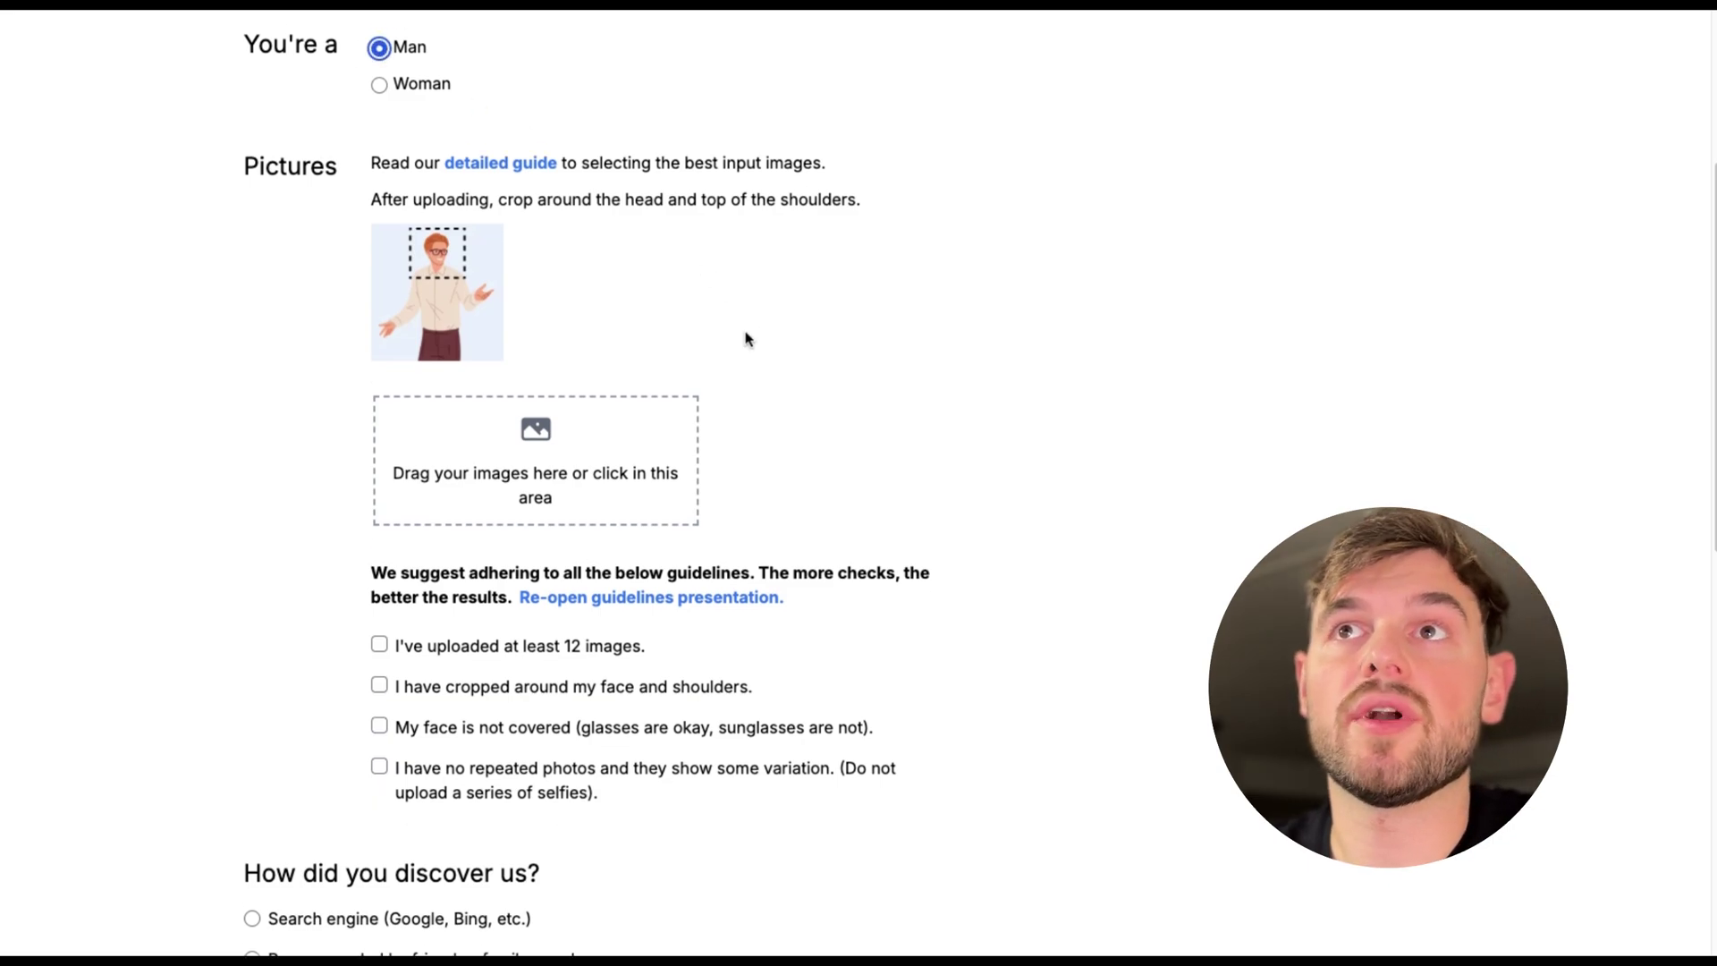
click(523, 442)
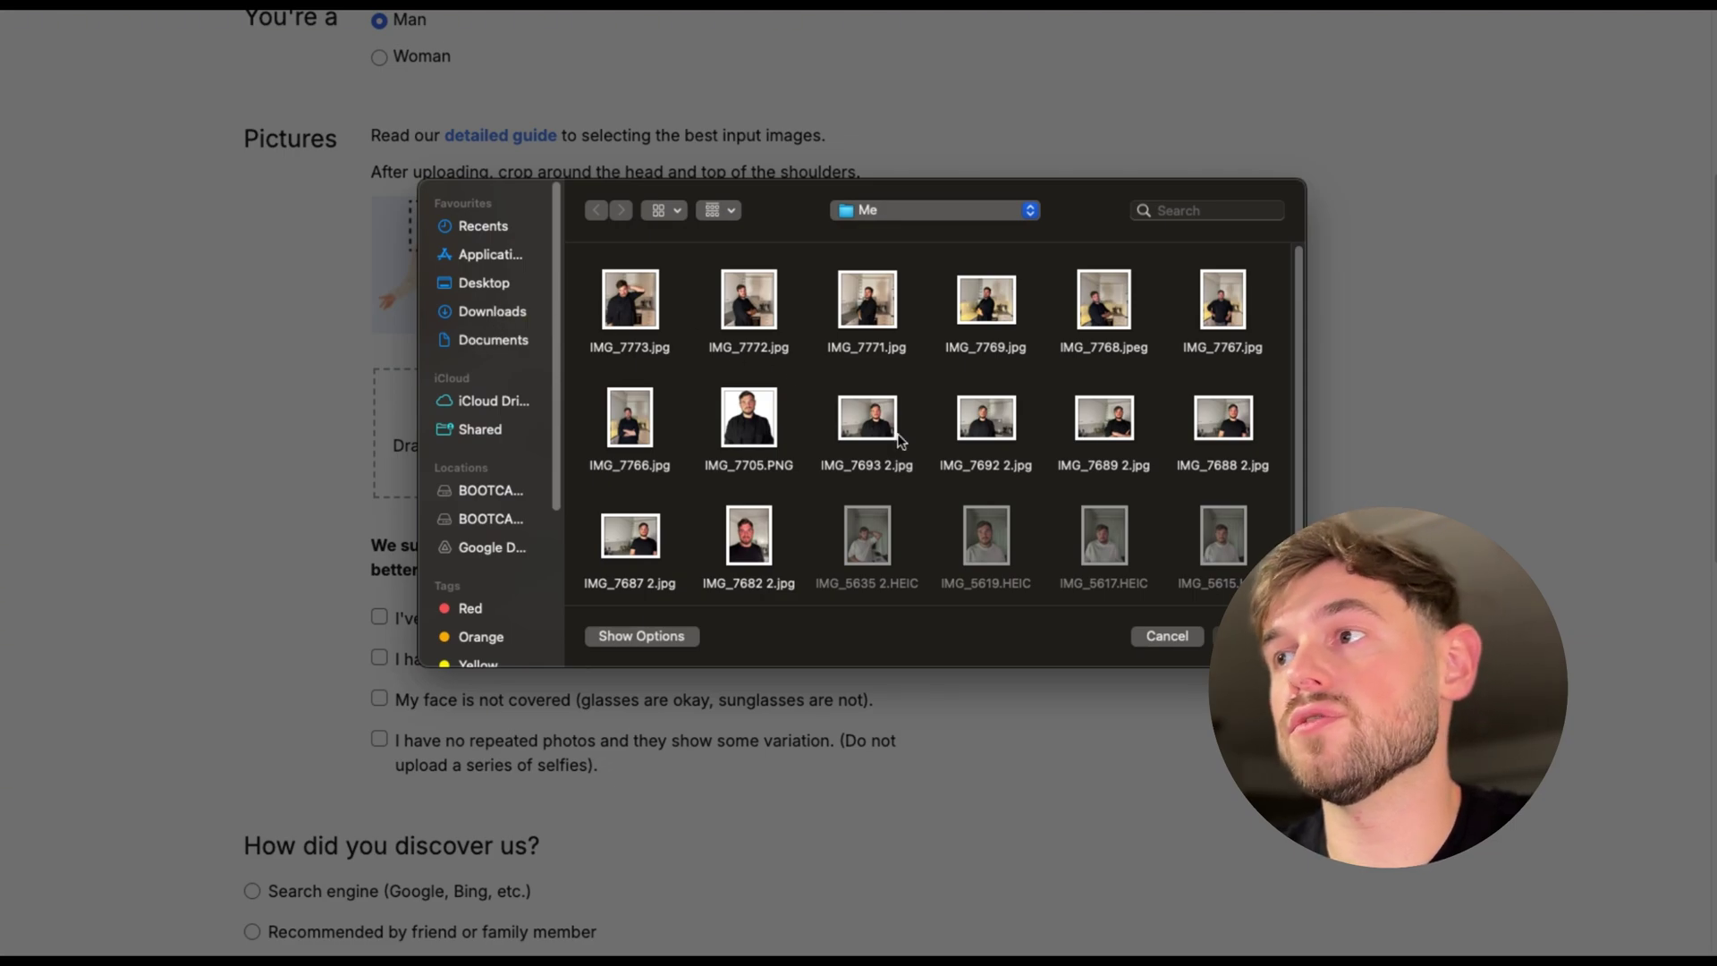
drag(583, 273, 1242, 461)
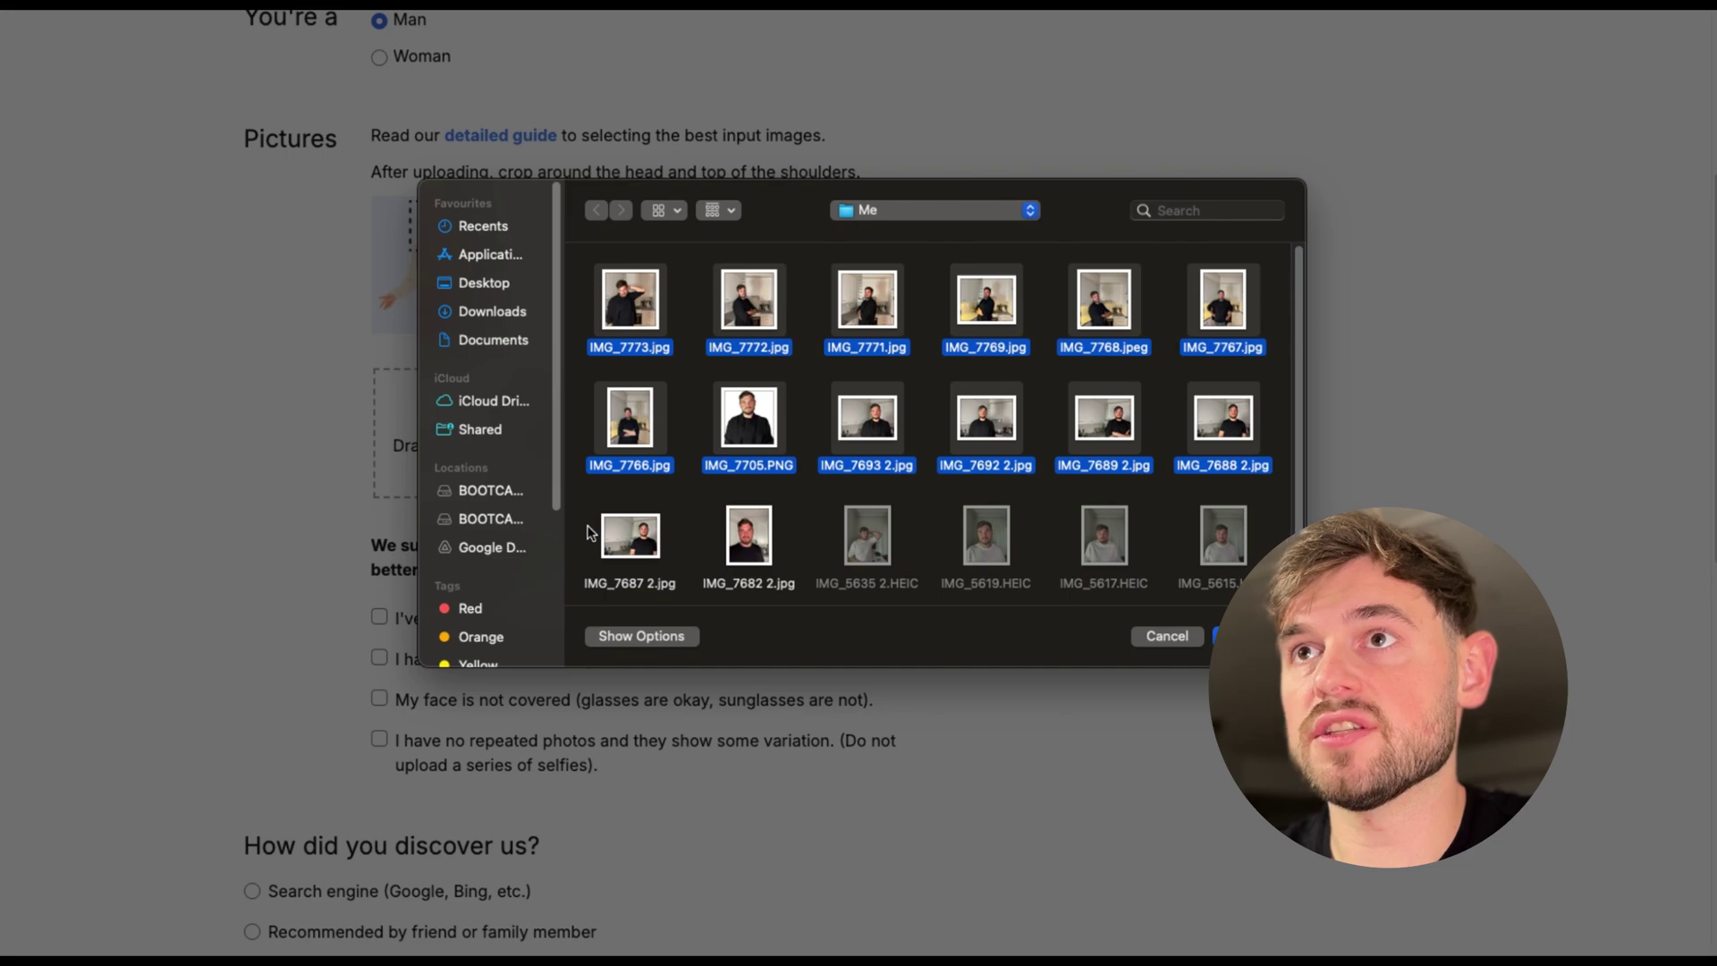
key(Return)
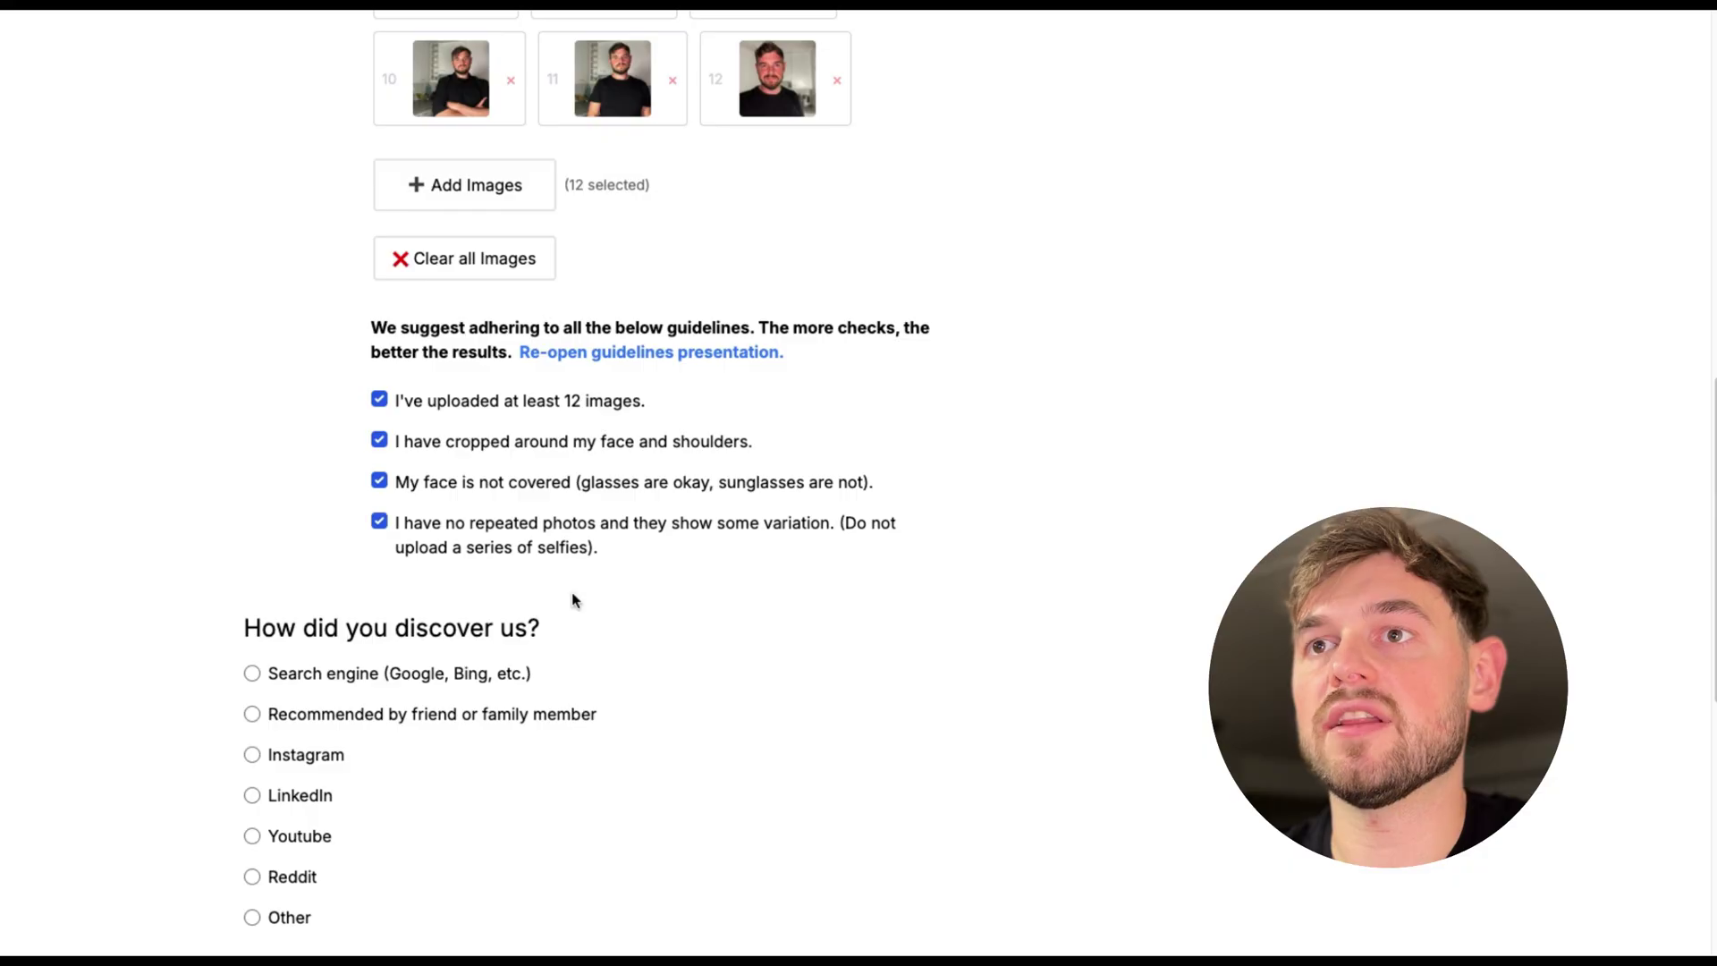
Answer how the service was discovered, submit the headshot order and read the delivery information.
scroll(573, 599, down, 3)
scroll(664, 663, down, 2)
click(252, 636)
click(470, 694)
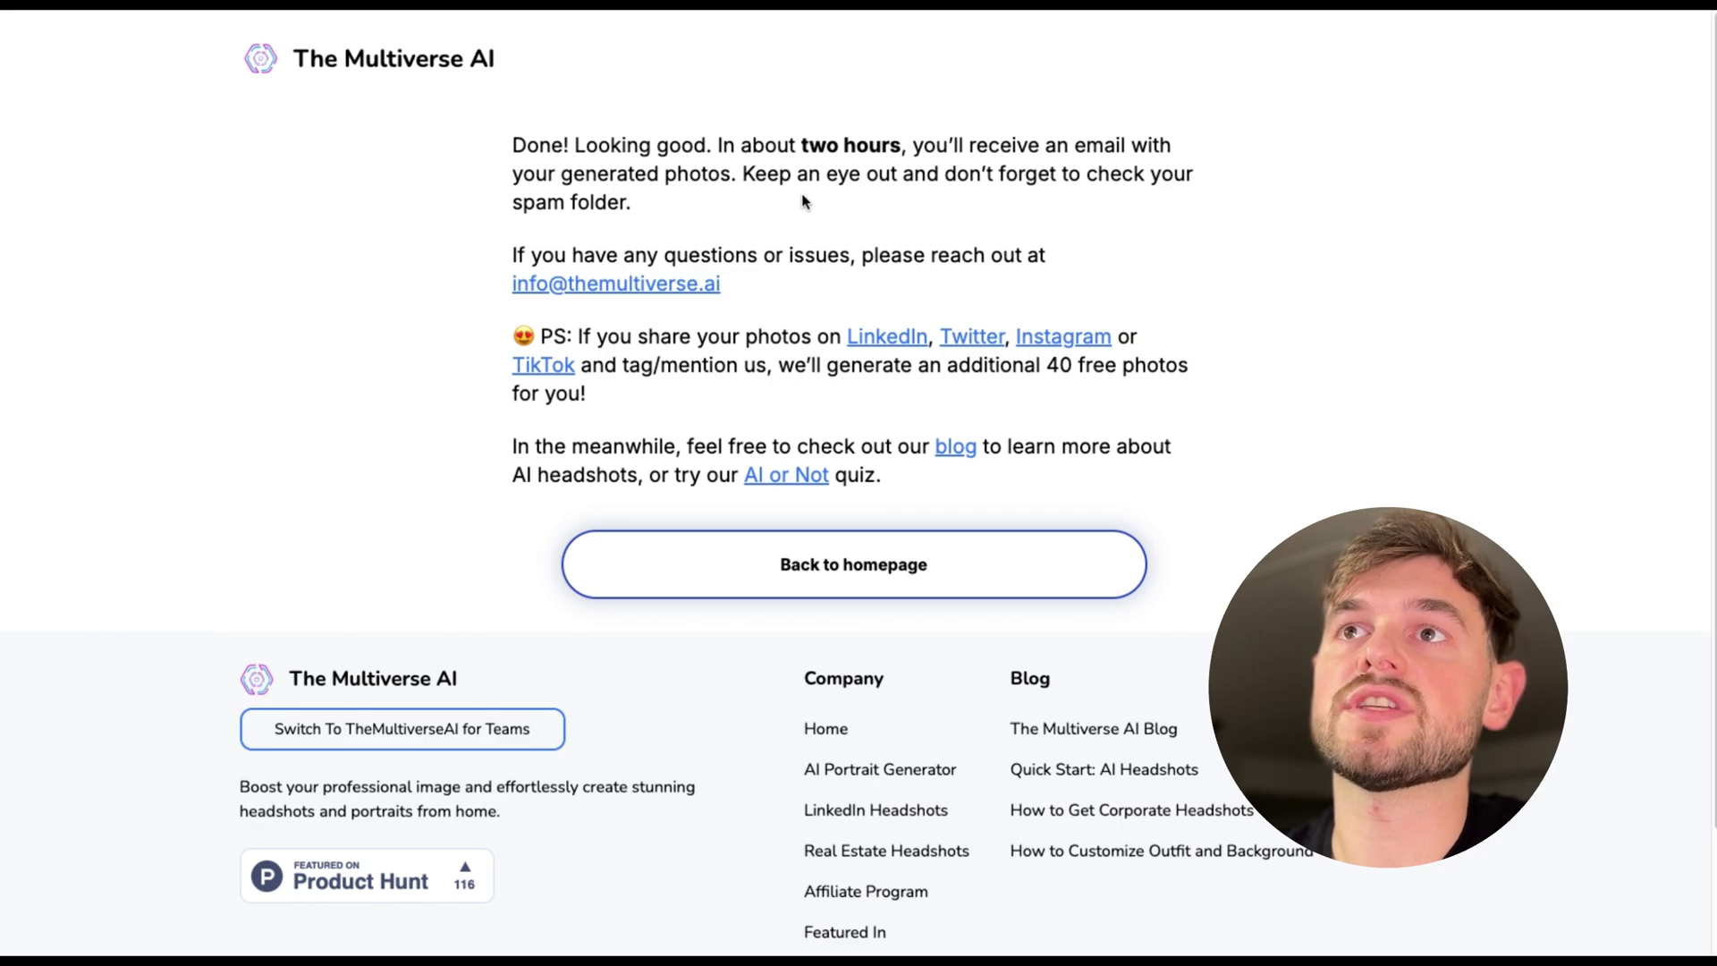
scroll(802, 202, down, 1)
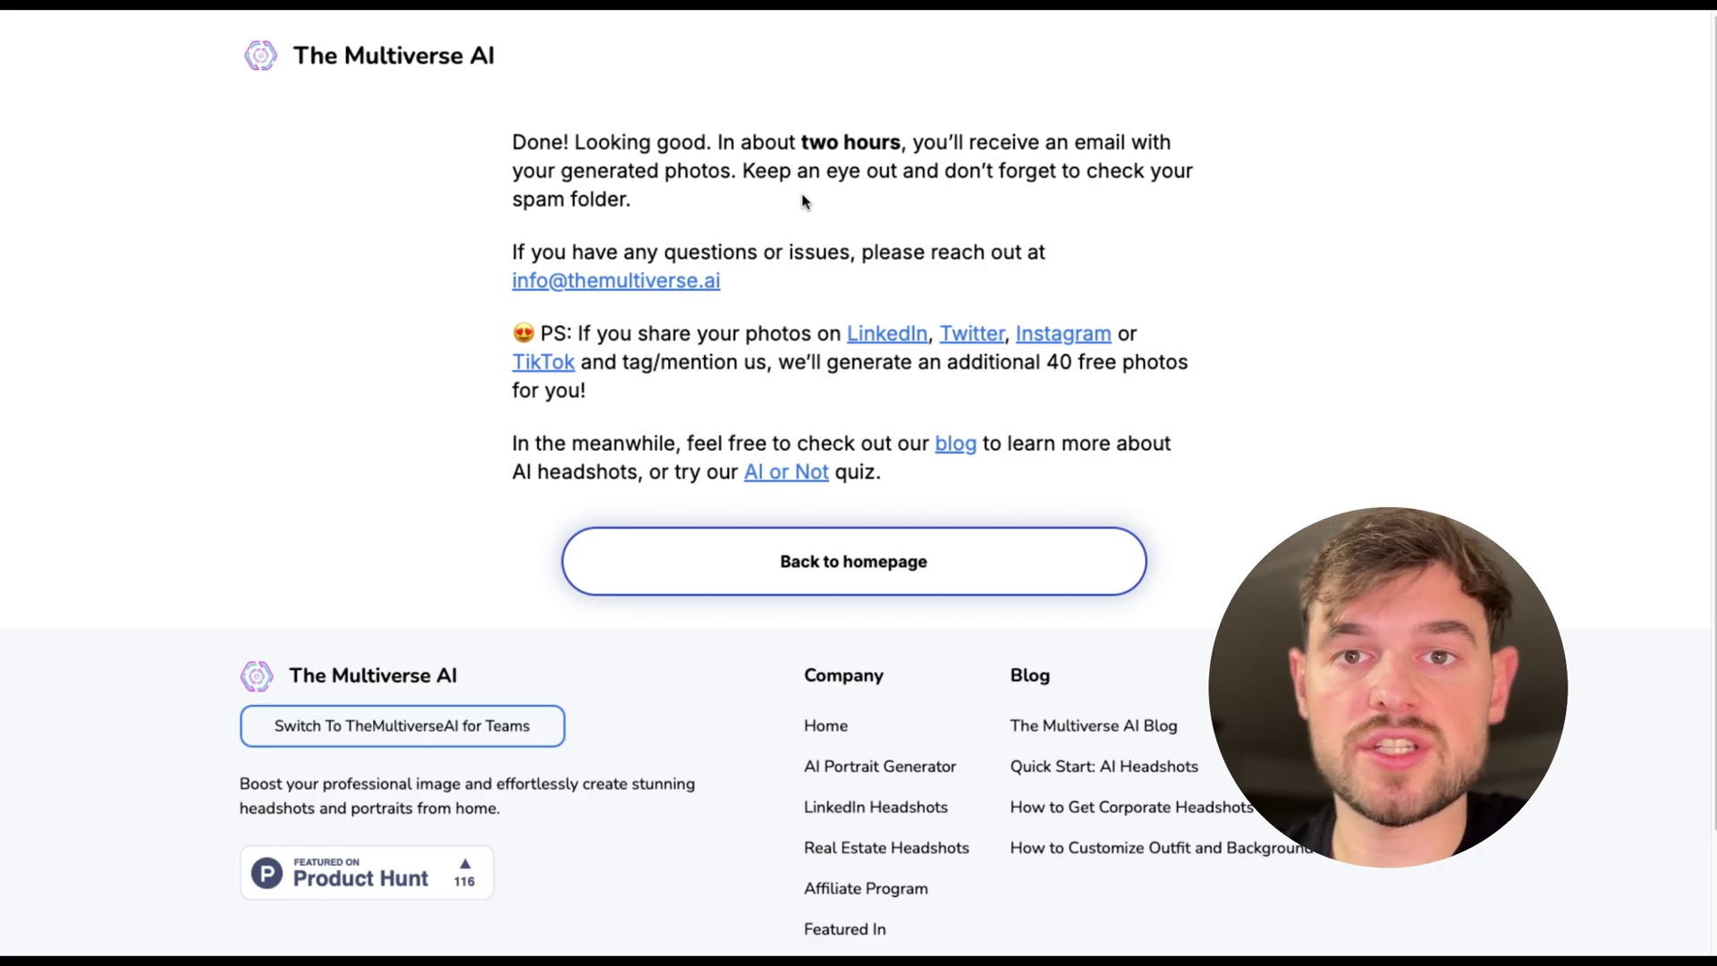
scroll(802, 202, down, 1)
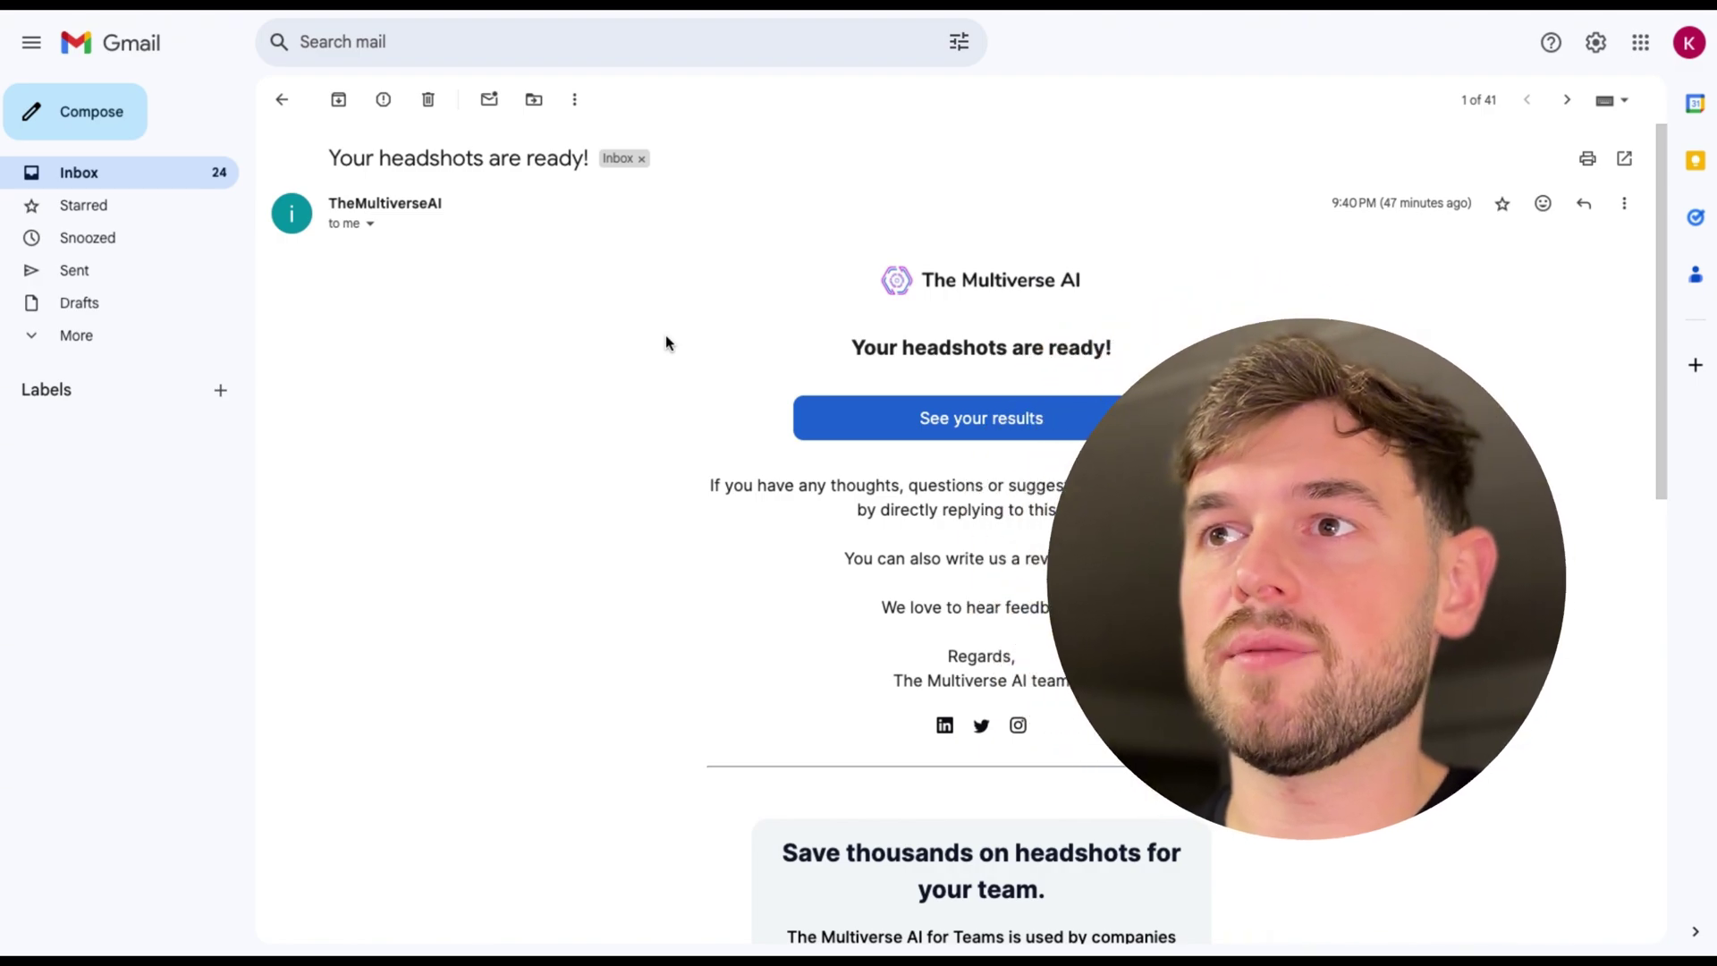
Switch to Gmail and open the generated results from The Multiverse AI's "Your headshots are ready!" email.
scroll(666, 337, down, 2)
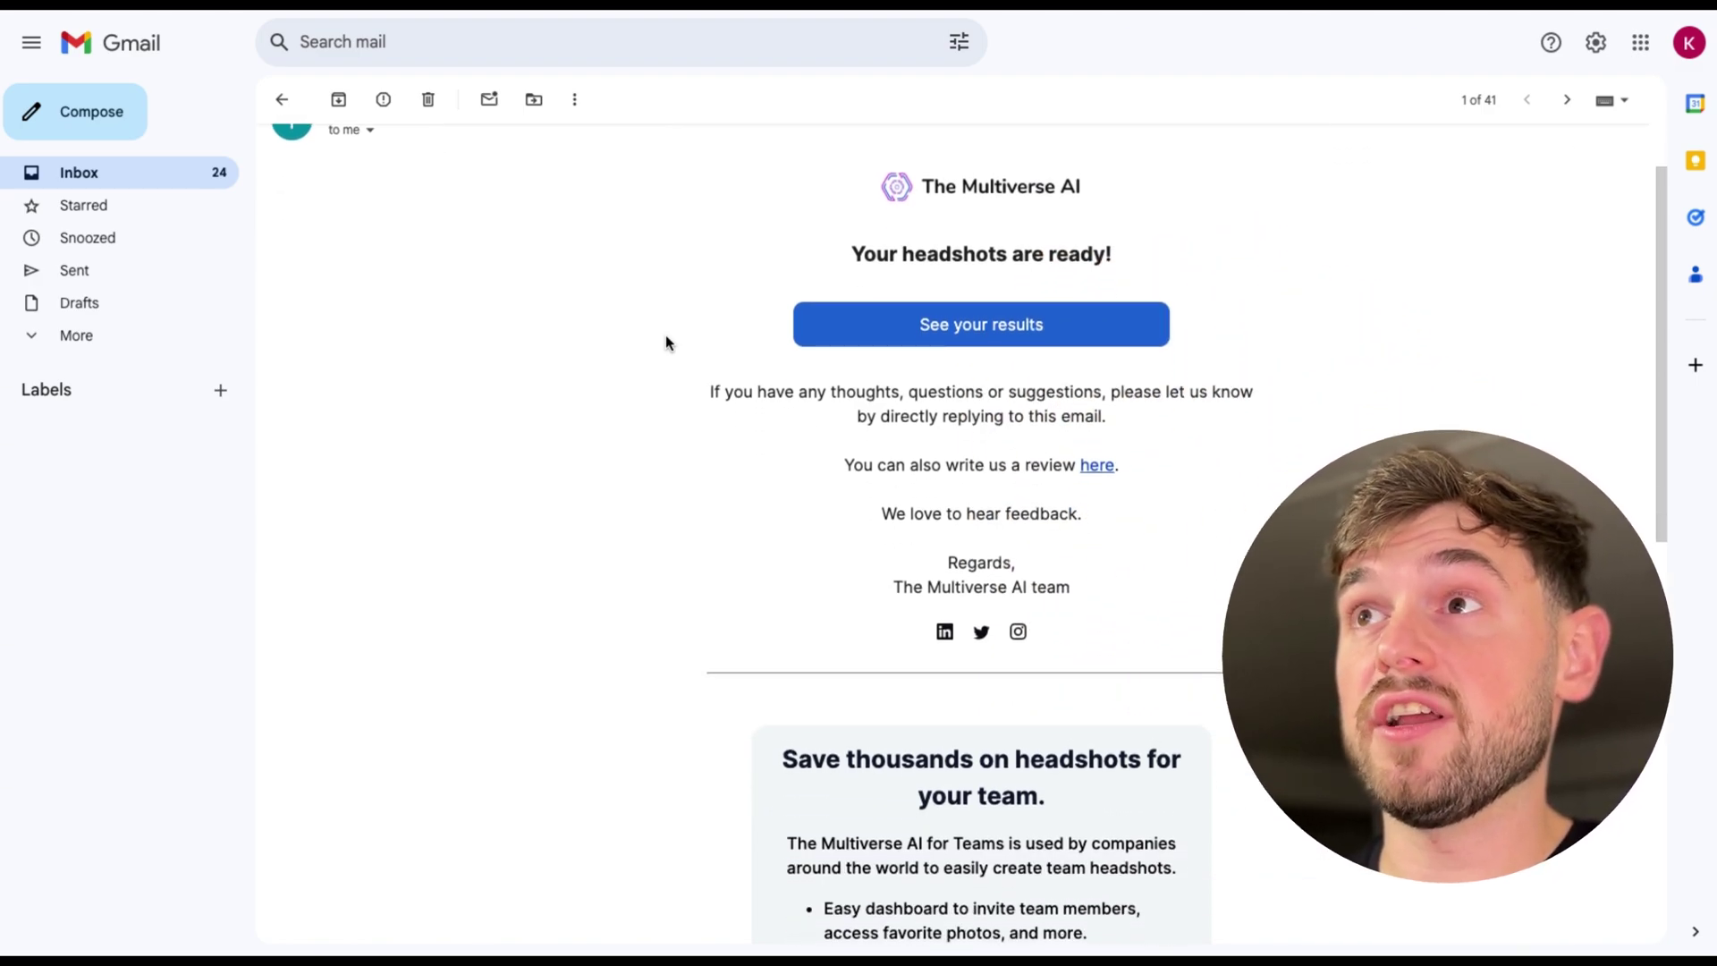
scroll(665, 342, up, 1)
scroll(665, 341, down, 1)
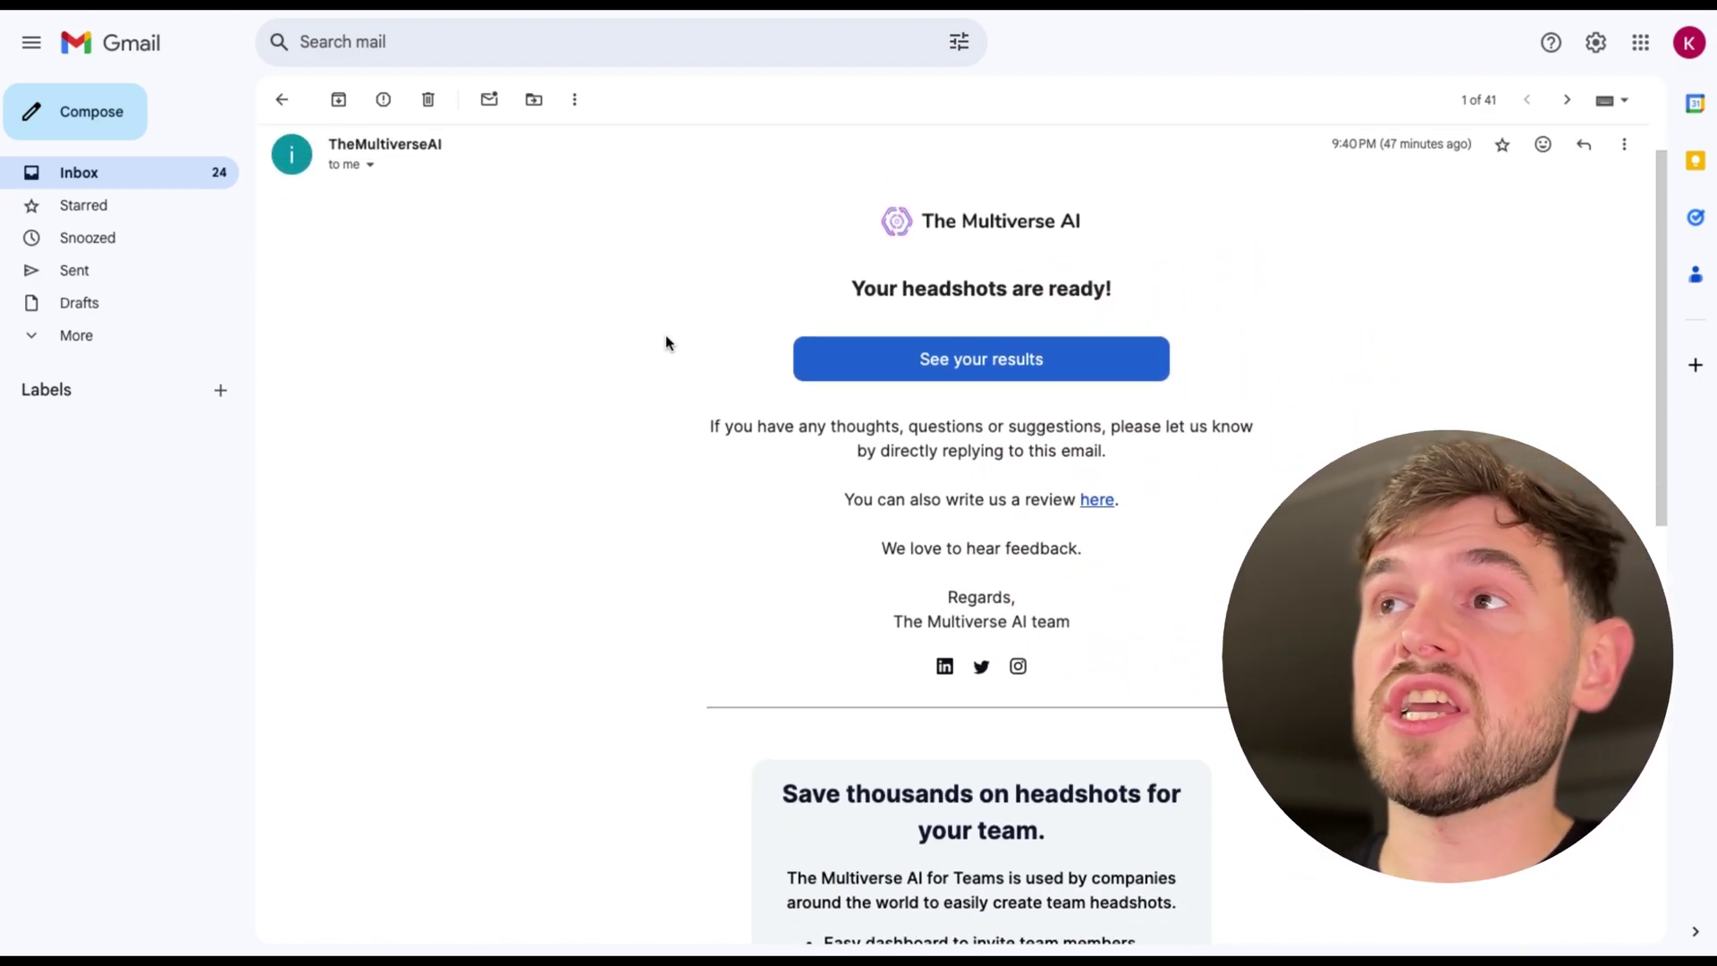
scroll(665, 342, up, 1)
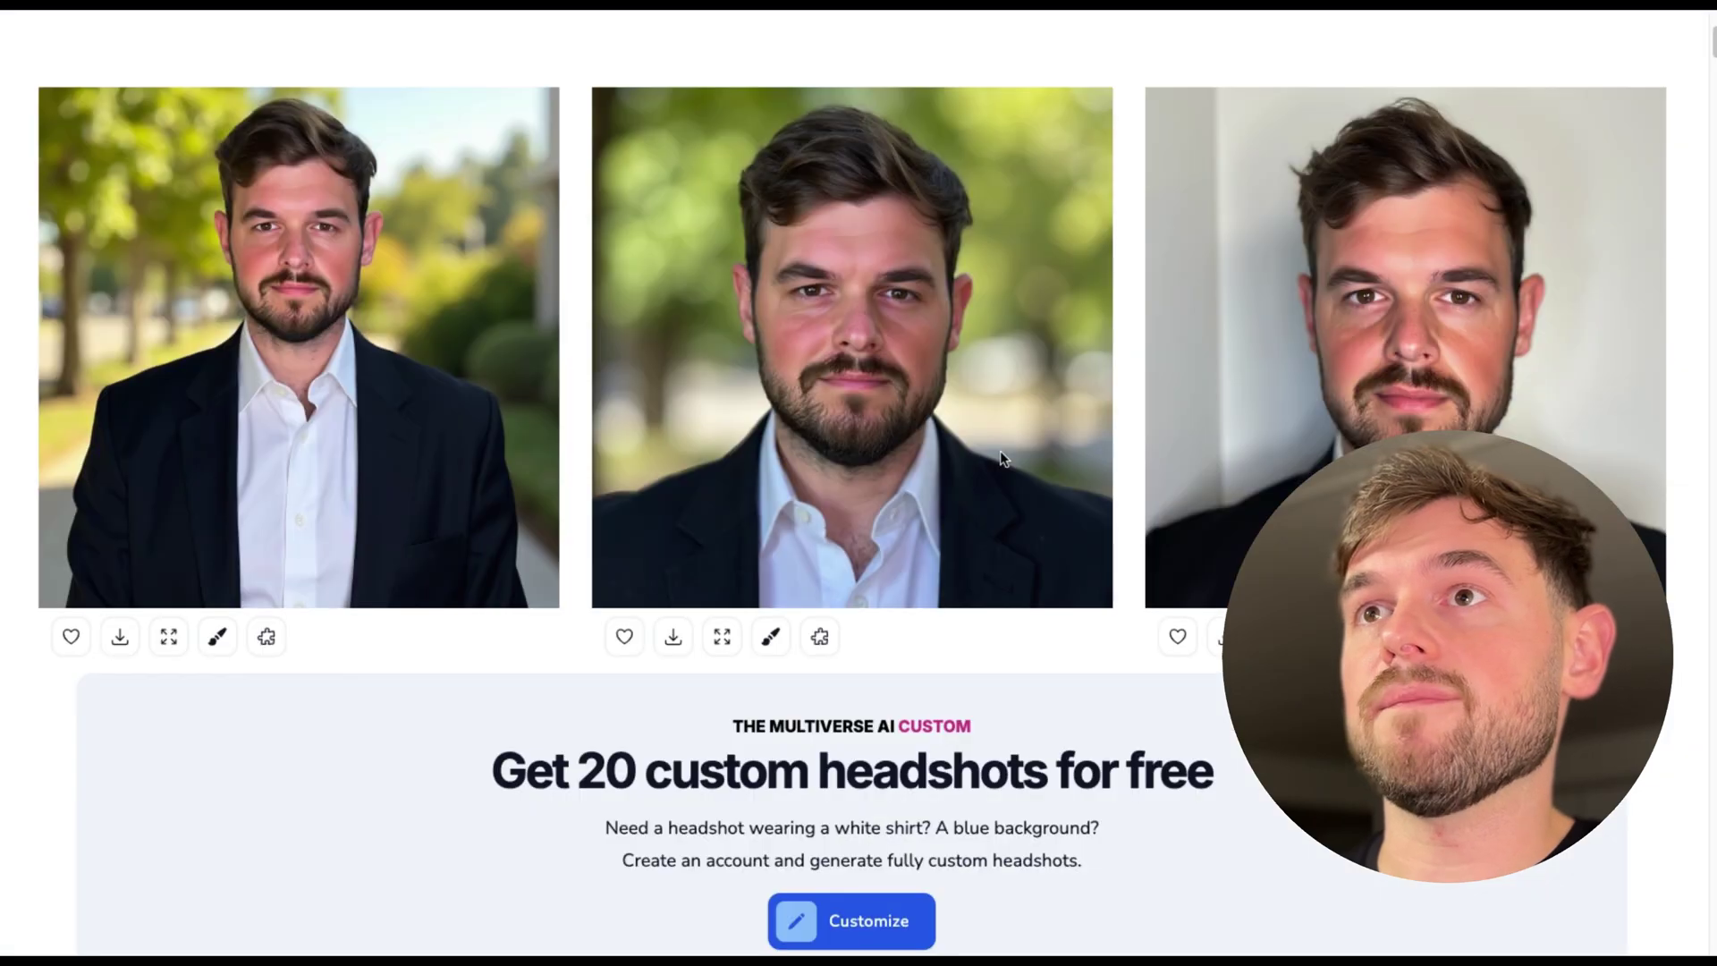
Compare the first suit headshots on the results page with the favorited kitchen portraits, checking facial likeness and clothing.
scroll(1000, 458, up, 4)
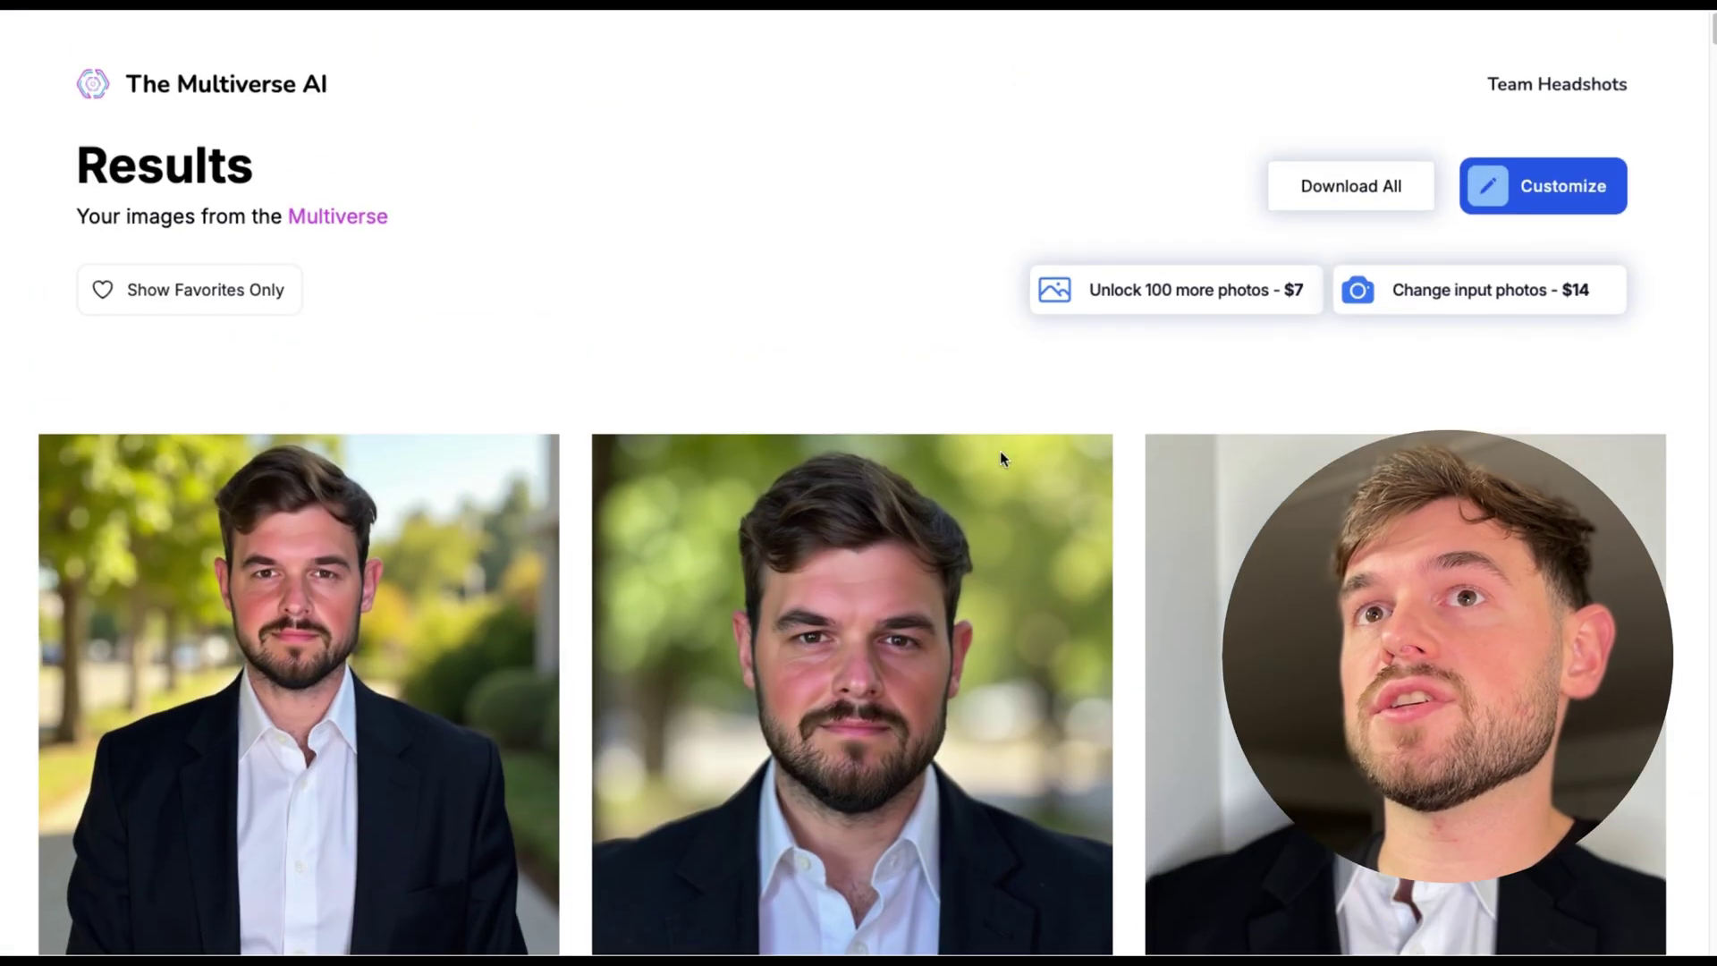
scroll(1000, 458, down, 10)
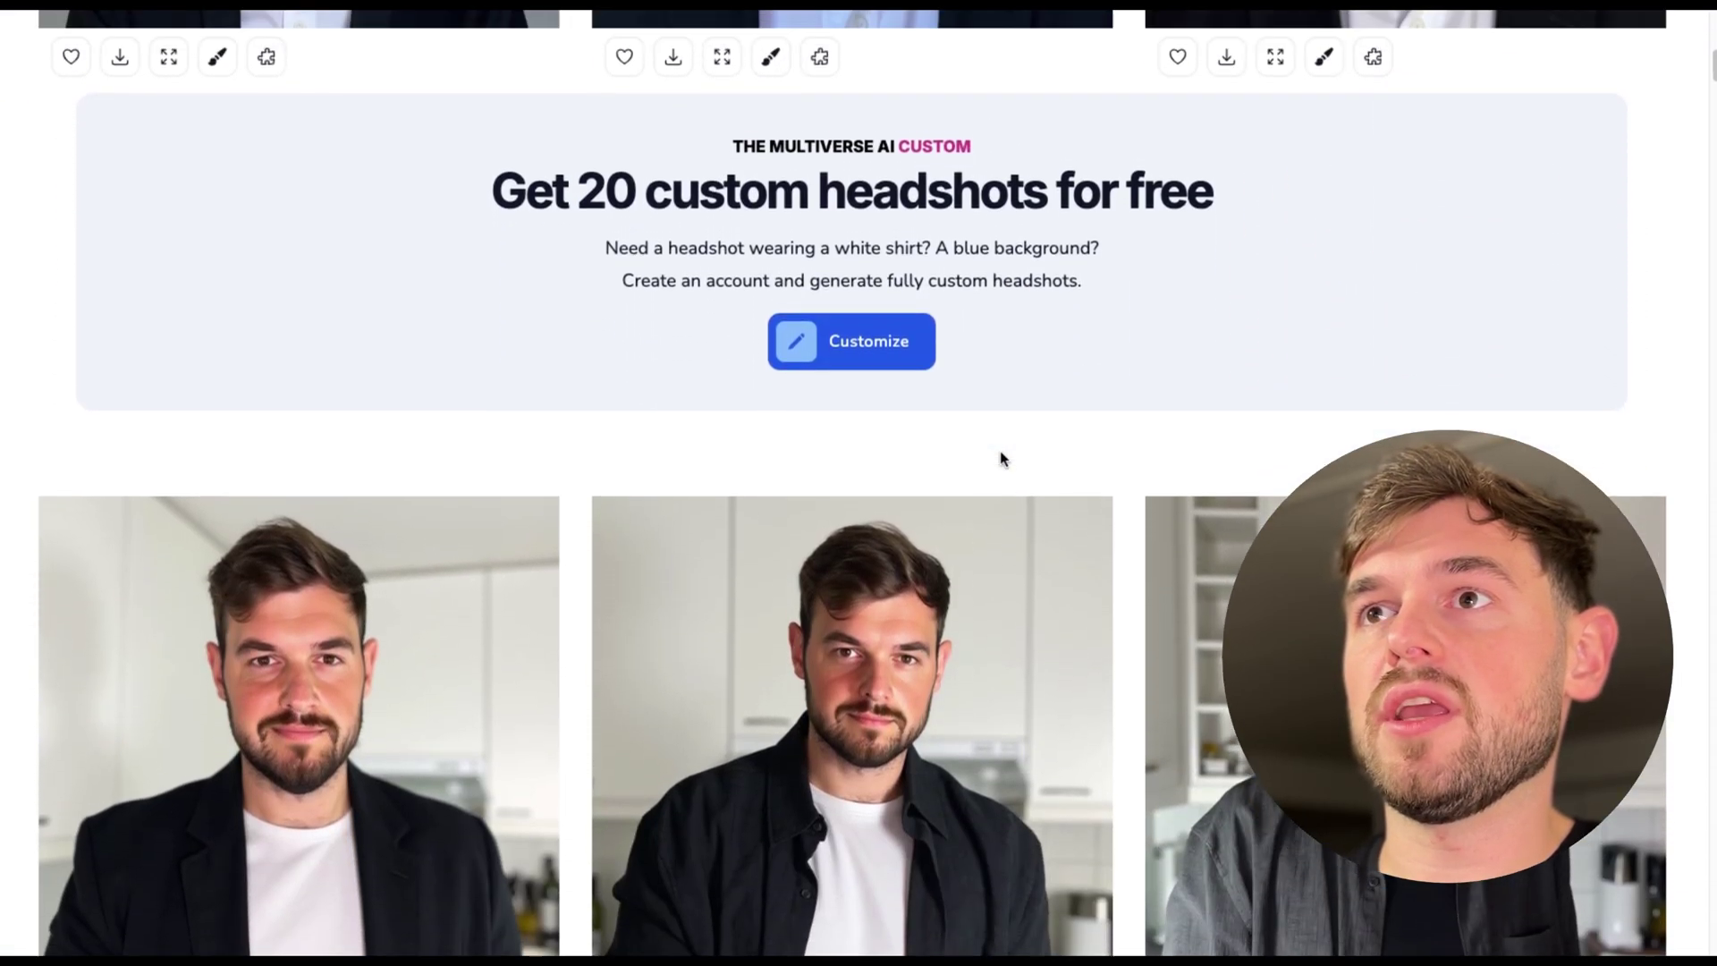
scroll(1000, 458, up, 9)
scroll(1000, 458, down, 4)
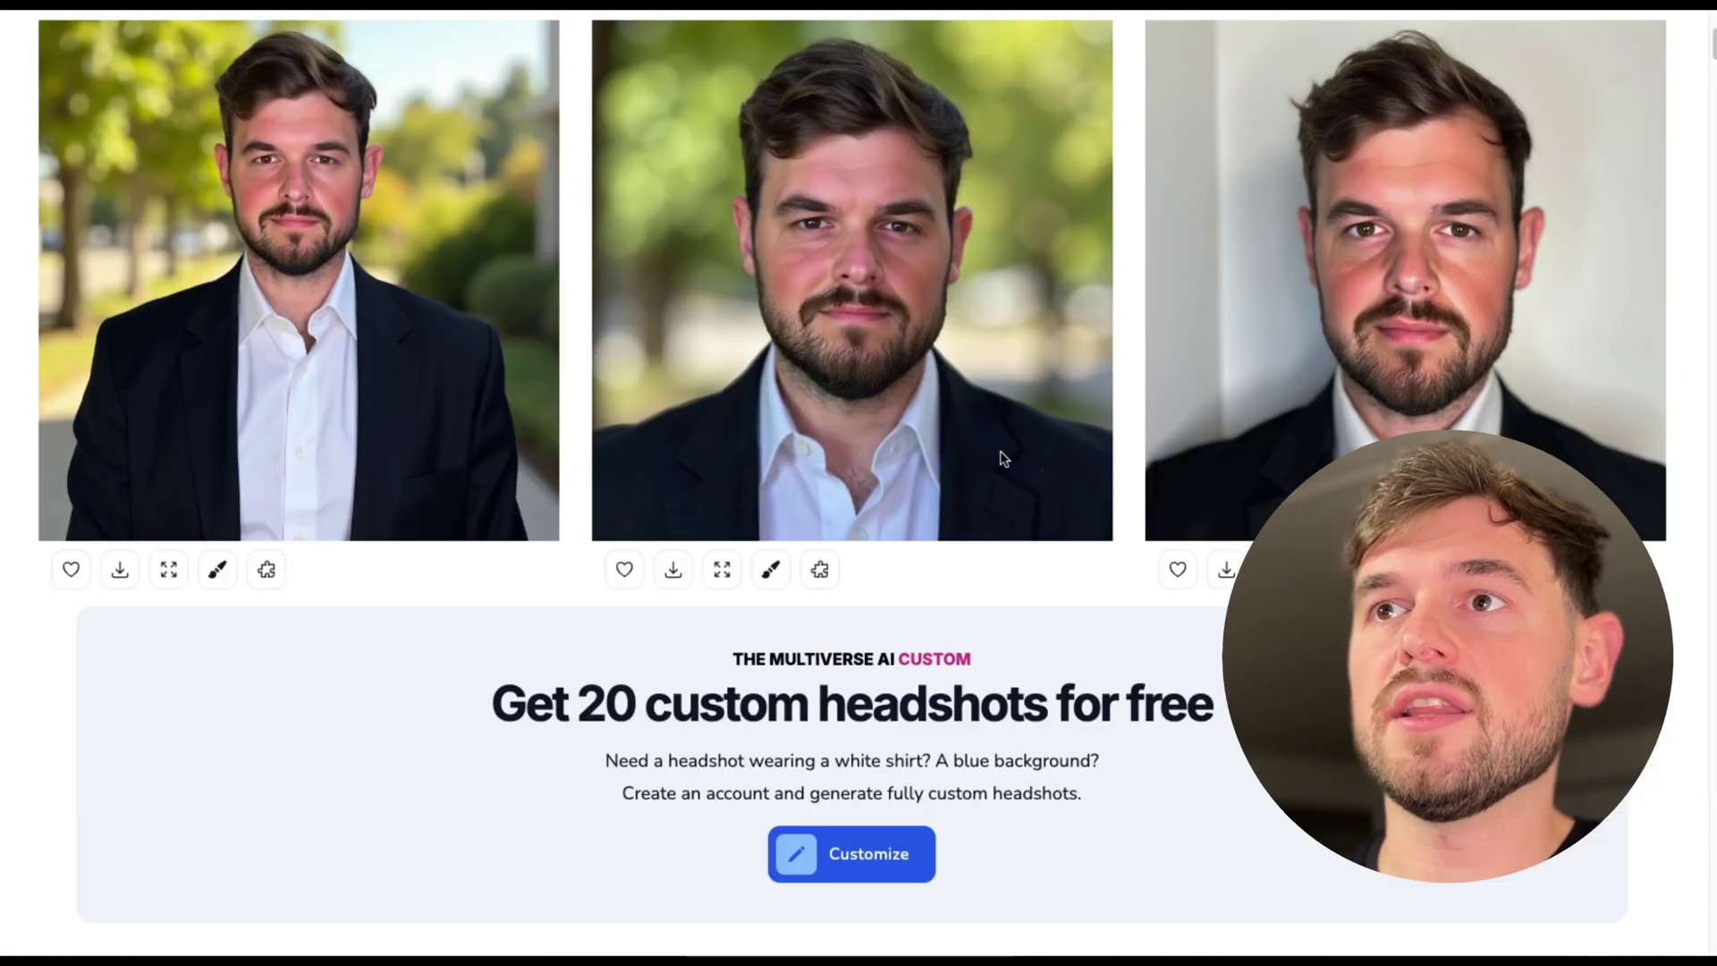
scroll(1118, 396, down, 11)
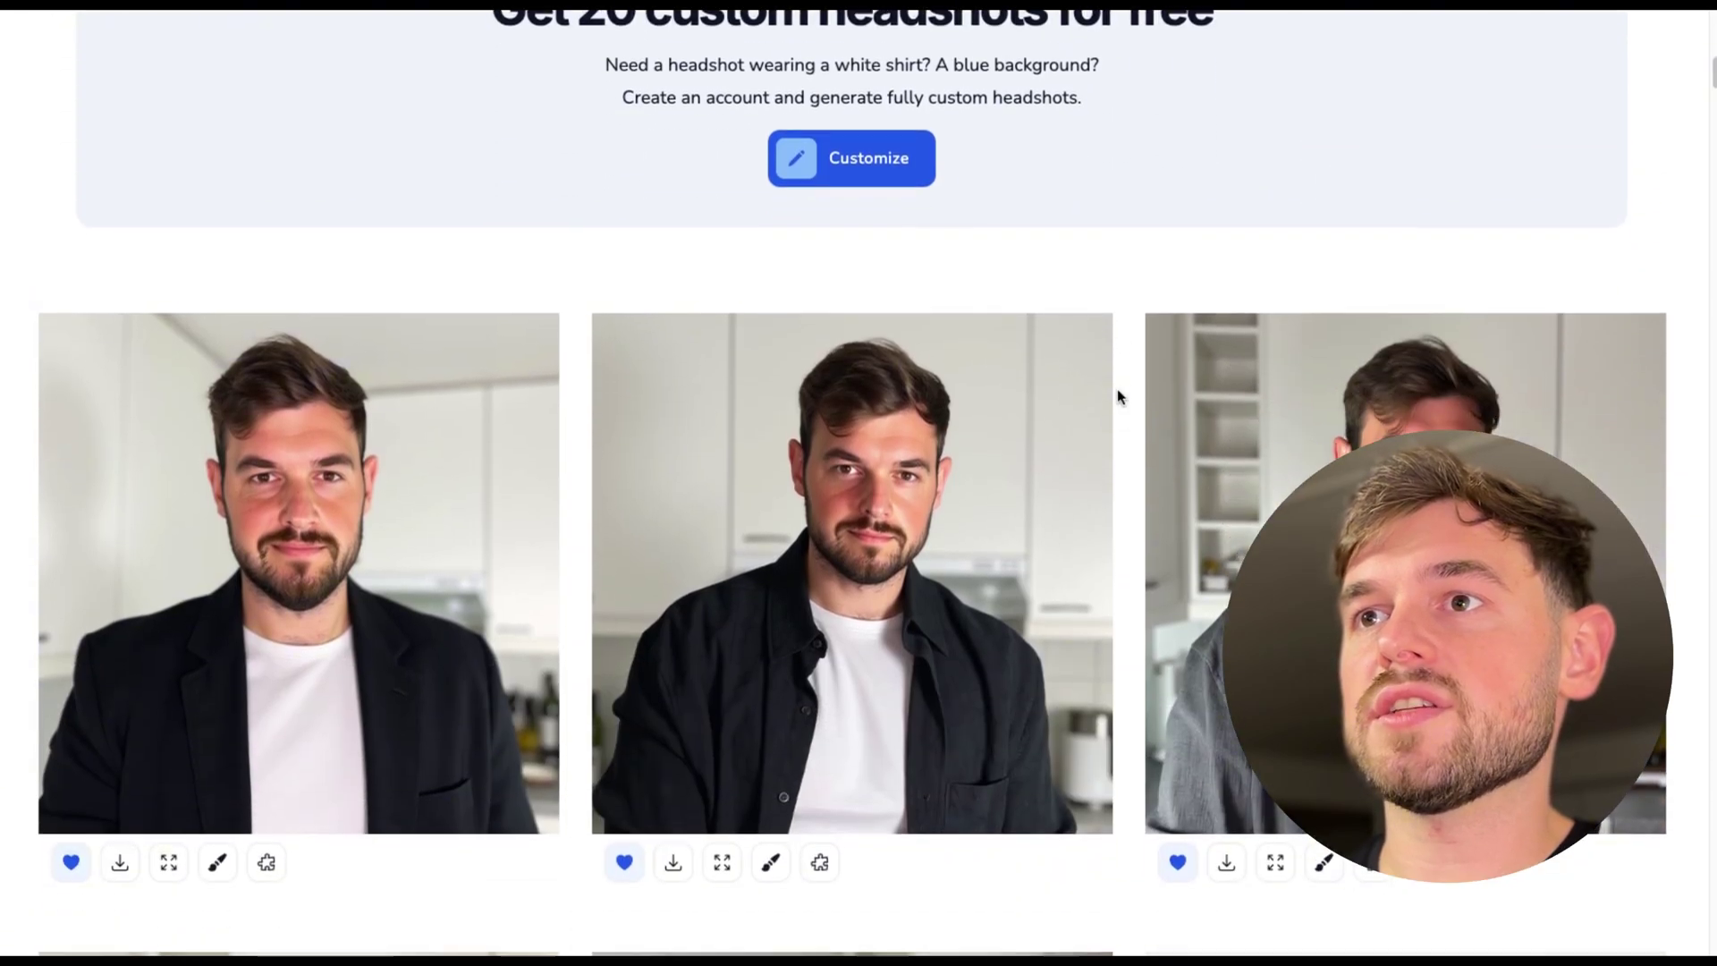
scroll(1118, 396, down, 1)
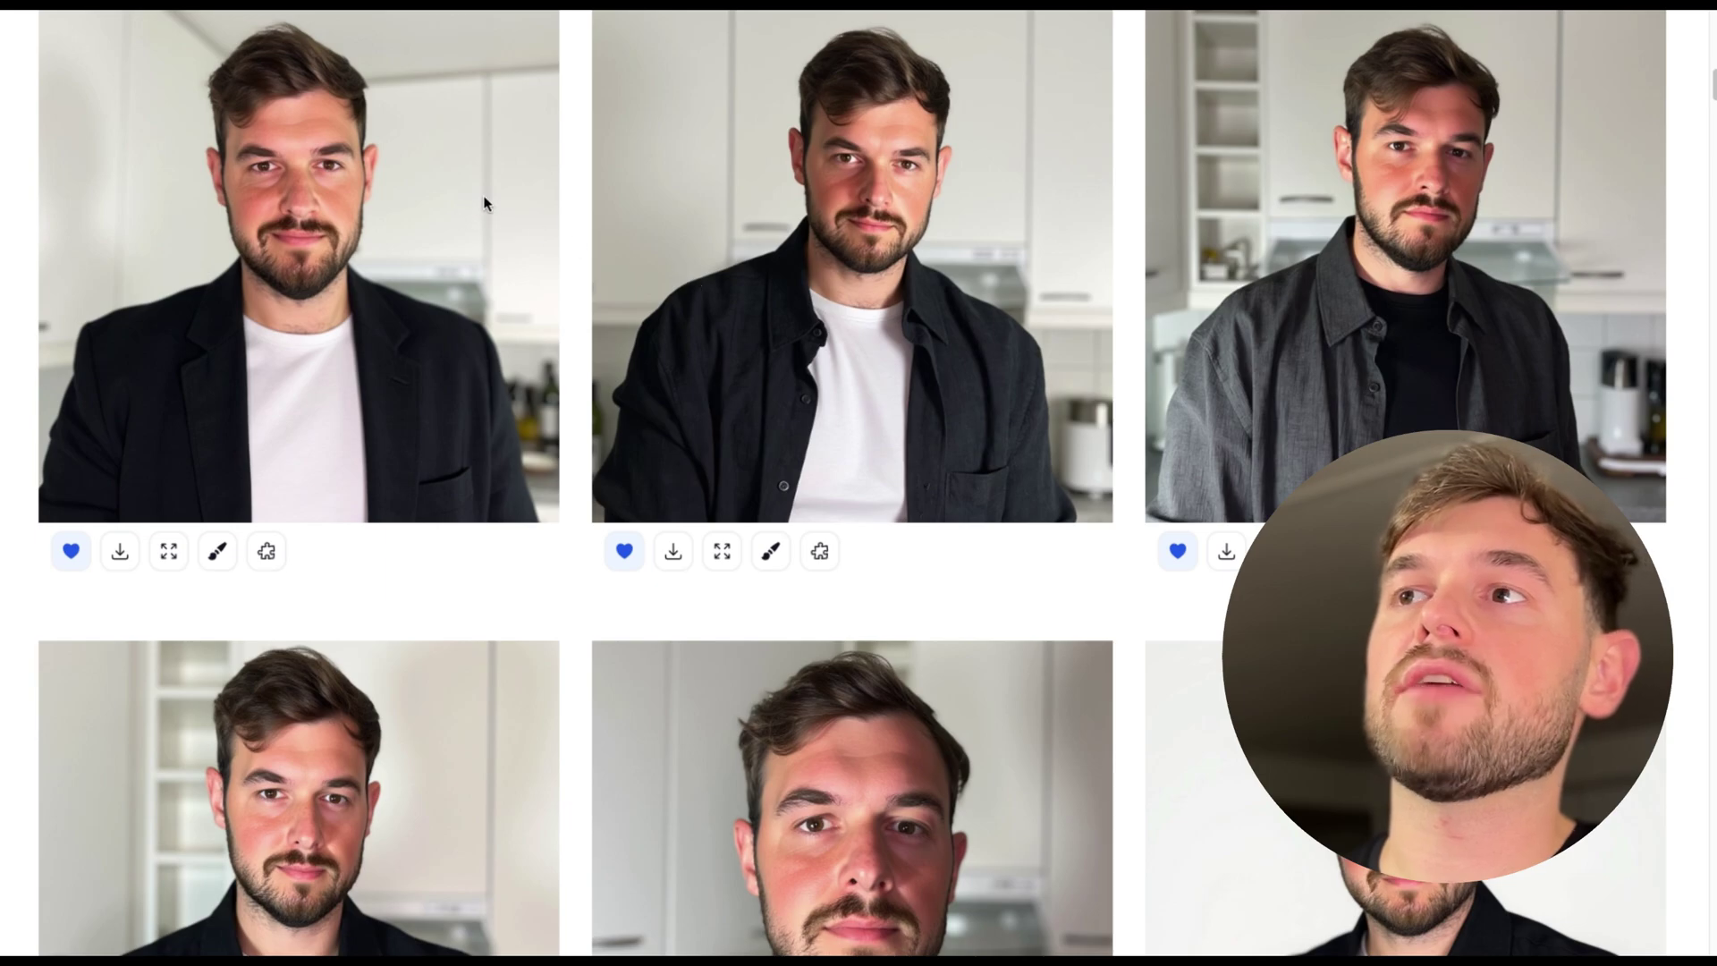
Browse the rest of the generated headshots, examining the faces, outfits, poses and backgrounds for realism.
scroll(748, 175, down, 13)
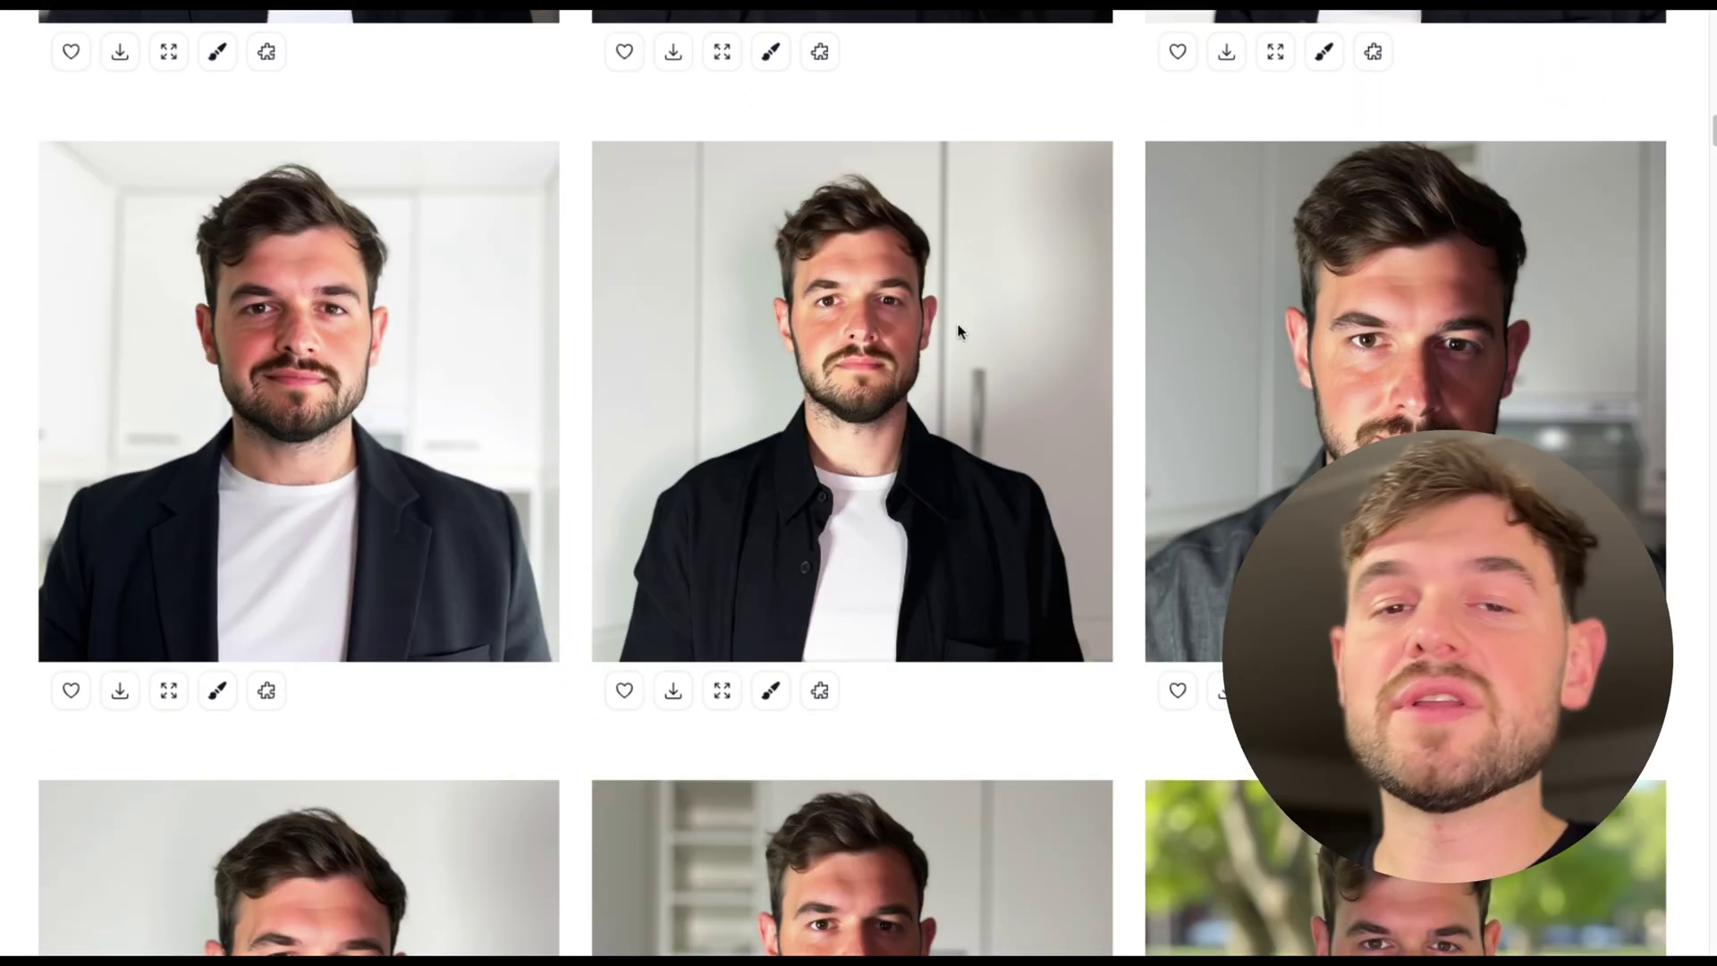
scroll(958, 331, down, 7)
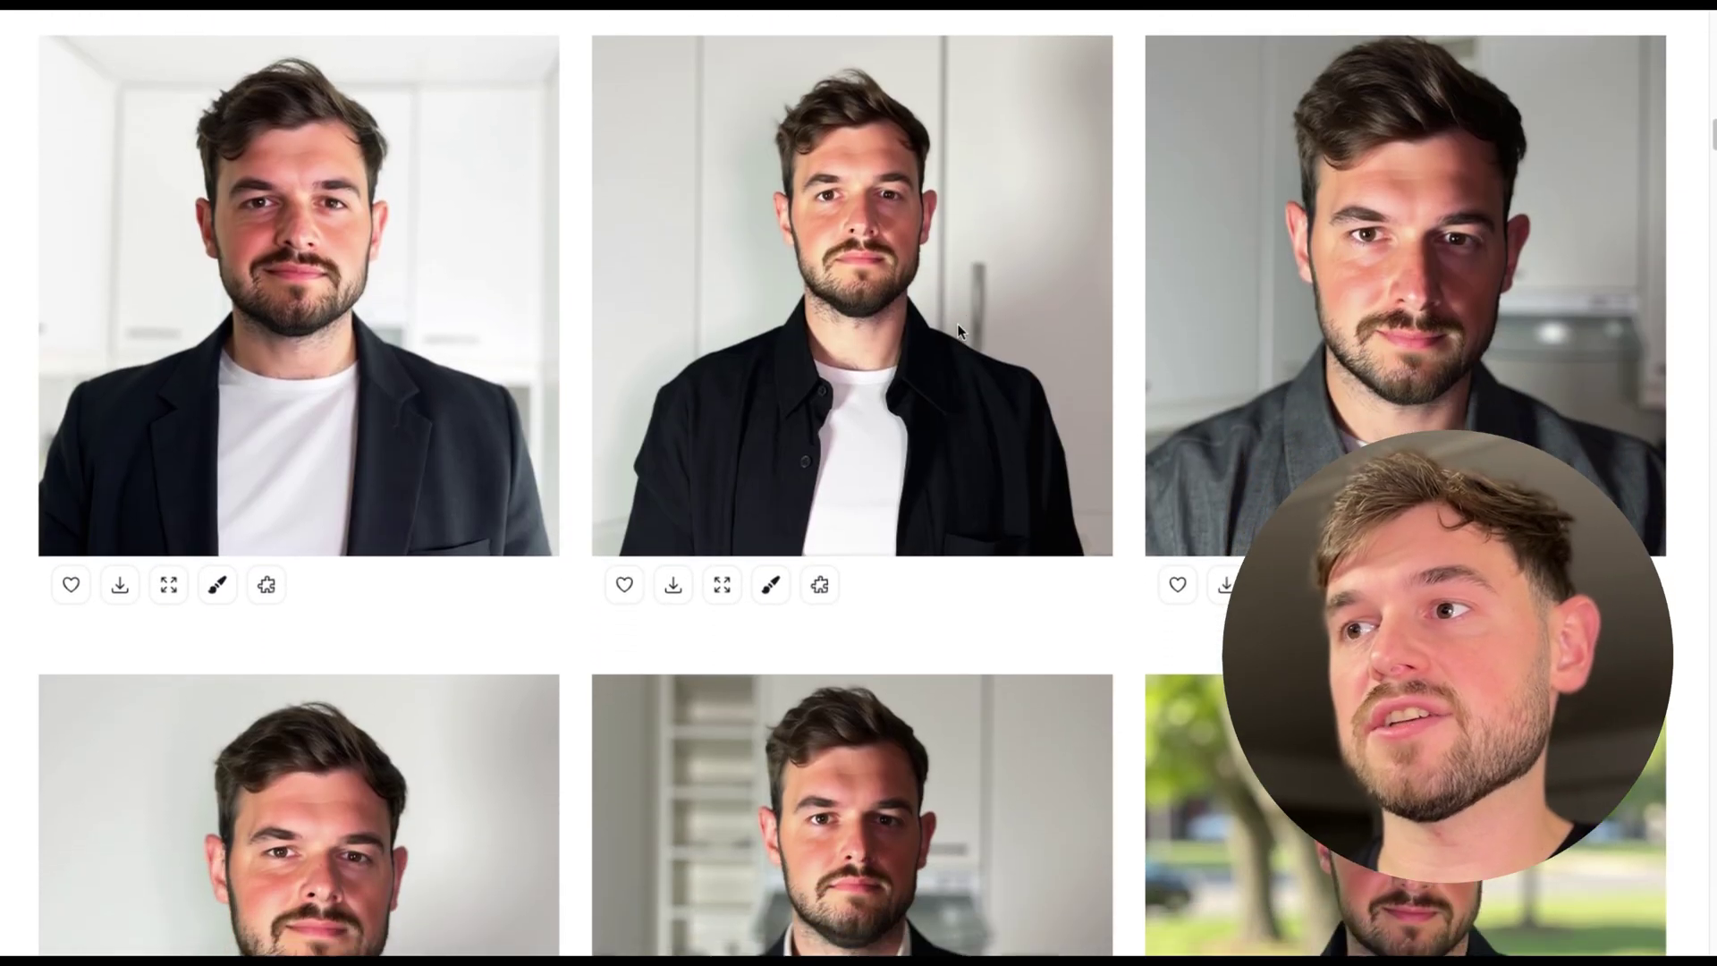
scroll(958, 331, down, 12)
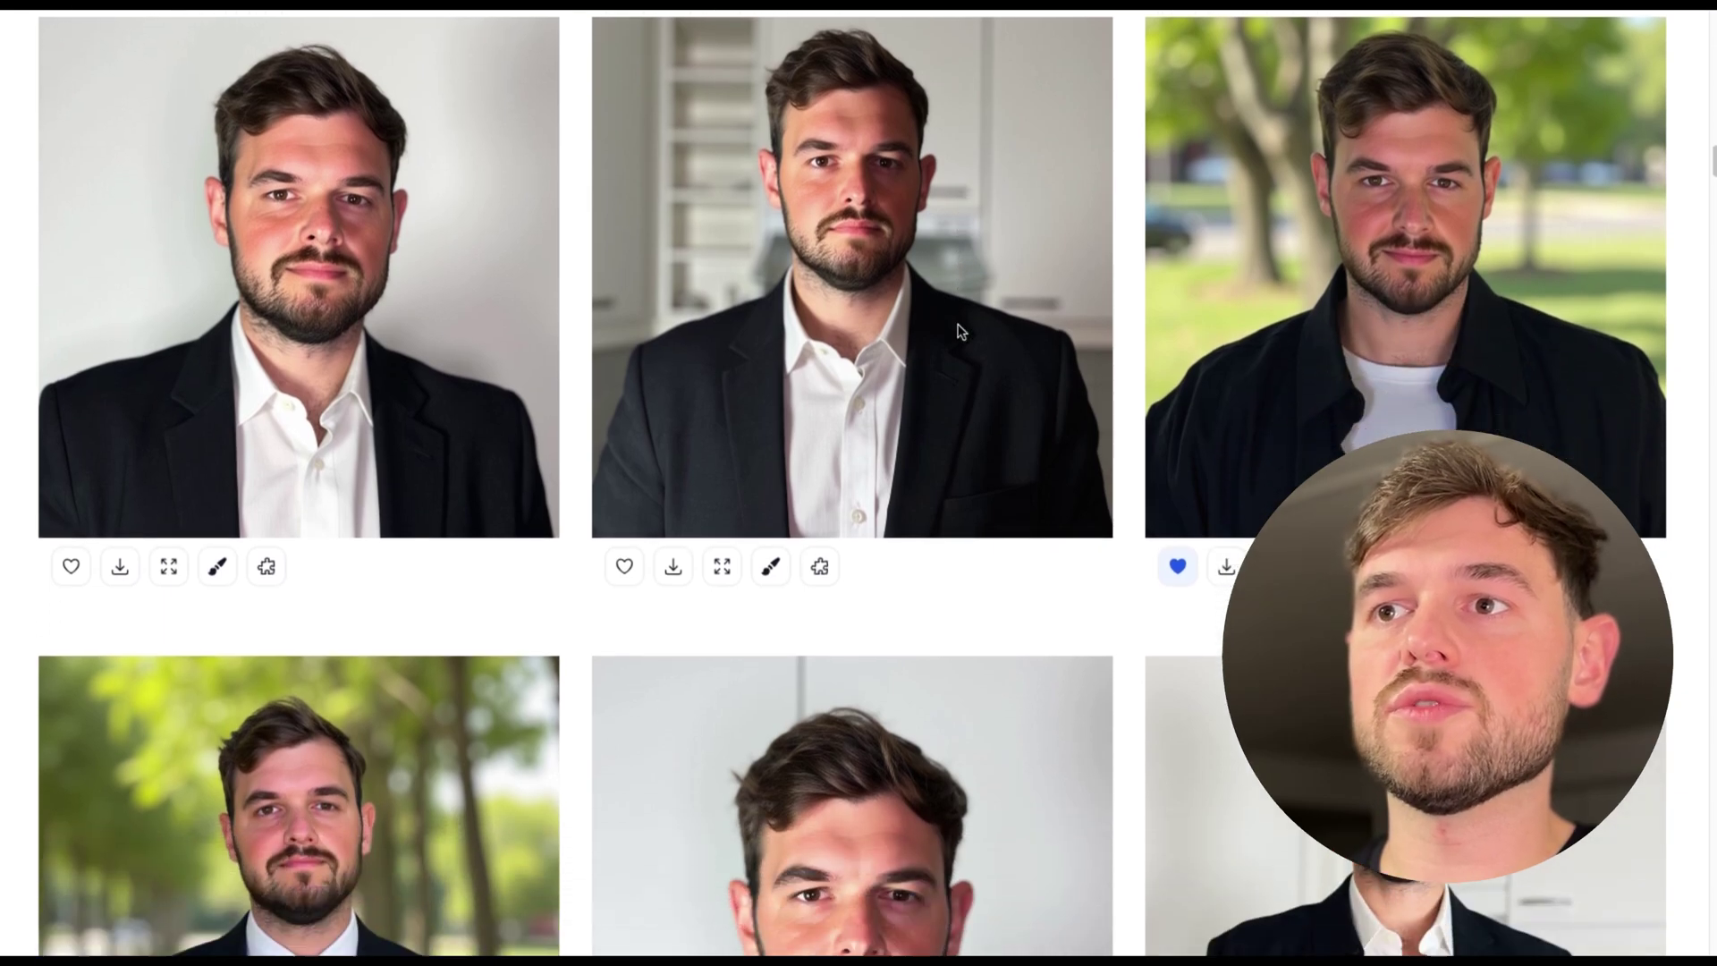
scroll(958, 331, down, 10)
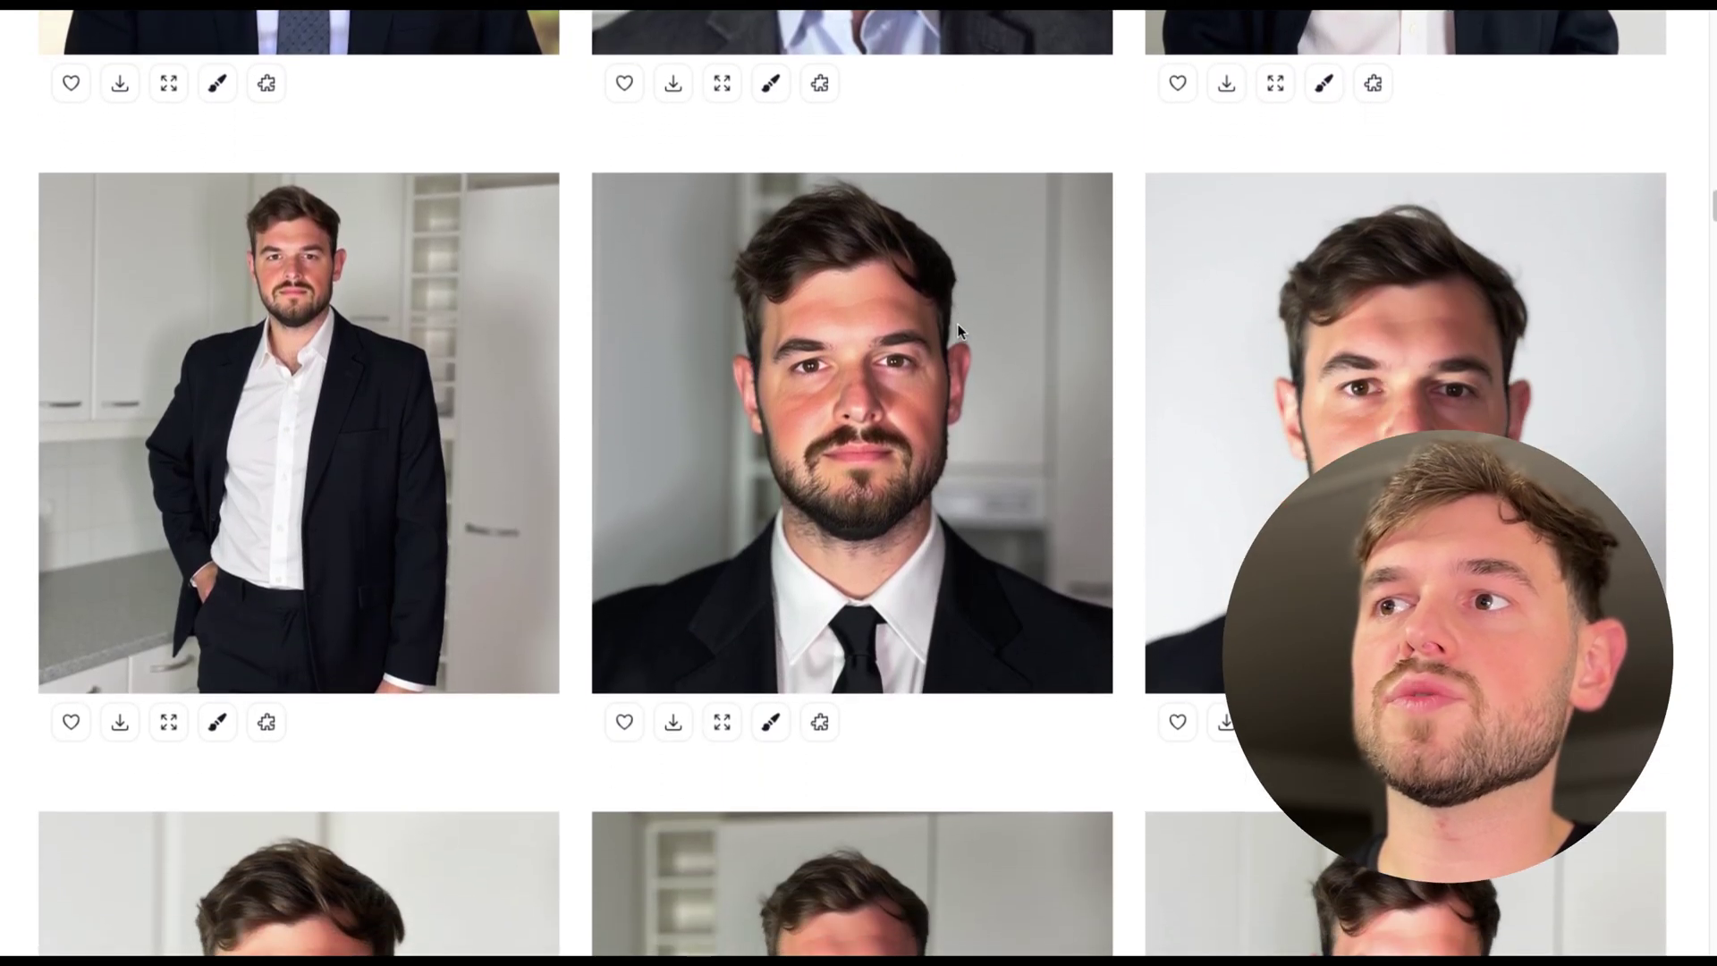
scroll(958, 331, down, 9)
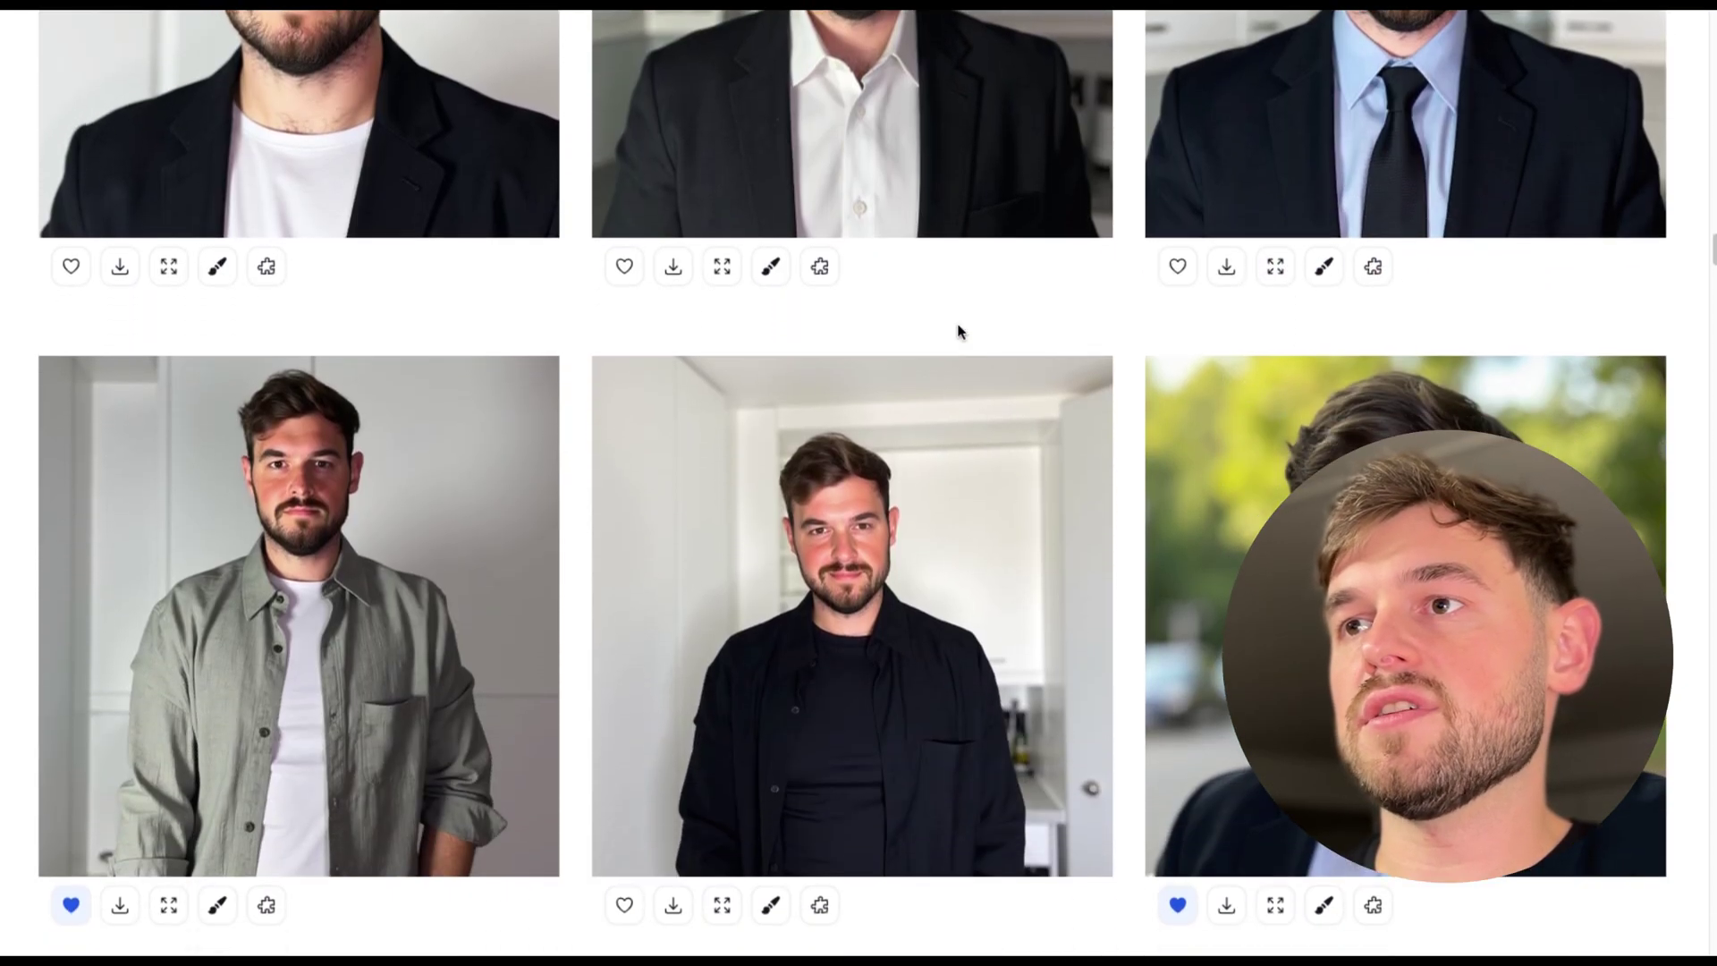
scroll(958, 330, down, 3)
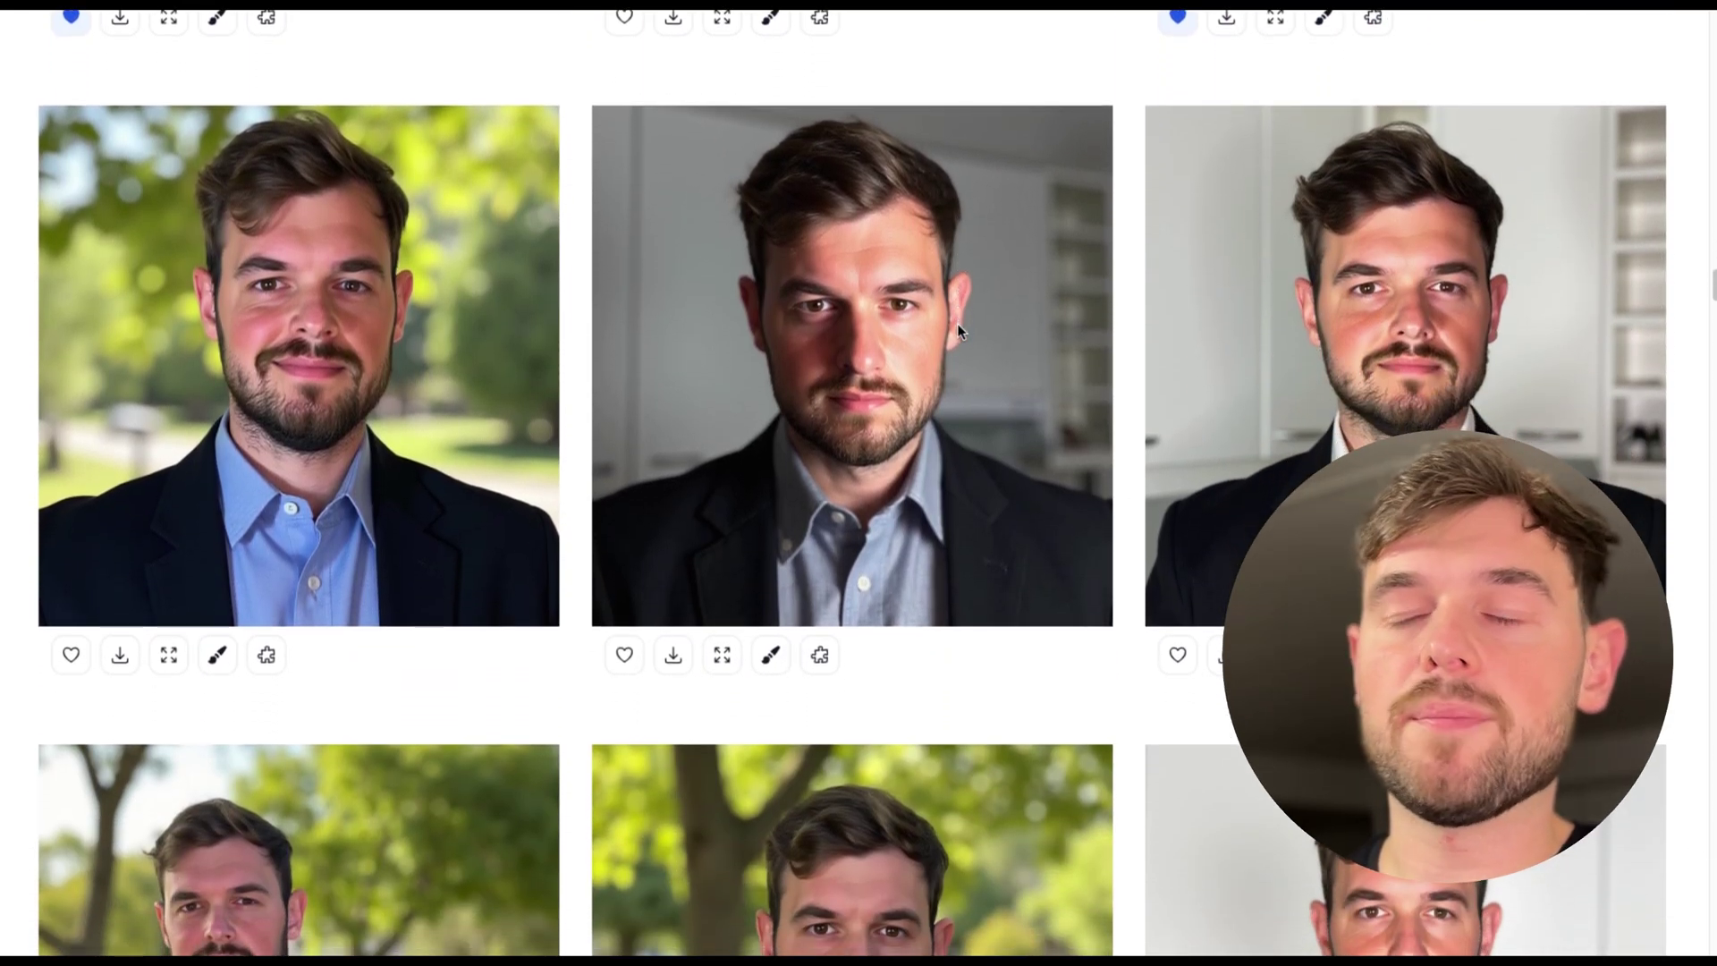
scroll(957, 329, up, 7)
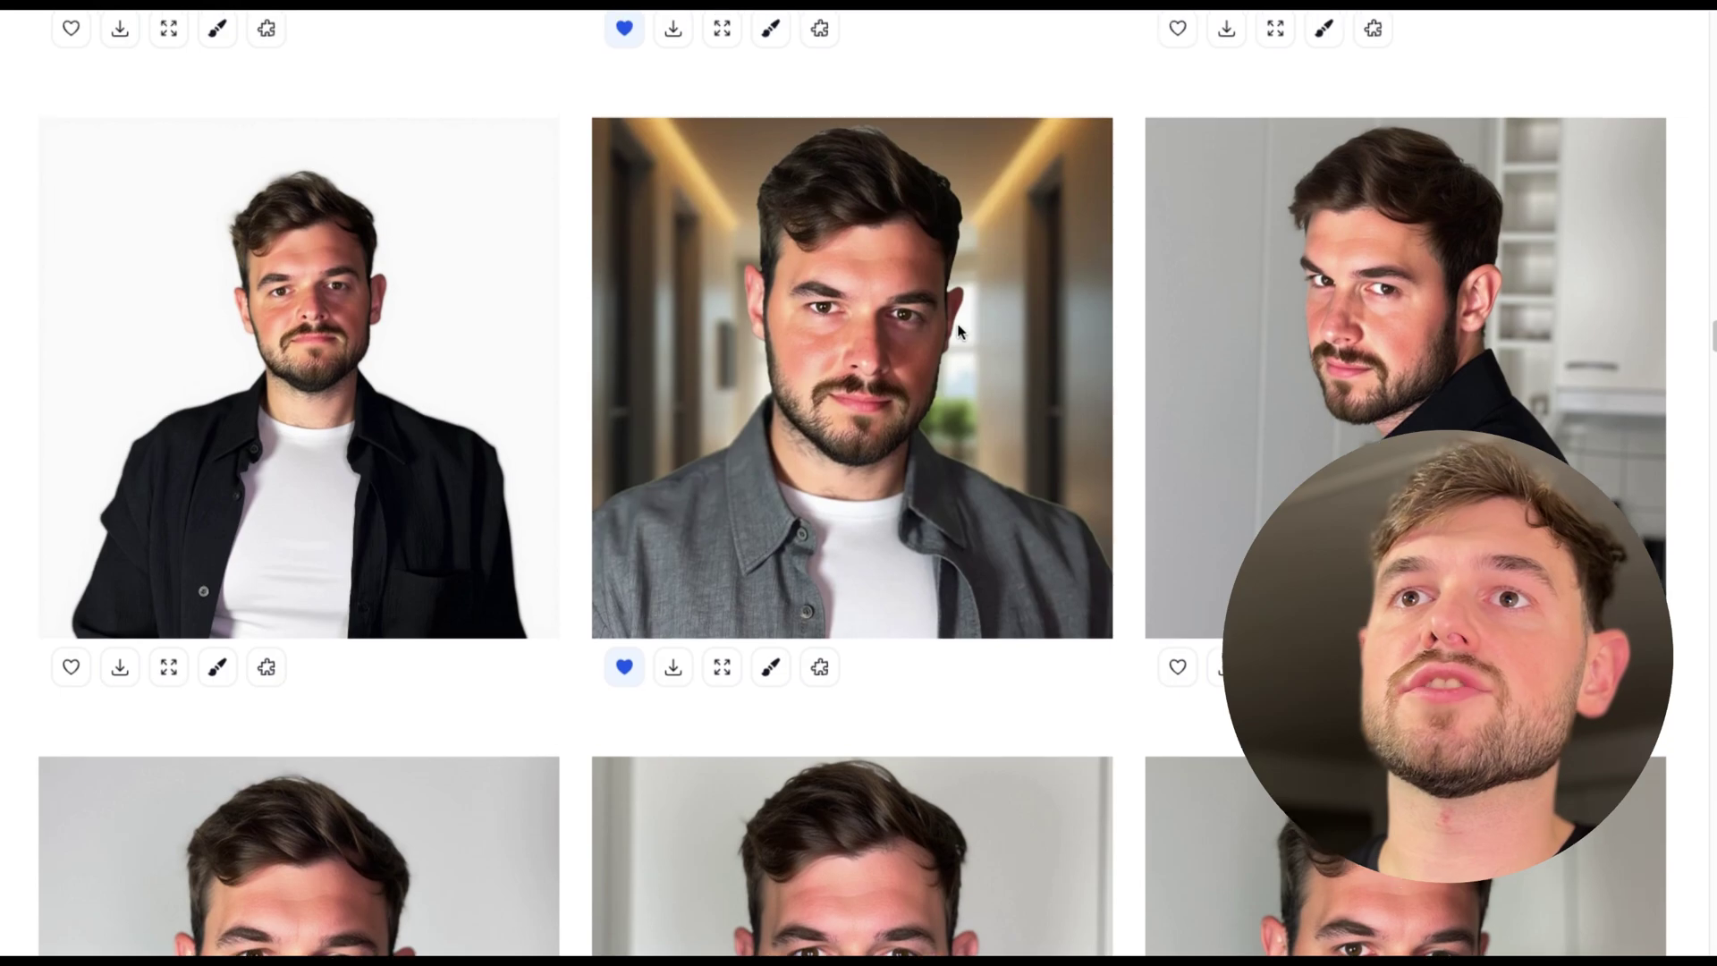
scroll(716, 425, down, 1)
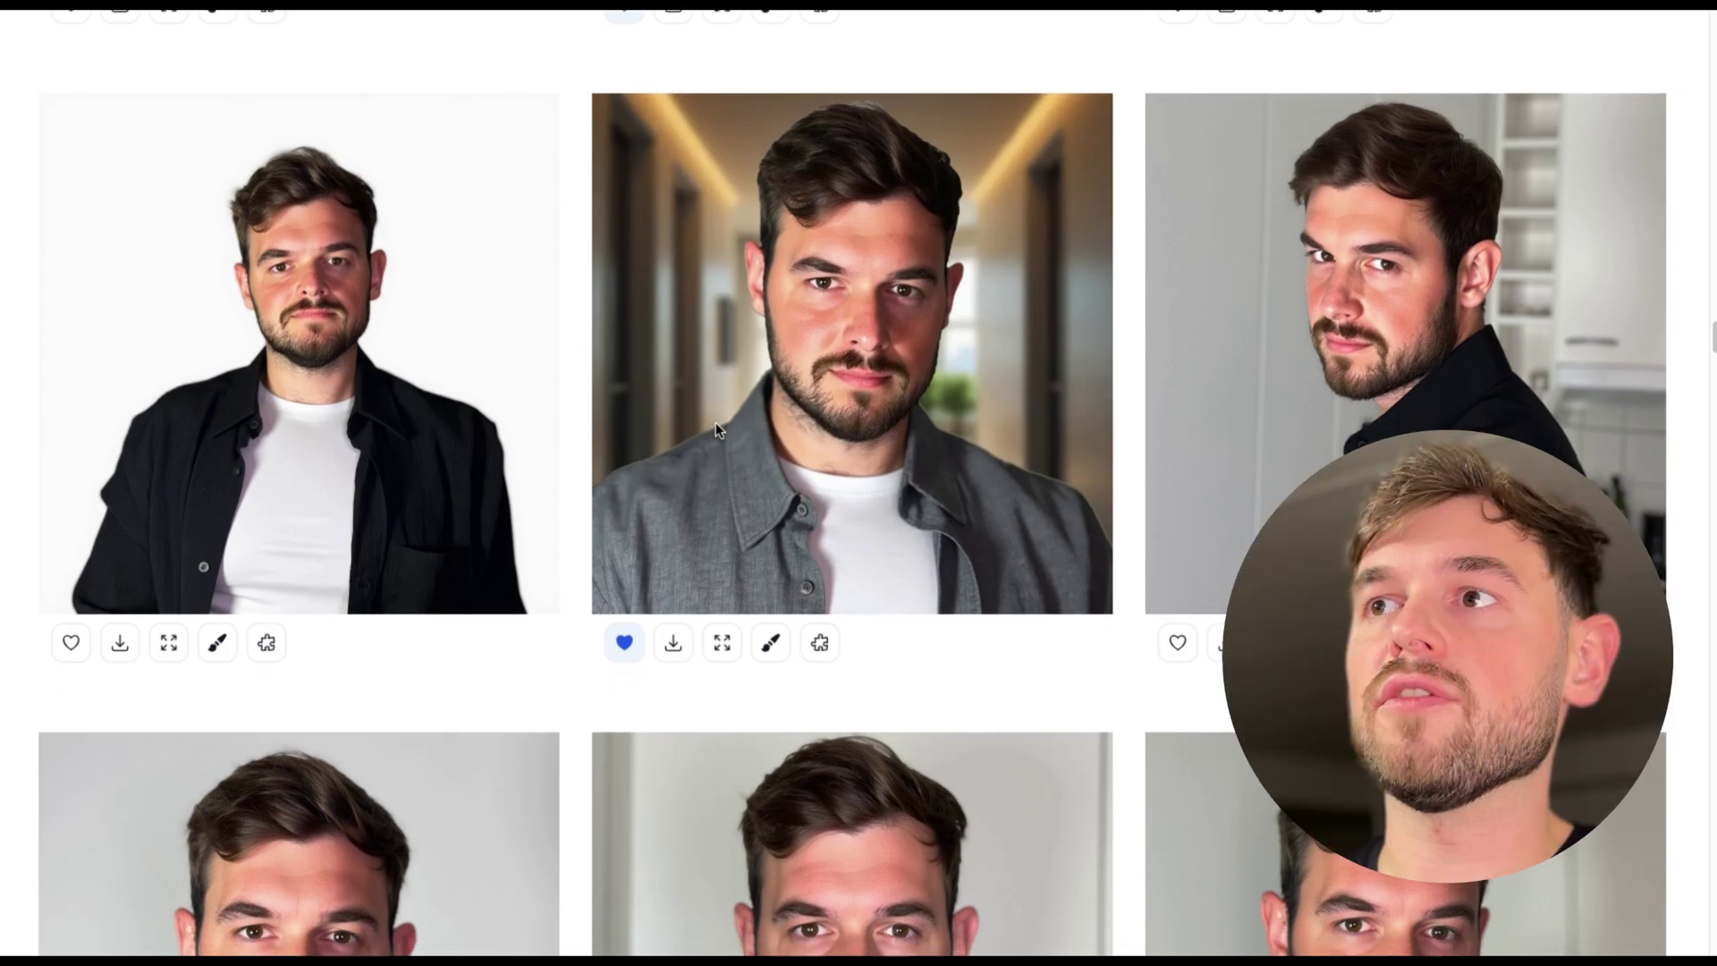
scroll(715, 425, down, 4)
scroll(716, 424, down, 4)
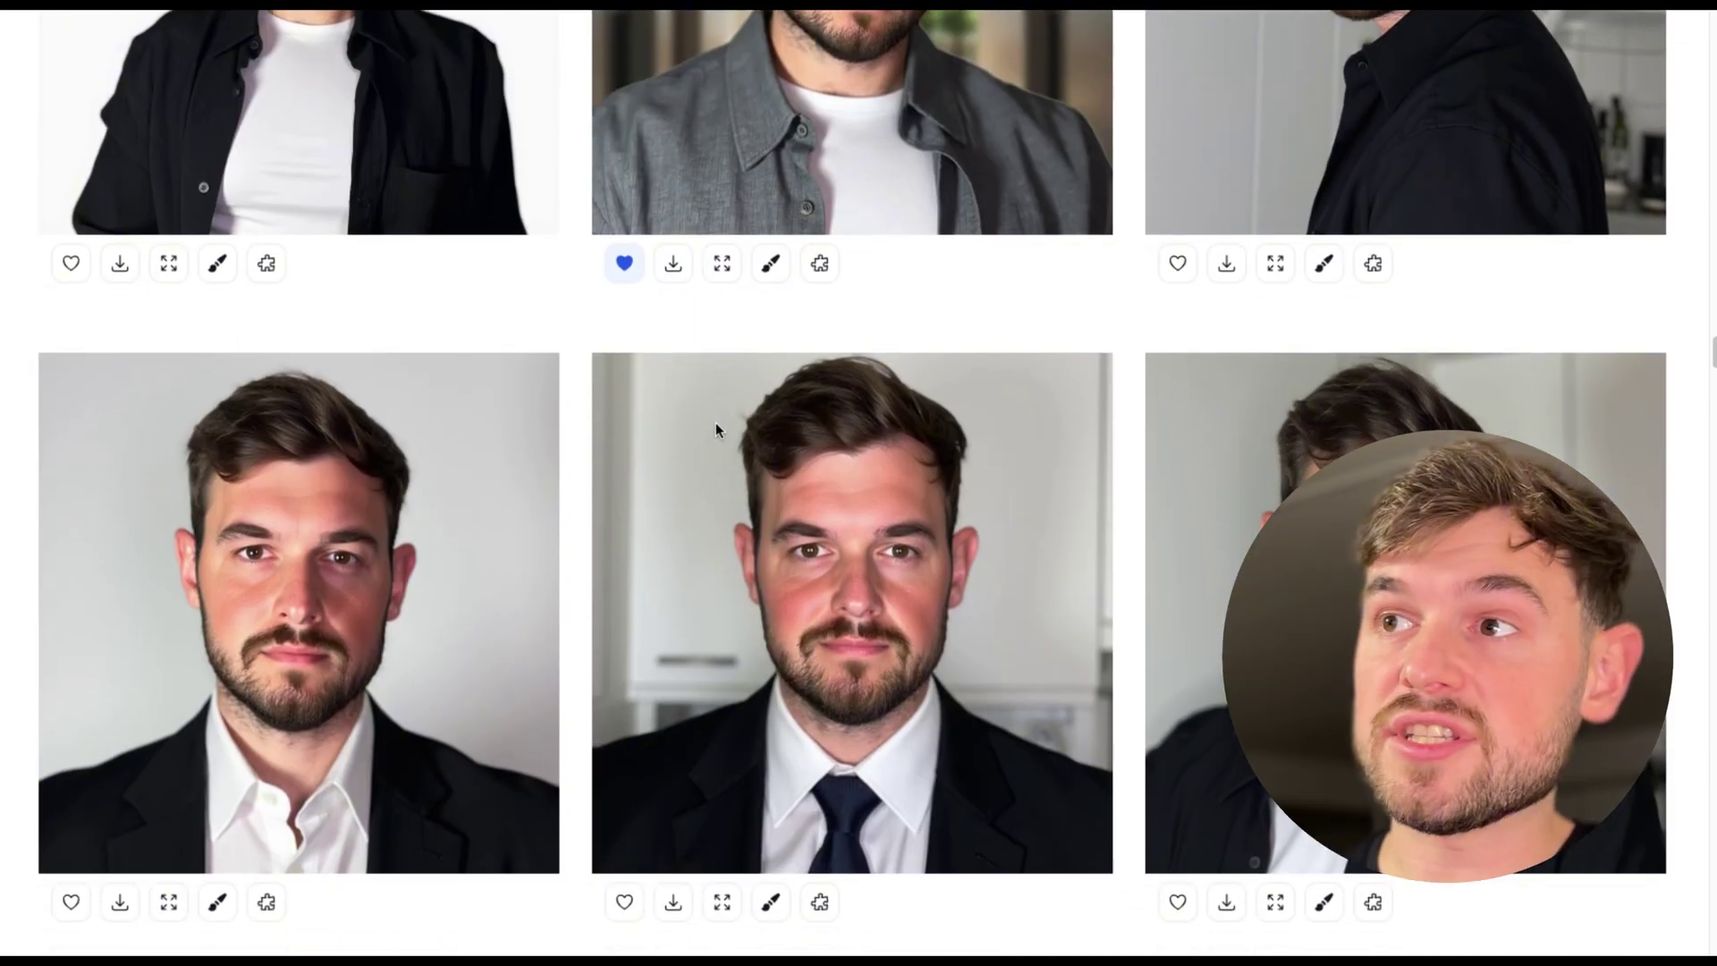
scroll(716, 431, down, 5)
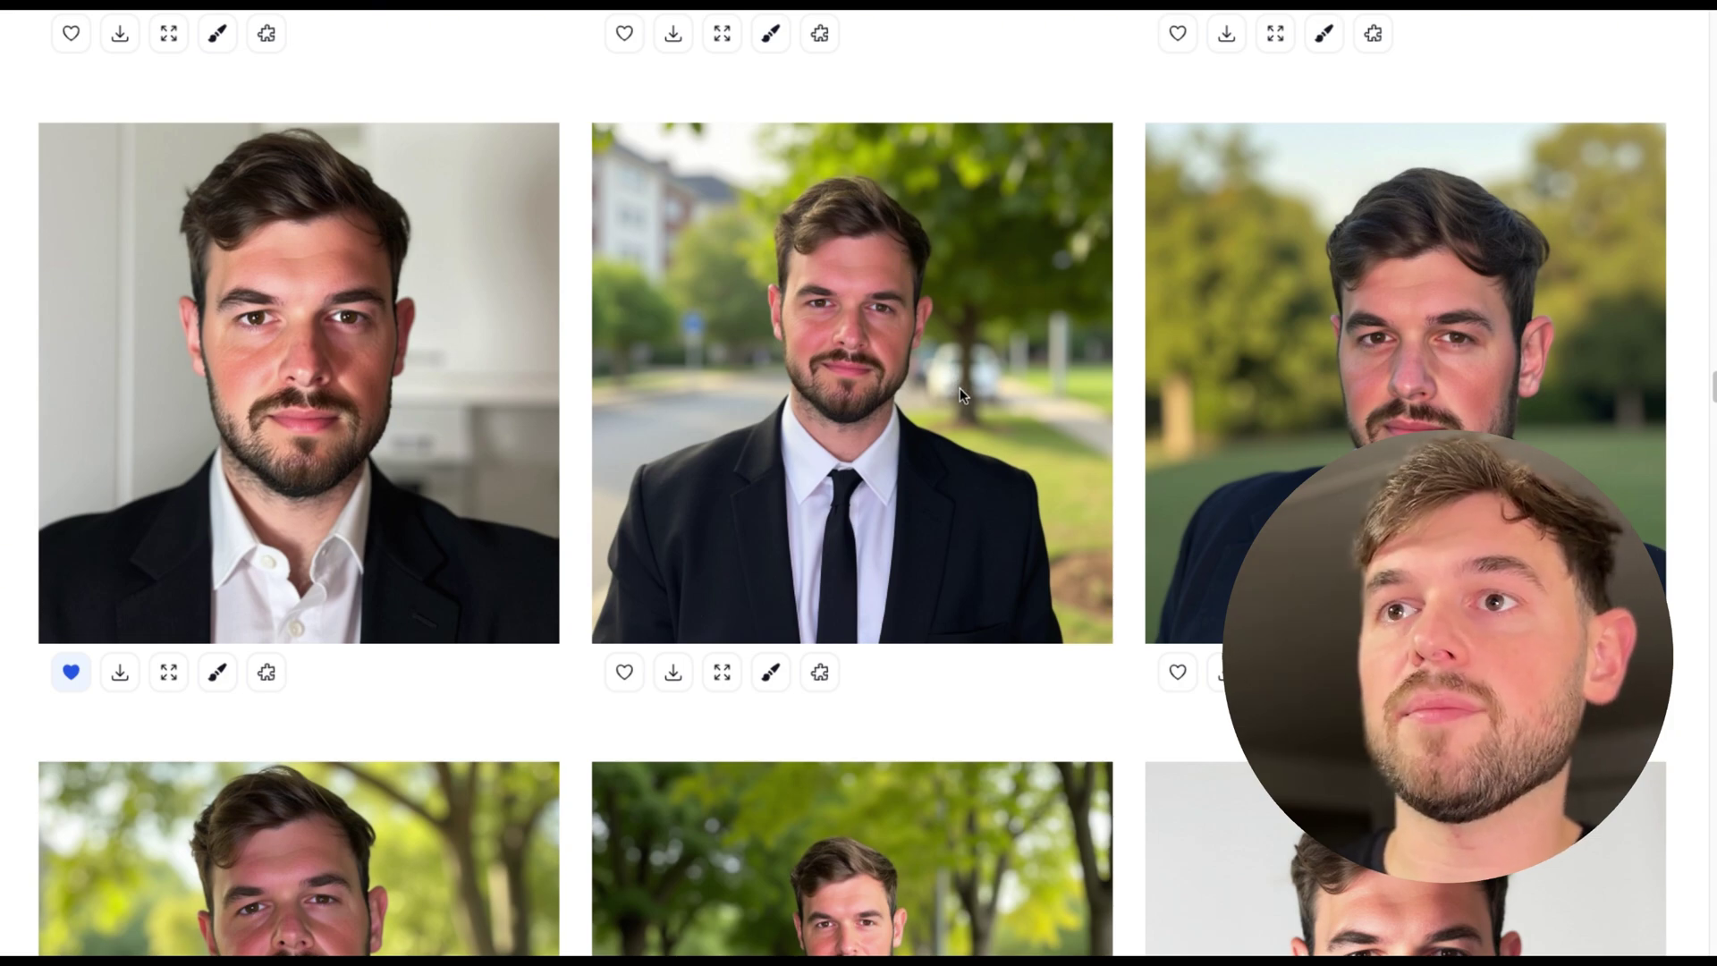
scroll(836, 449, down, 6)
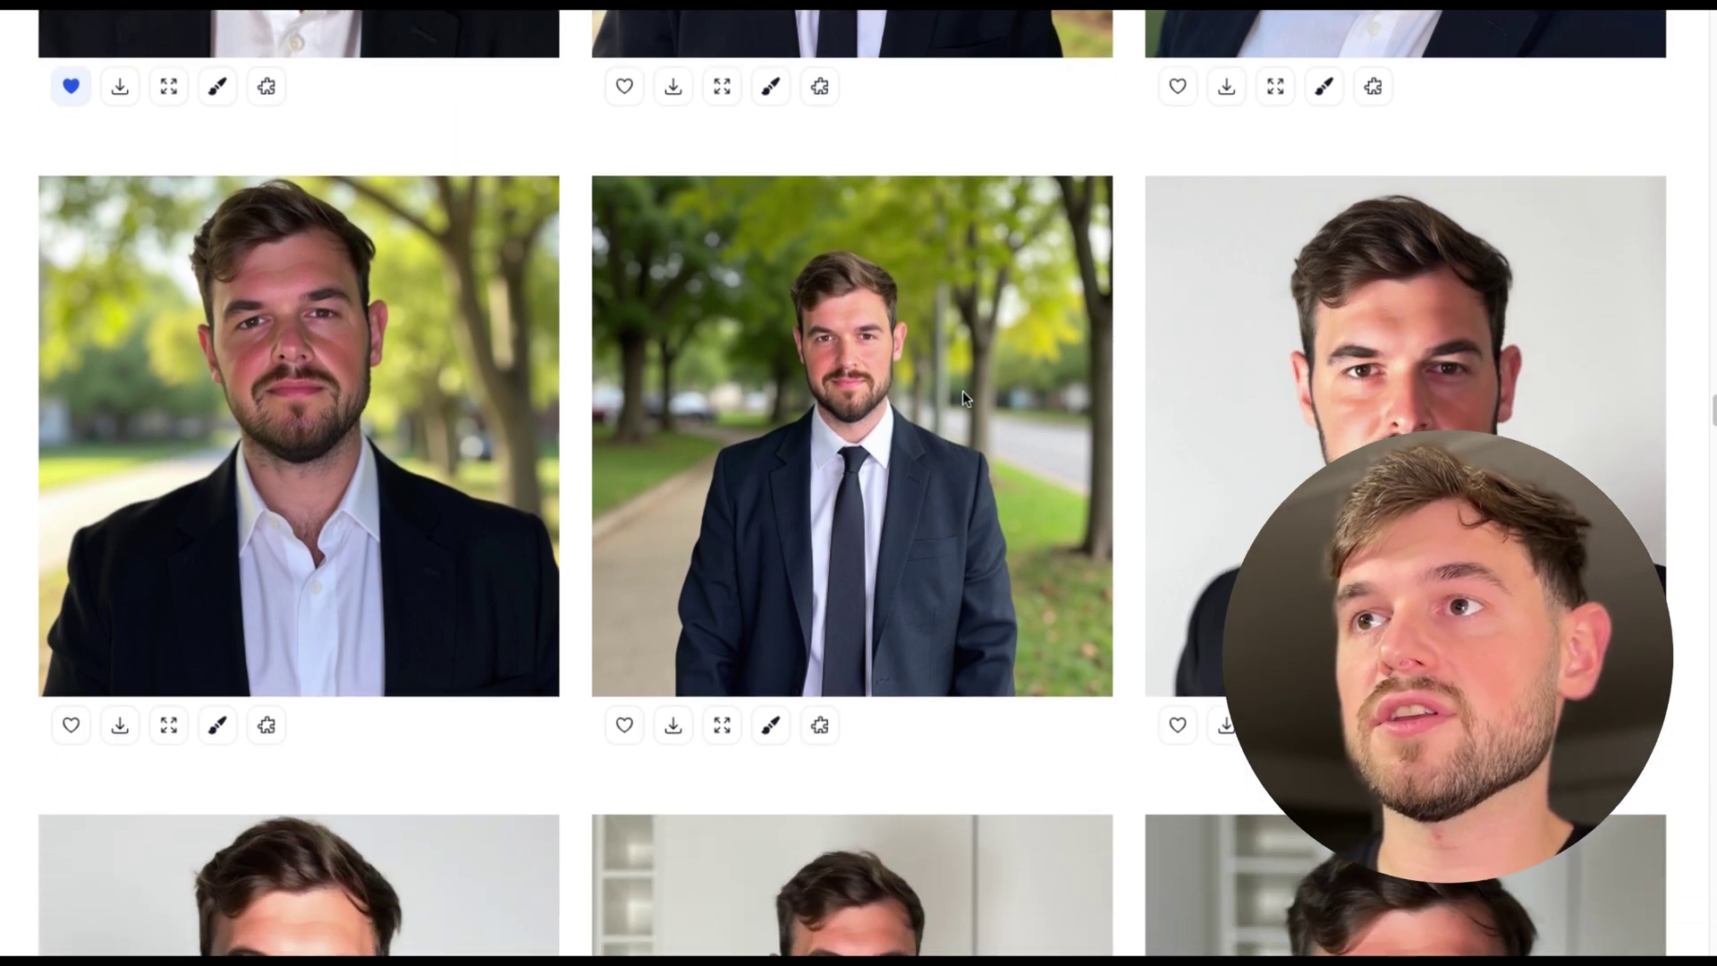
scroll(962, 394, down, 1)
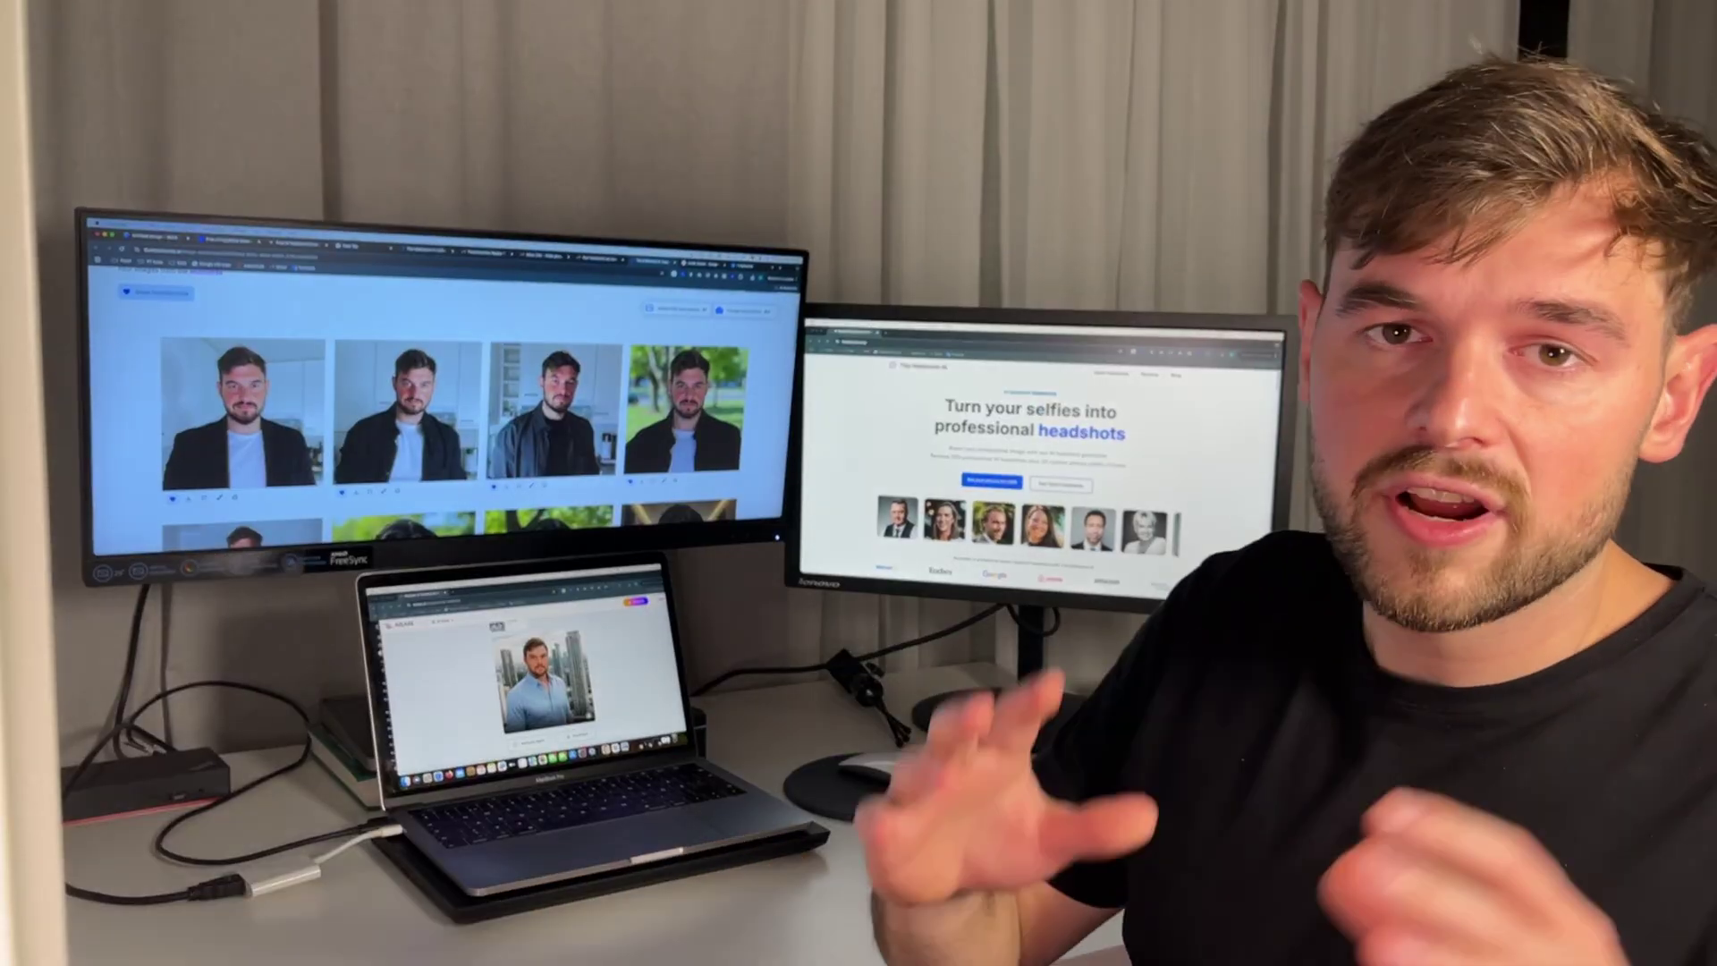